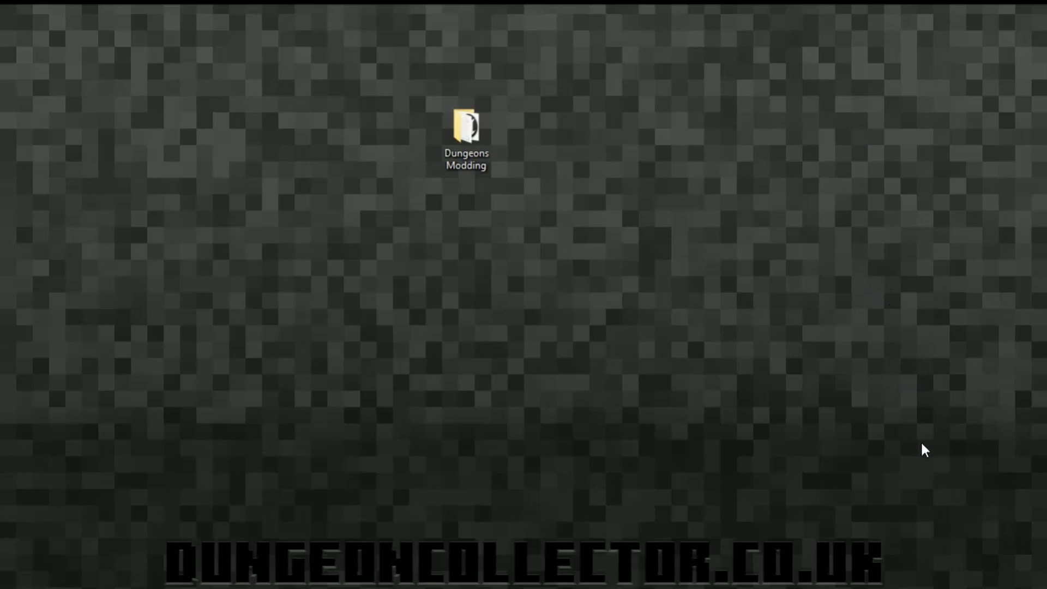
Switch to the browser and download the latest FModel release from the Installation section of its GitHub page.
key(alt+Tab)
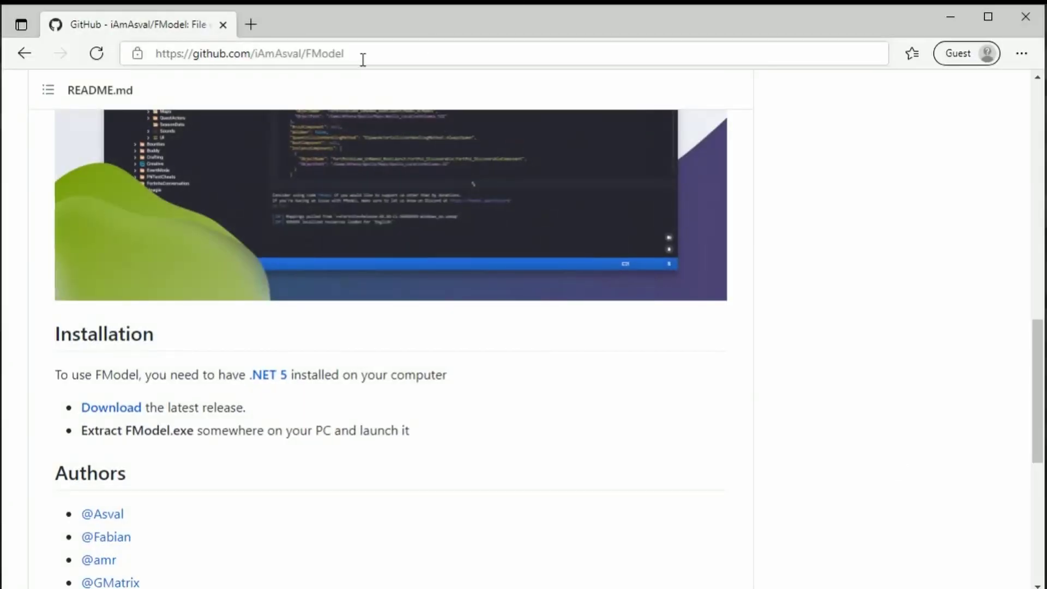
click(362, 57)
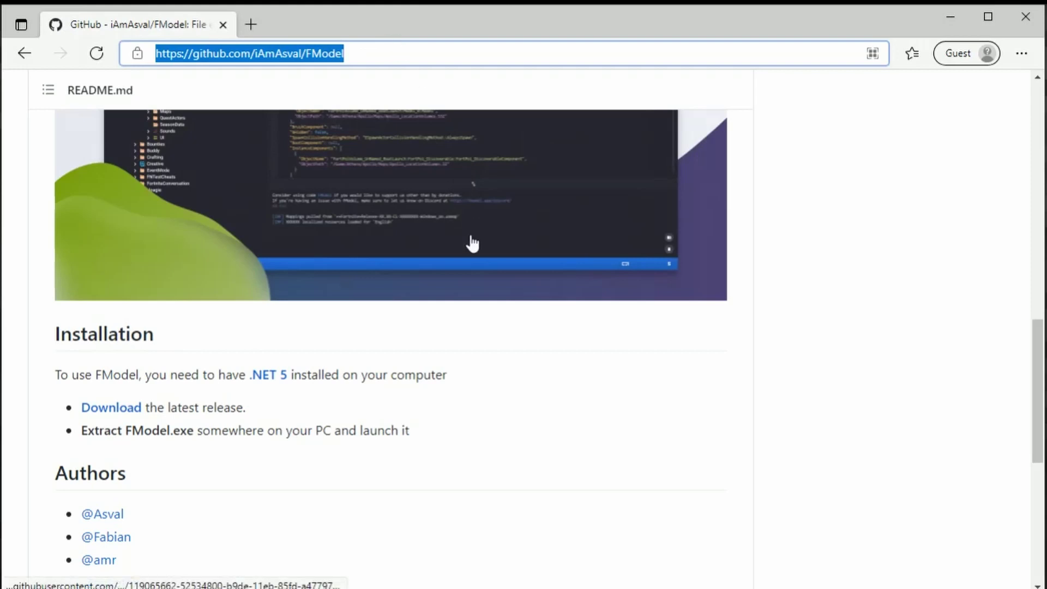
scroll(471, 243, down, 3)
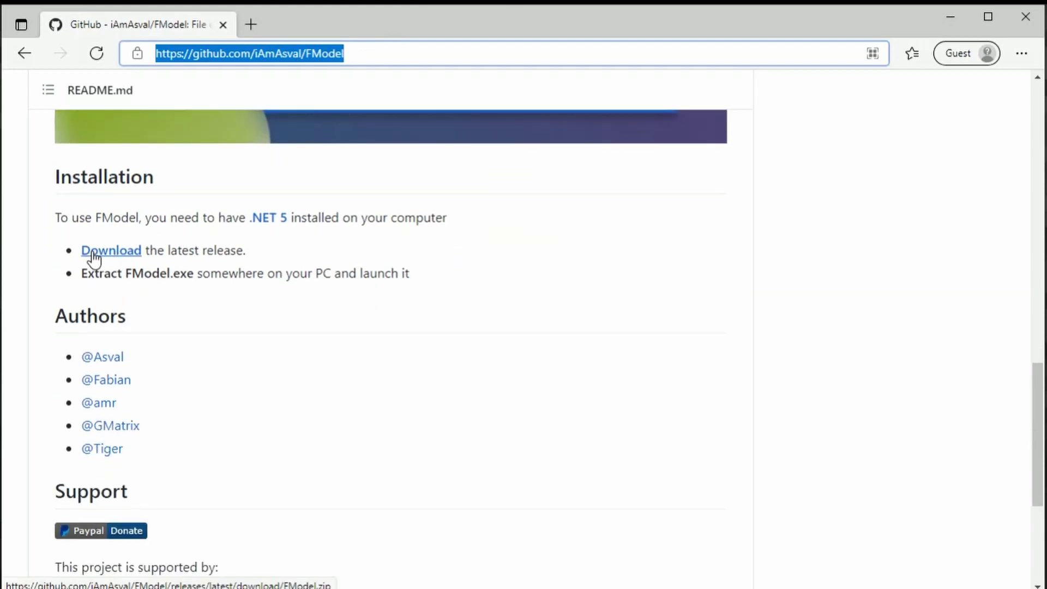
scroll(133, 245, up, 7)
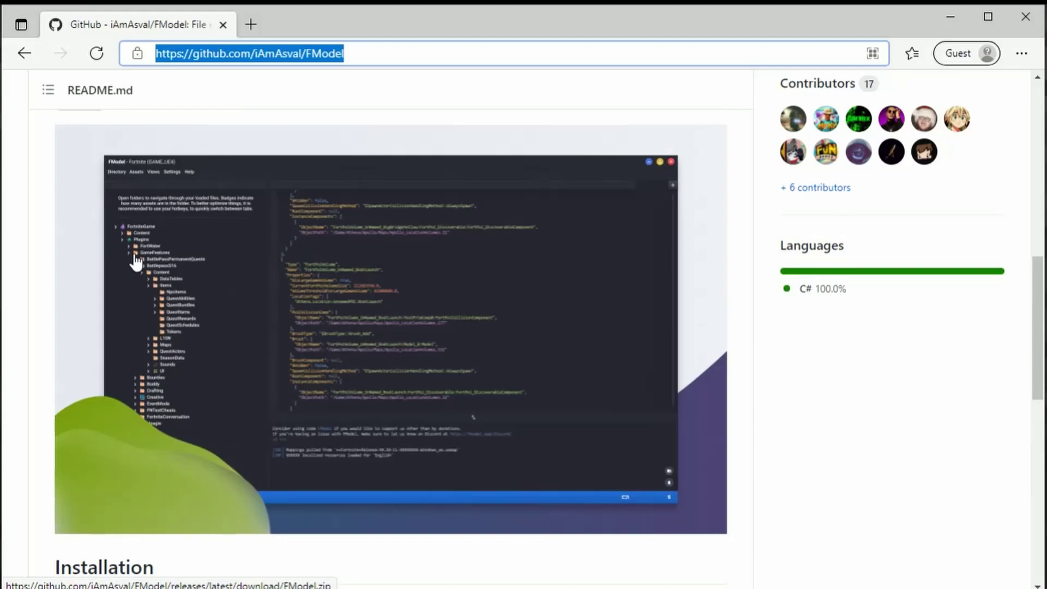
scroll(133, 229, down, 7)
scroll(137, 240, up, 9)
scroll(136, 245, up, 9)
scroll(139, 241, down, 18)
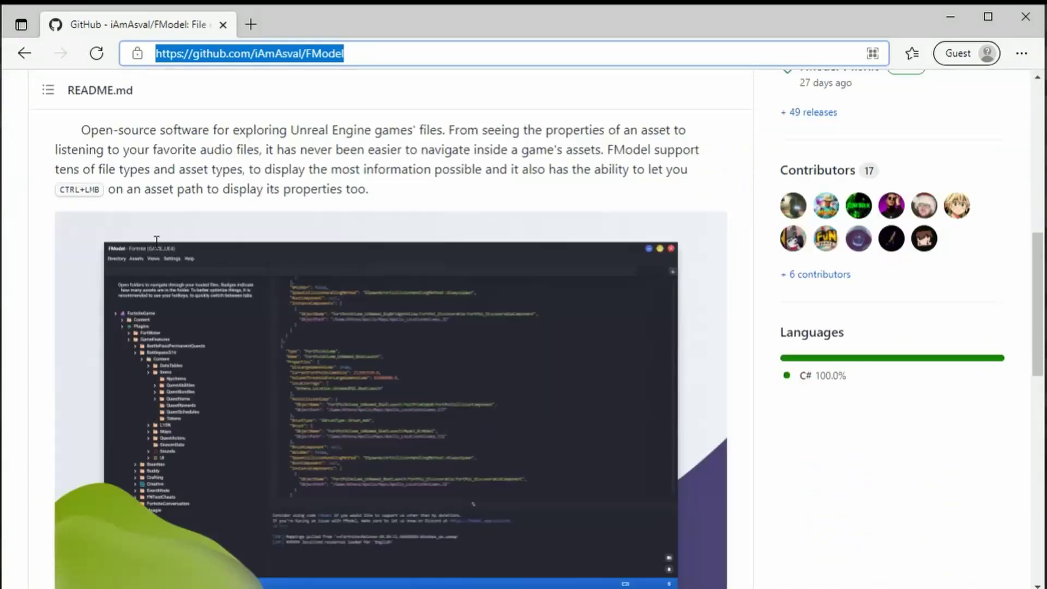
scroll(161, 231, up, 5)
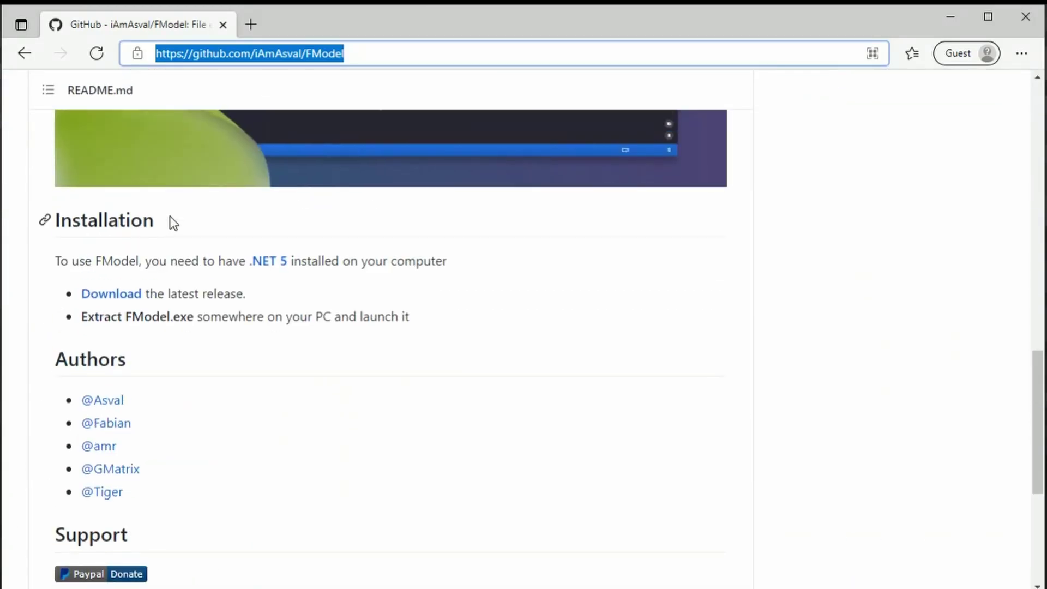
click(121, 297)
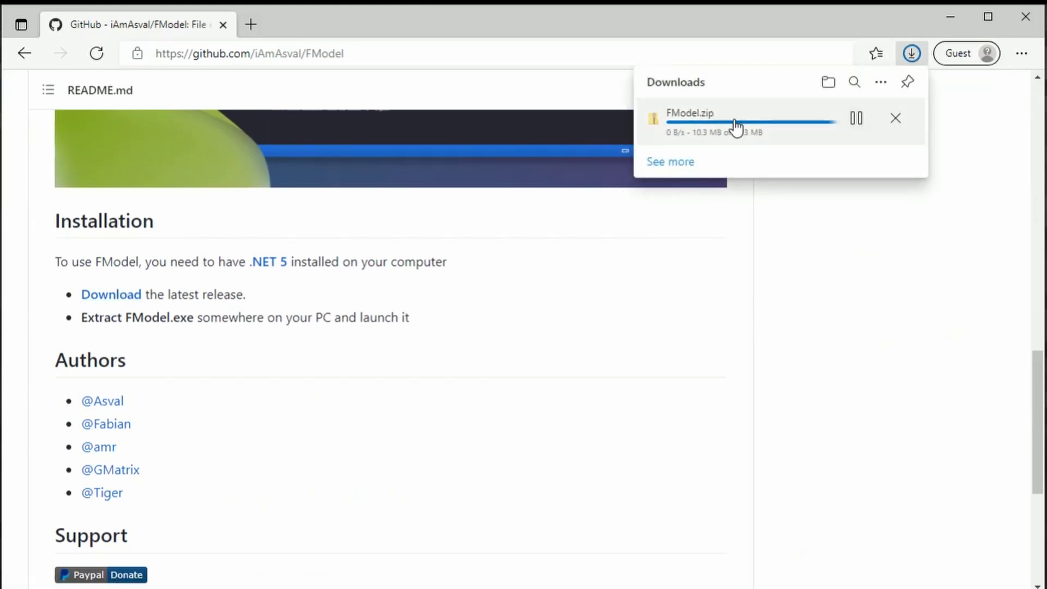
mouse_move(868, 131)
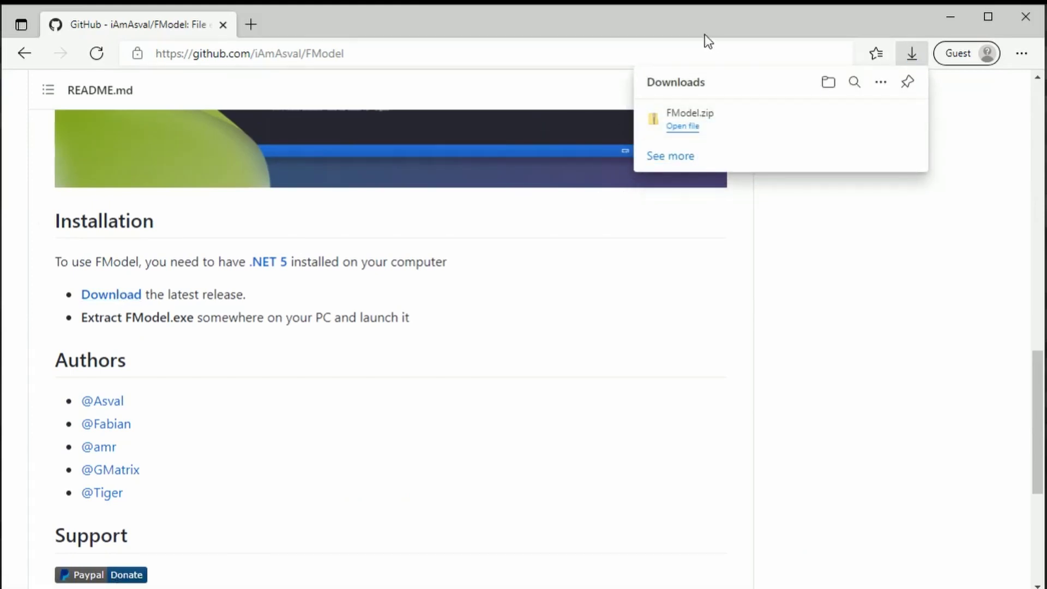
Create a folder named Tools inside the desktop's Dungeons Modding folder and open it.
drag(699, 31, 927, 3)
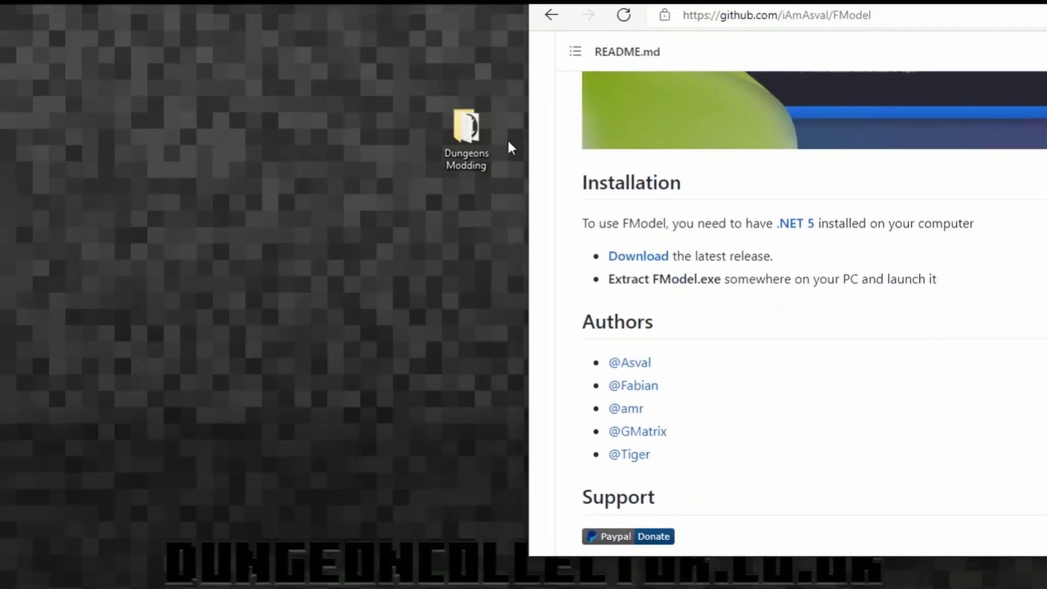
double_click(466, 130)
right_click(245, 268)
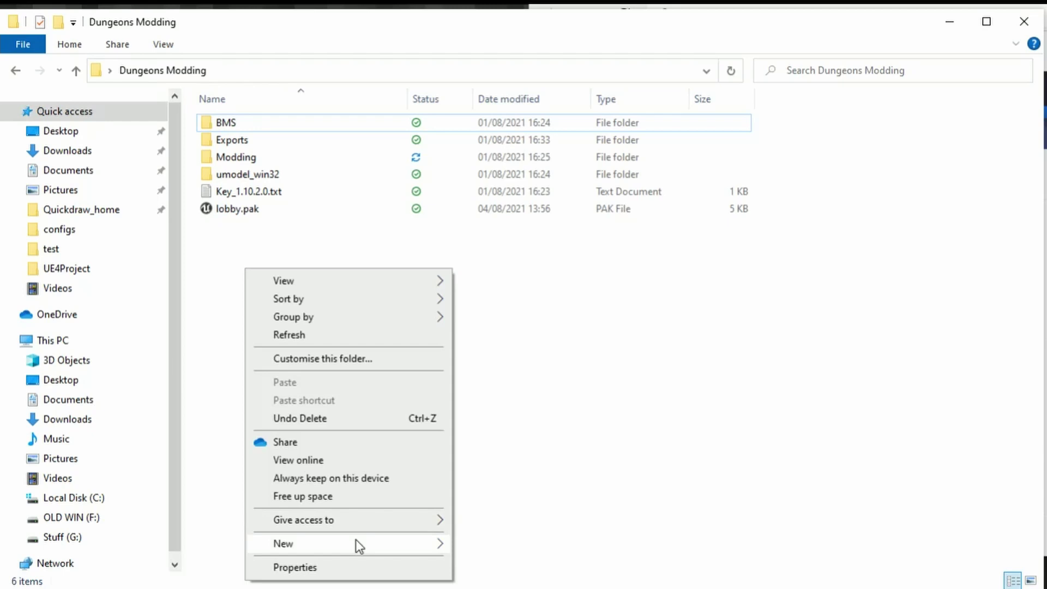
mouse_move(356, 540)
click(494, 463)
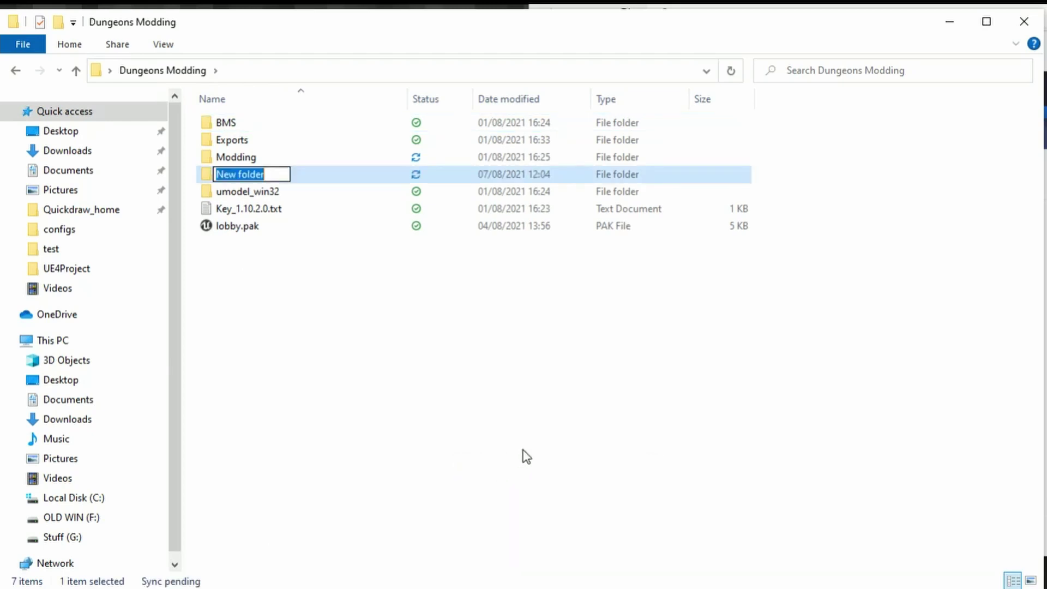
text(Tools)
key(Return)
key(Return)
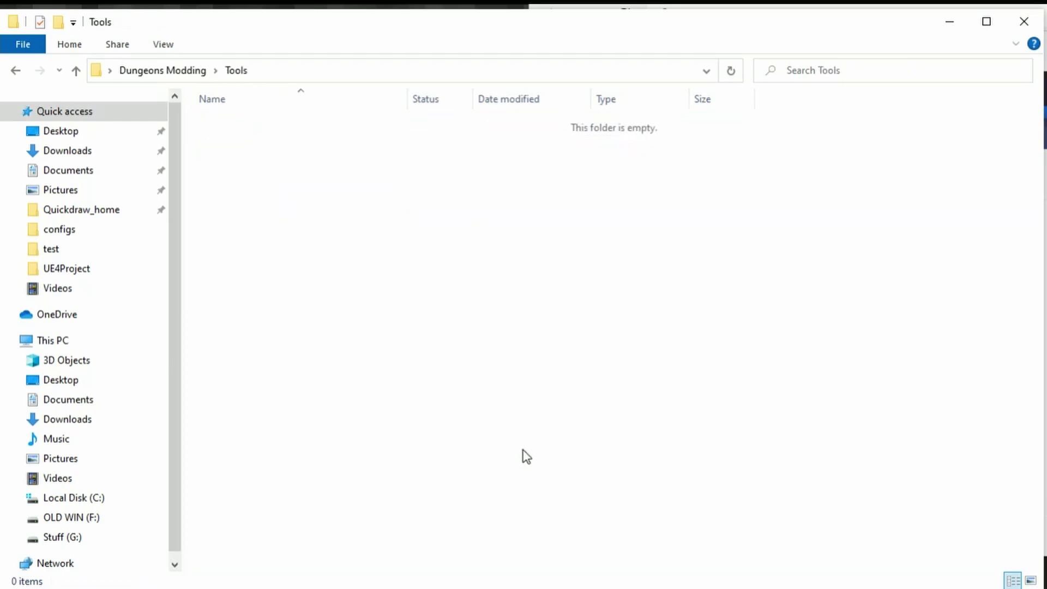
Copy the downloaded FModel.zip from the browser's downloads into the Tools folder.
key(alt+Tab)
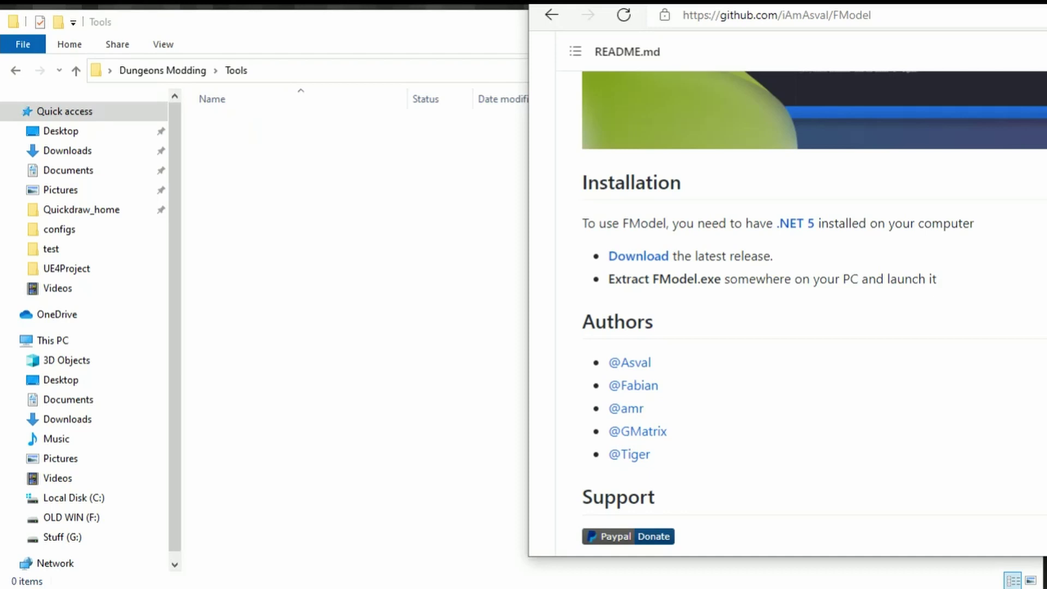
drag(784, 7, 758, 216)
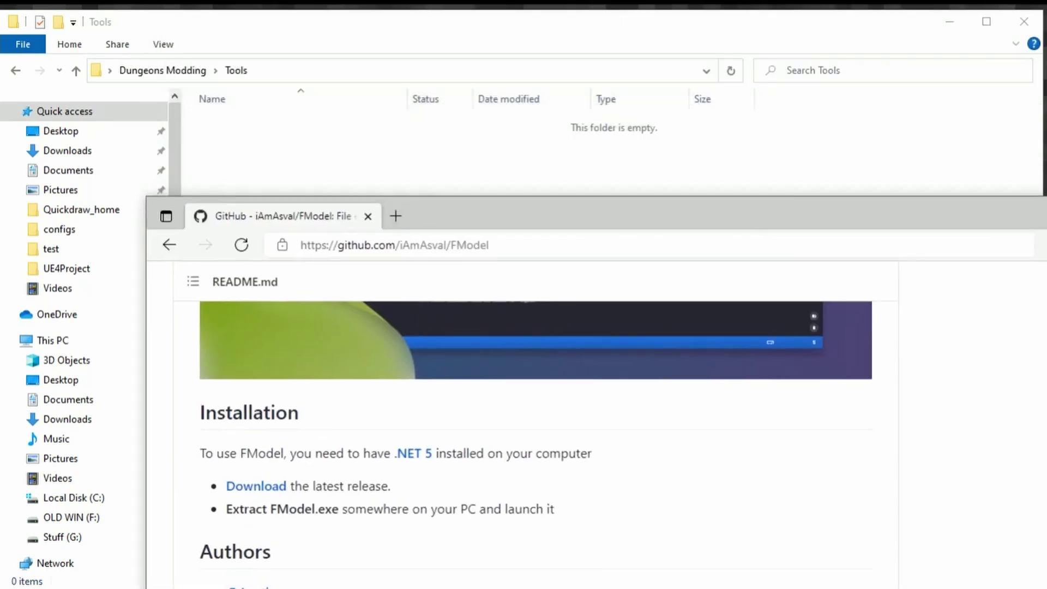
drag(1023, 228, 733, 239)
click(875, 255)
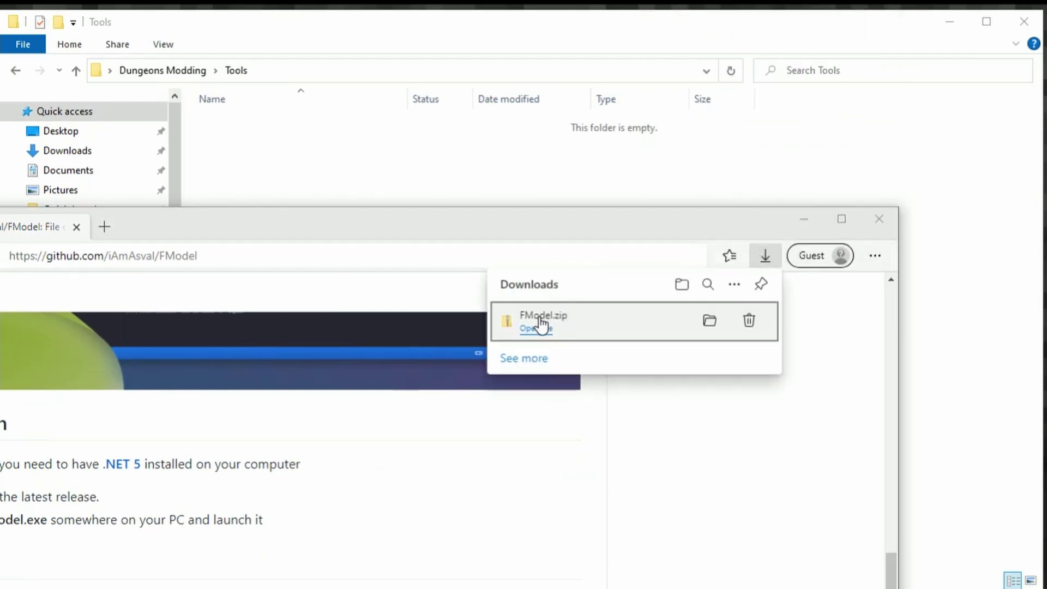
drag(541, 325, 430, 180)
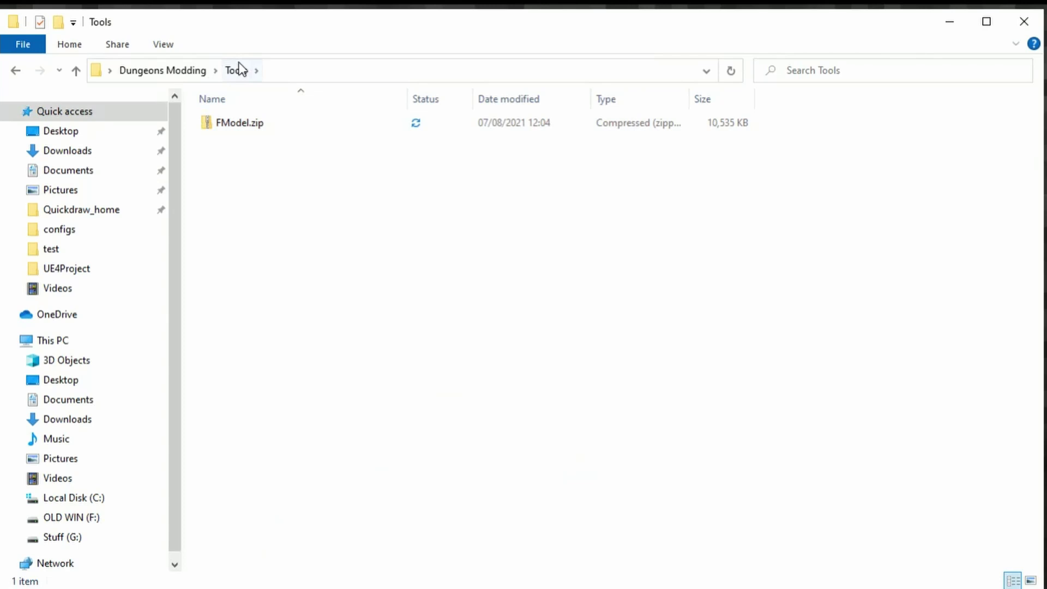
Extract FModel.zip into an FModel folder inside Tools and close the extra window showing the extracted files.
click(225, 130)
right_click(227, 123)
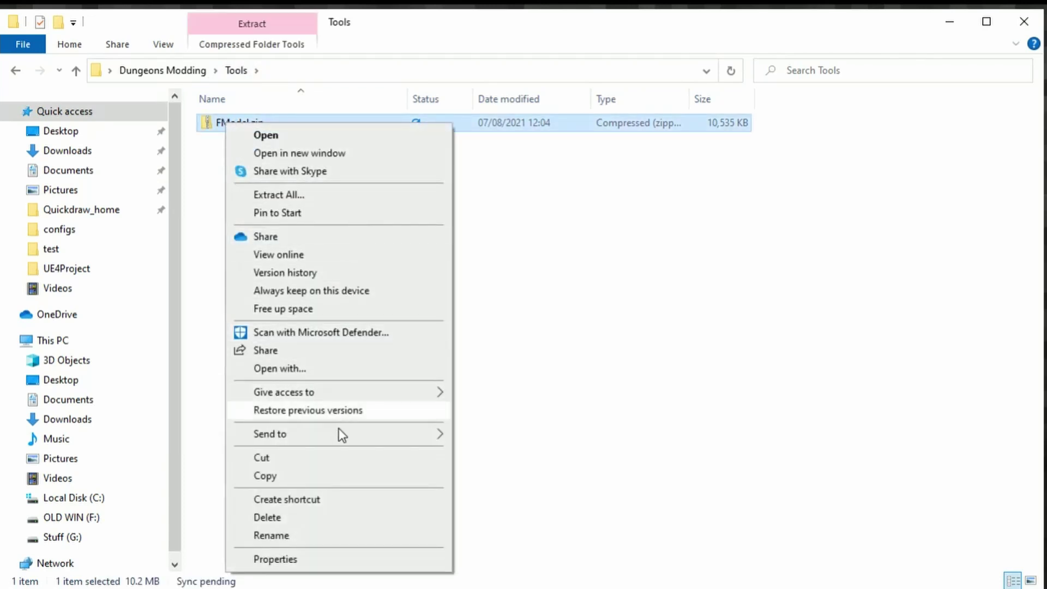
click(320, 197)
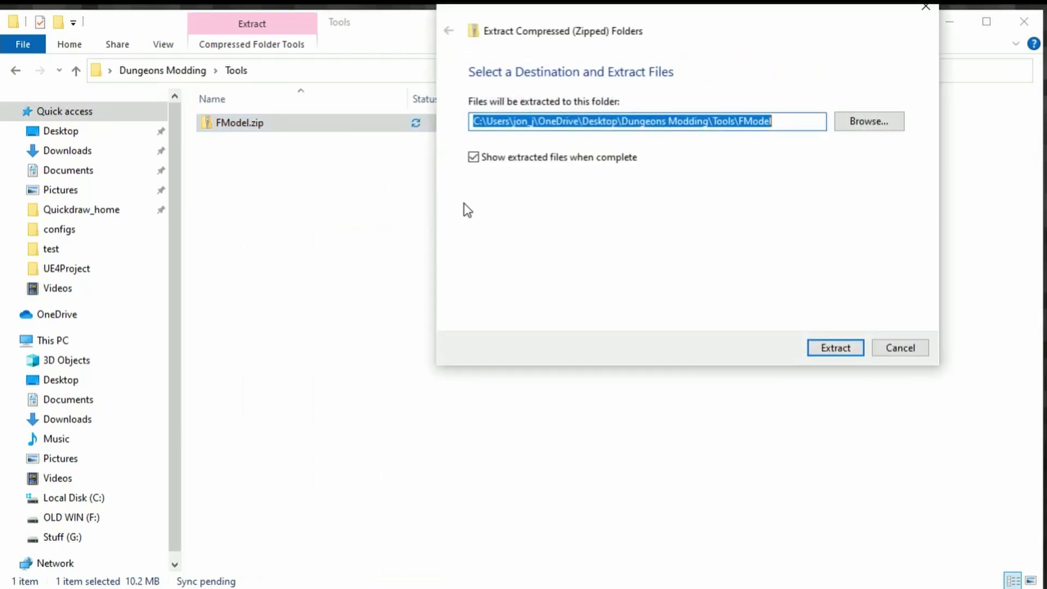
click(831, 348)
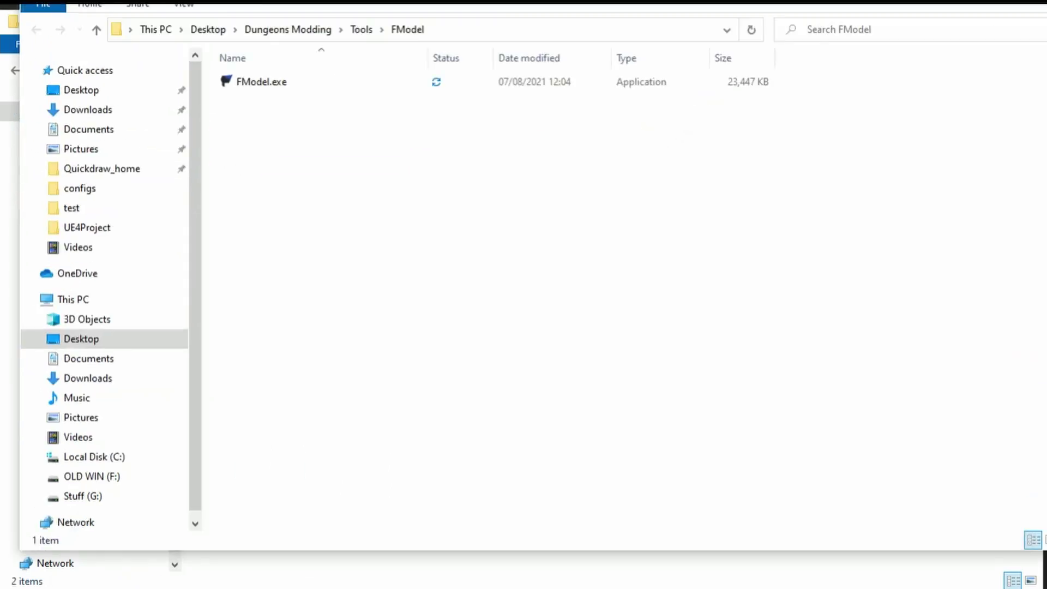
drag(845, 57, 842, 22)
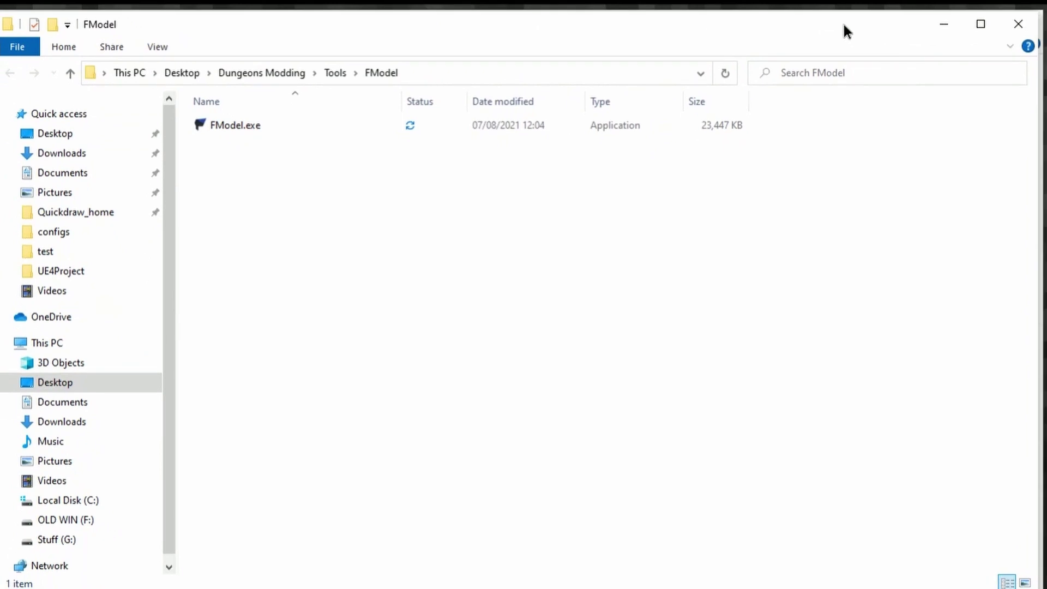
click(1017, 23)
Open the extracted FModel folder and launch FModel.exe.
click(257, 126)
double_click(257, 126)
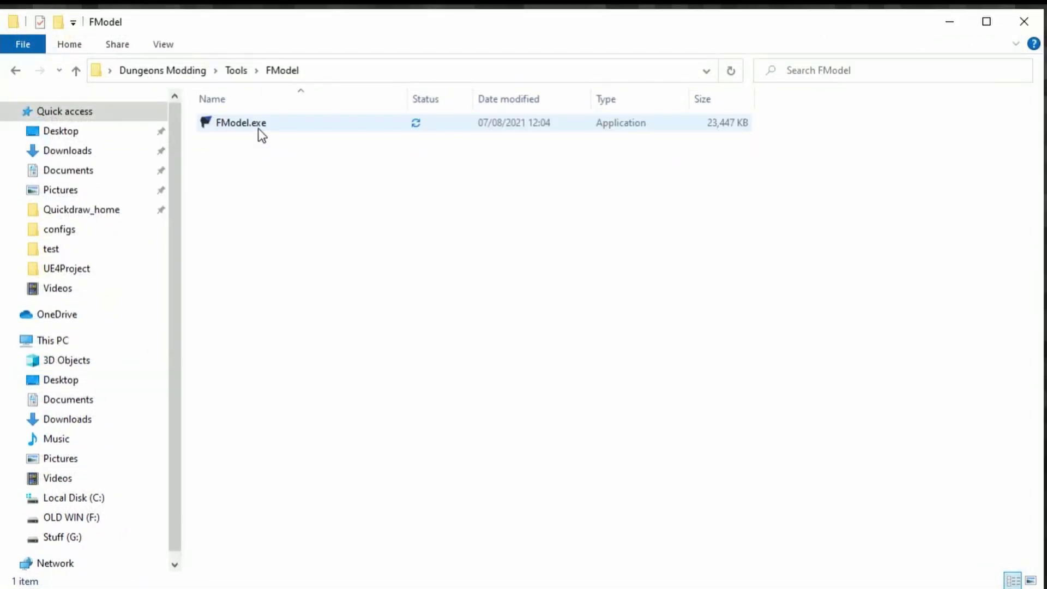
double_click(255, 123)
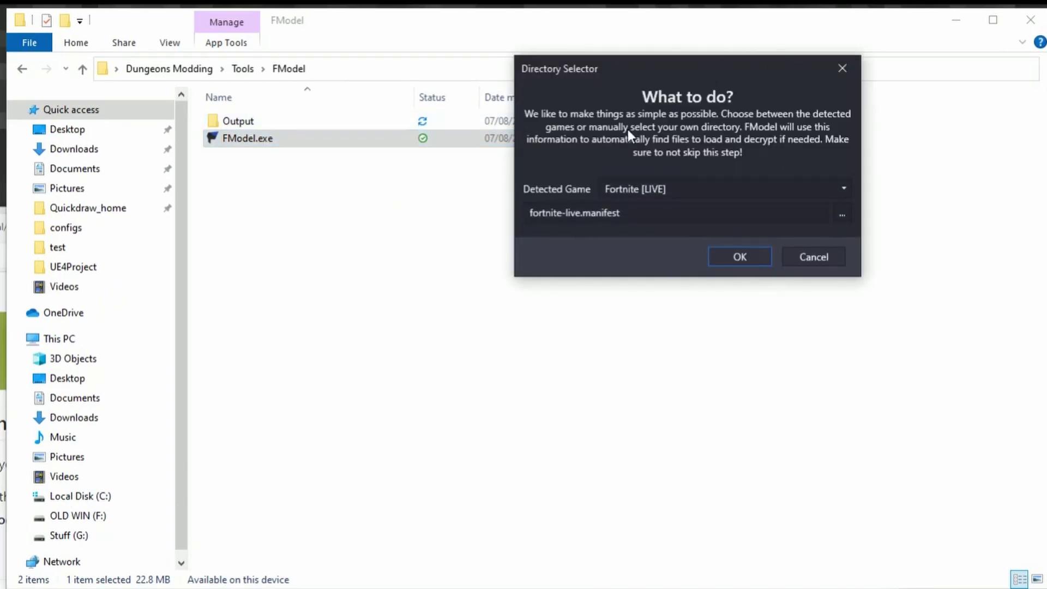
Set FModel's game directory to G:\Games\Dungeons\Dungeons 1.10.2.0\Dungeons\Content\Paks and confirm the selection.
click(843, 213)
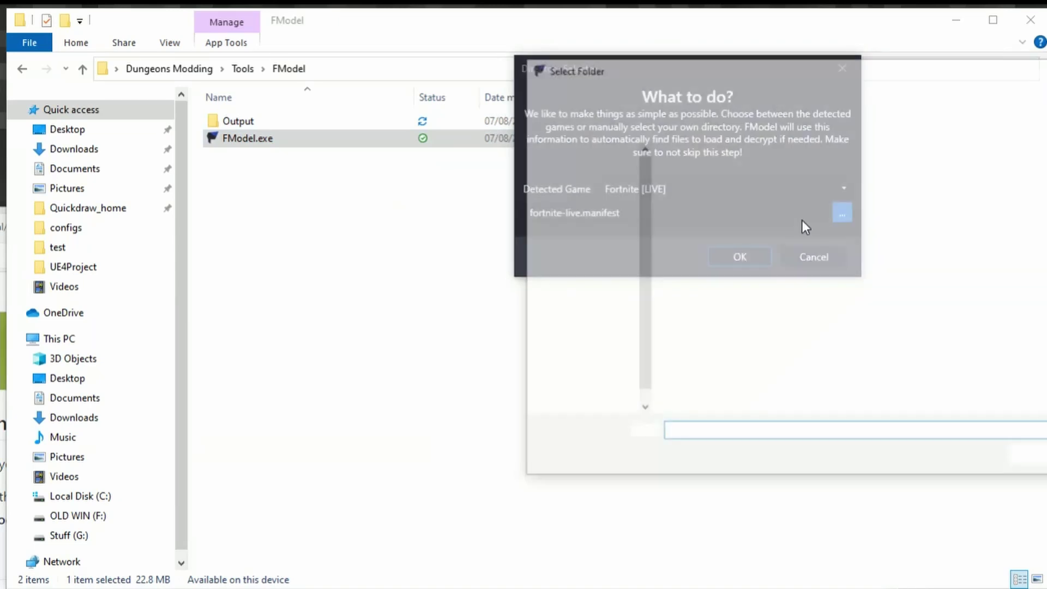
drag(578, 85, 530, 87)
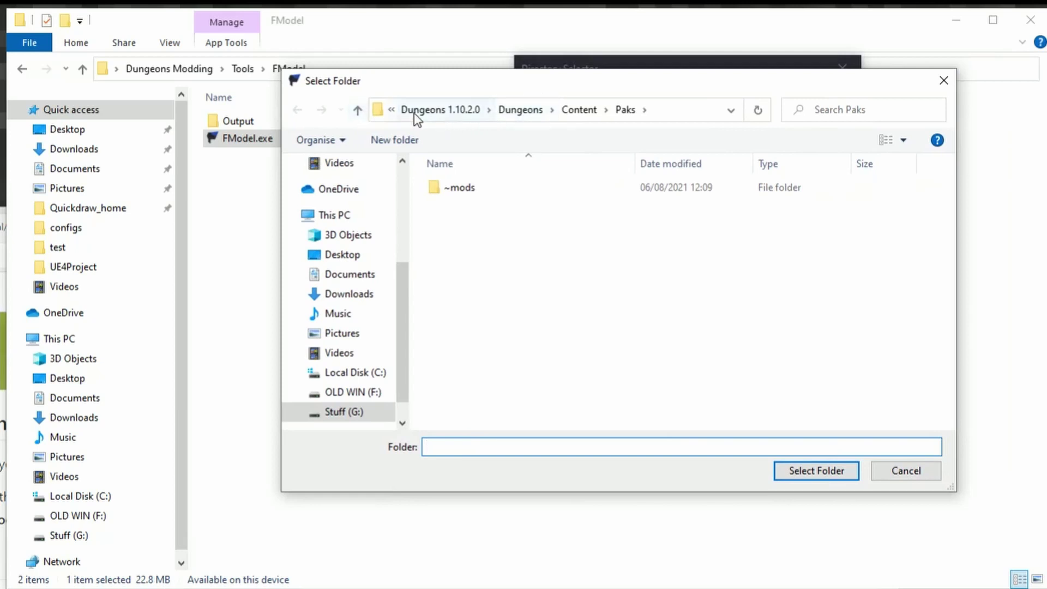
click(353, 413)
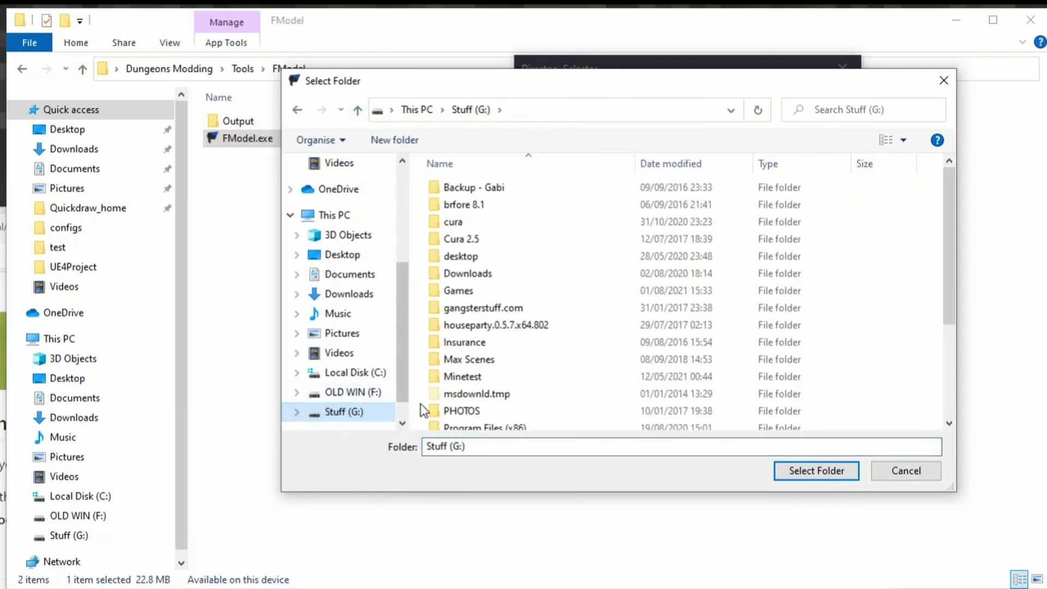
double_click(473, 293)
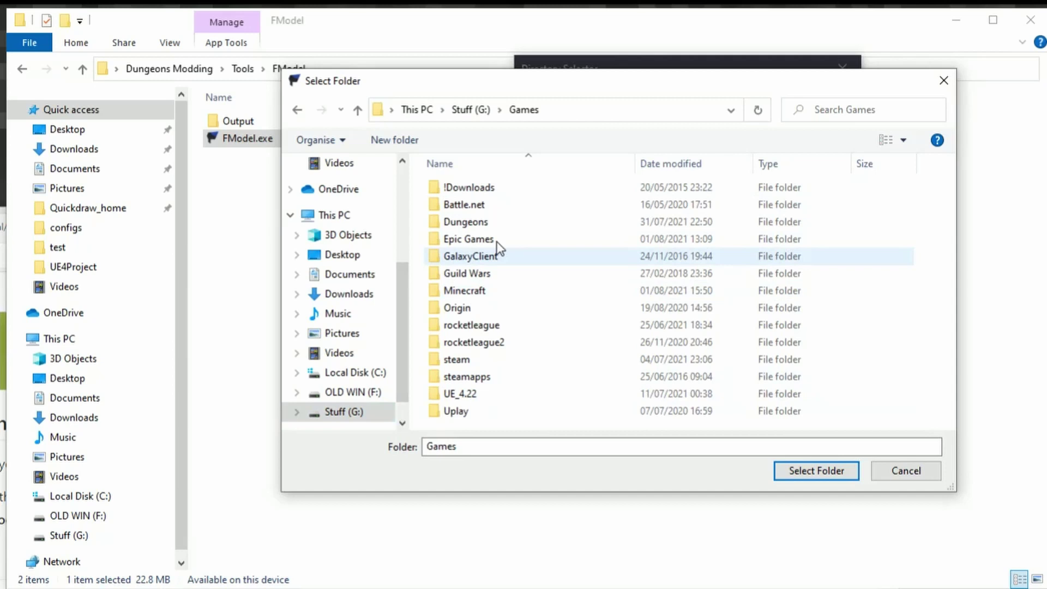
double_click(489, 224)
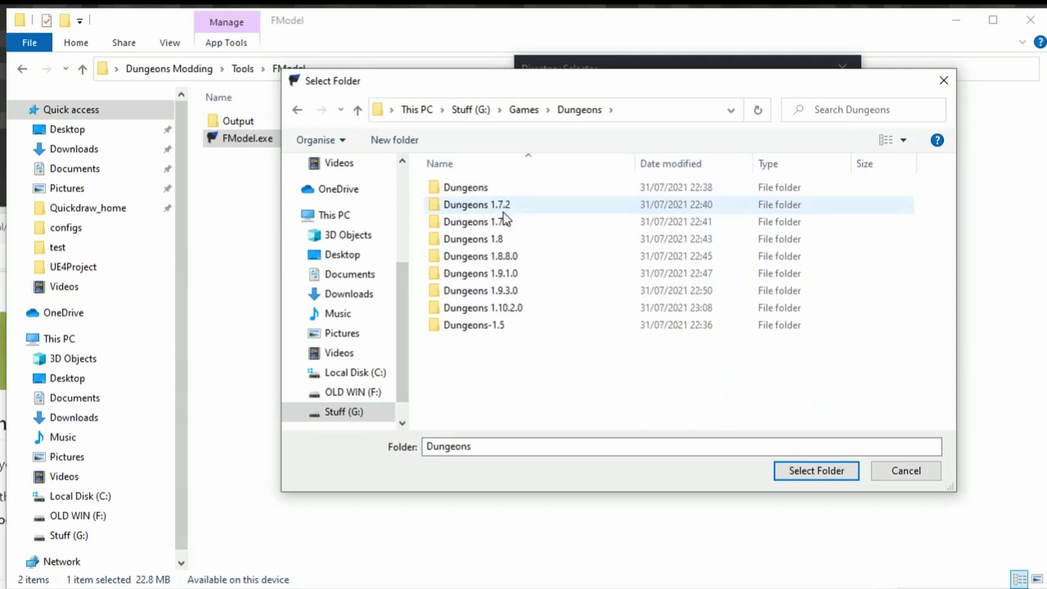
click(493, 309)
double_click(491, 306)
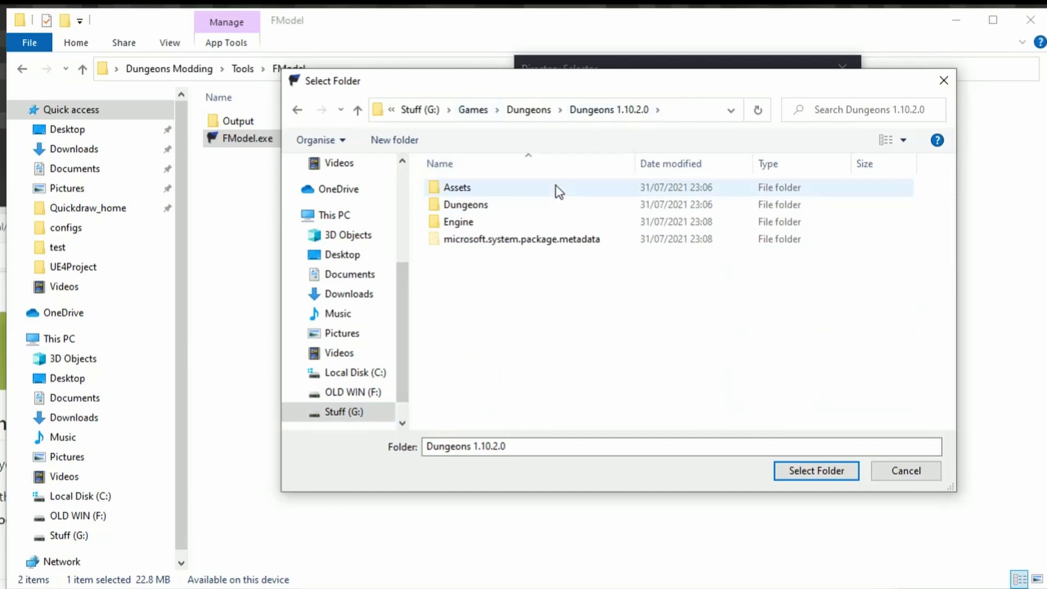
double_click(488, 203)
double_click(480, 205)
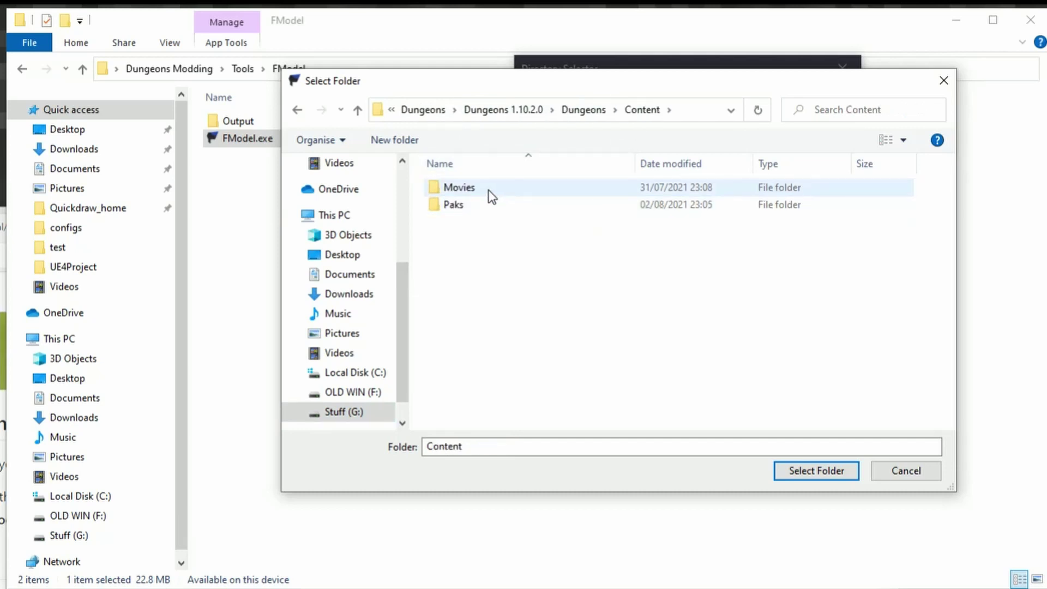
double_click(480, 205)
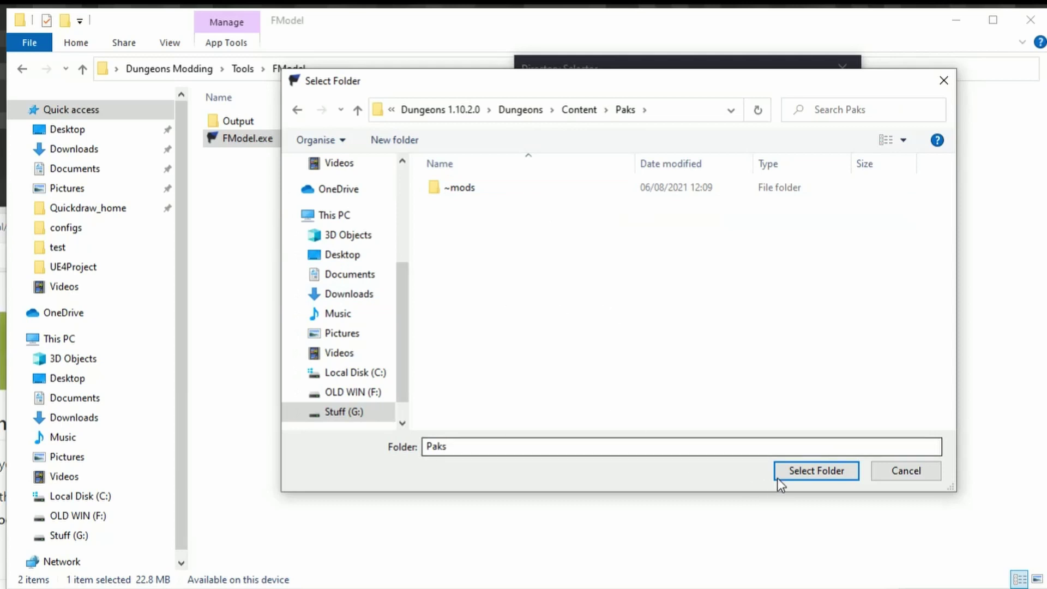
click(812, 472)
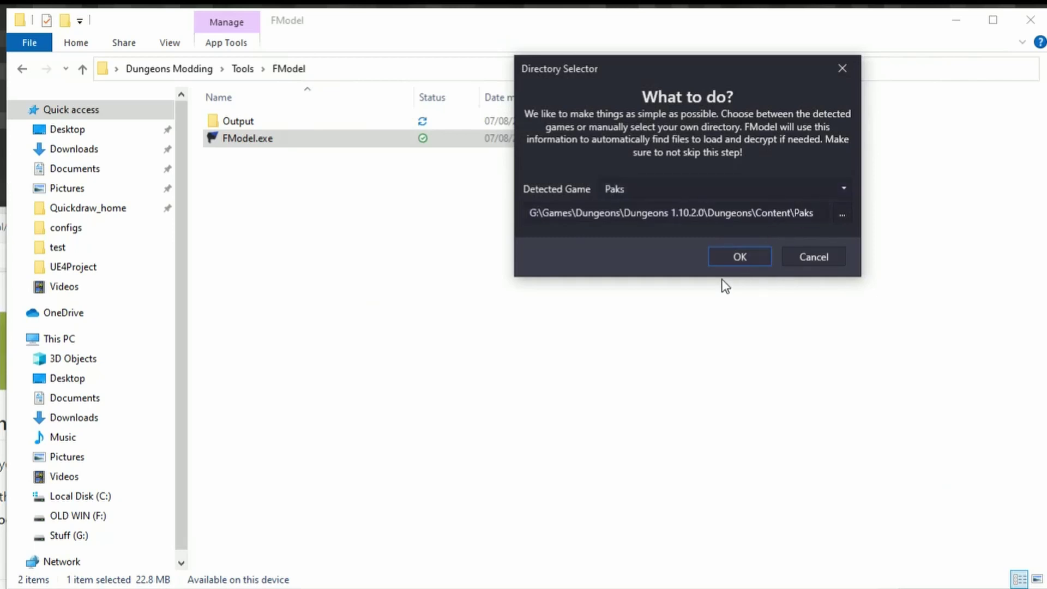
click(738, 259)
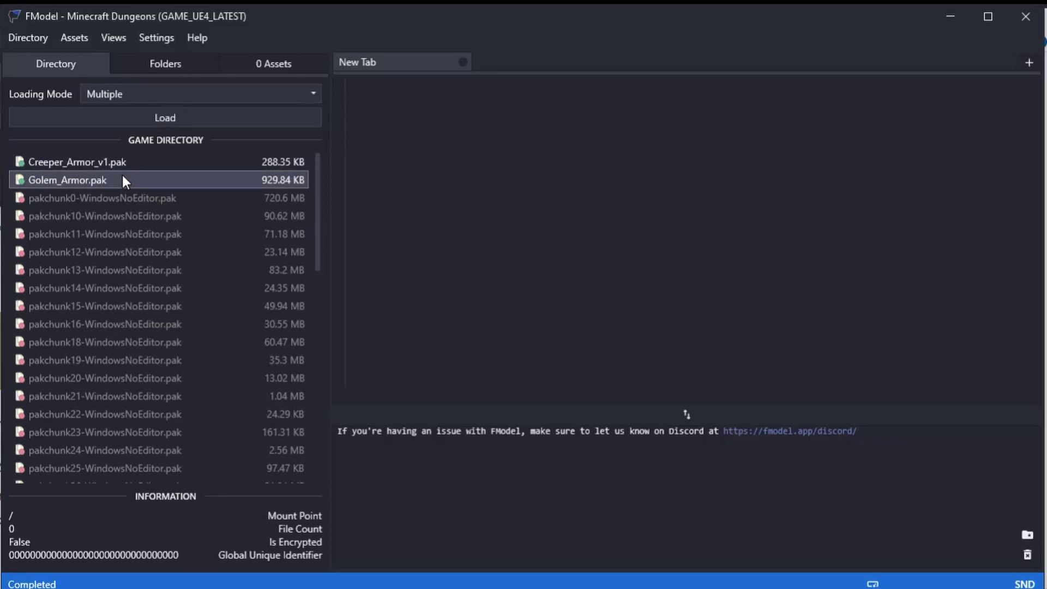
Inspect the details of Creeper_Armor_v1.pak and Golem_Armor.pak, and look through the remaining pakchunk files in the game directory.
click(128, 159)
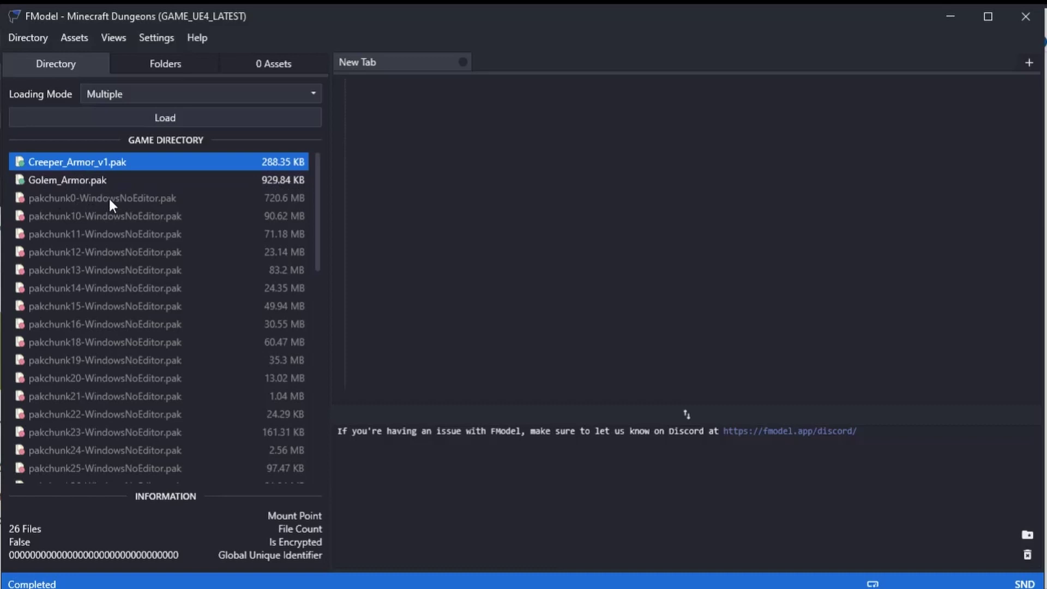
click(103, 181)
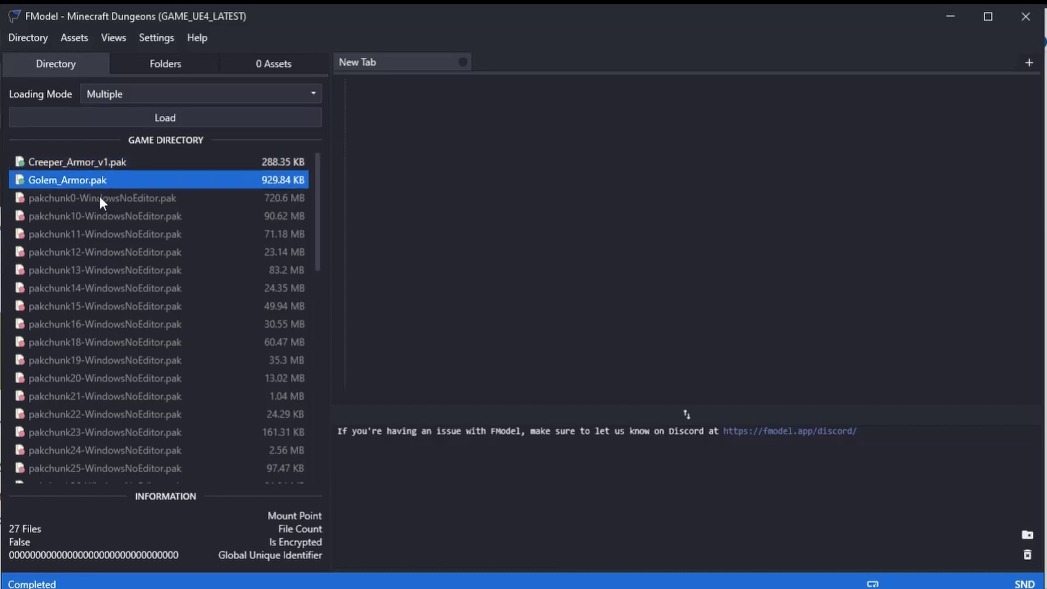
scroll(156, 219, down, 8)
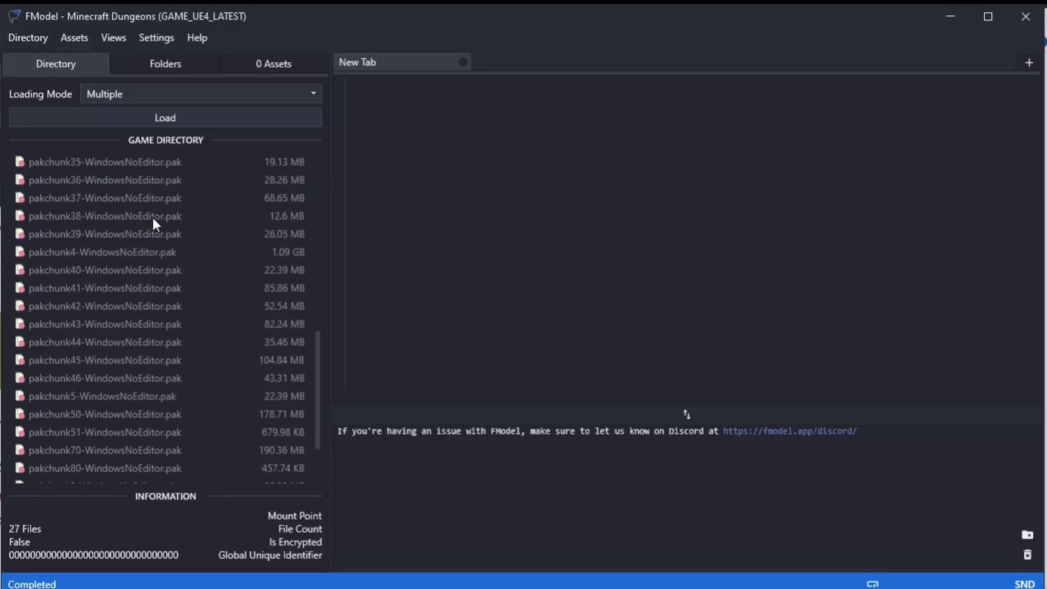
Copy the whole AES key from Key_1.10.2.0.txt in the Dungeons Modding folder and close the text file.
scroll(152, 219, up, 7)
scroll(157, 240, up, 2)
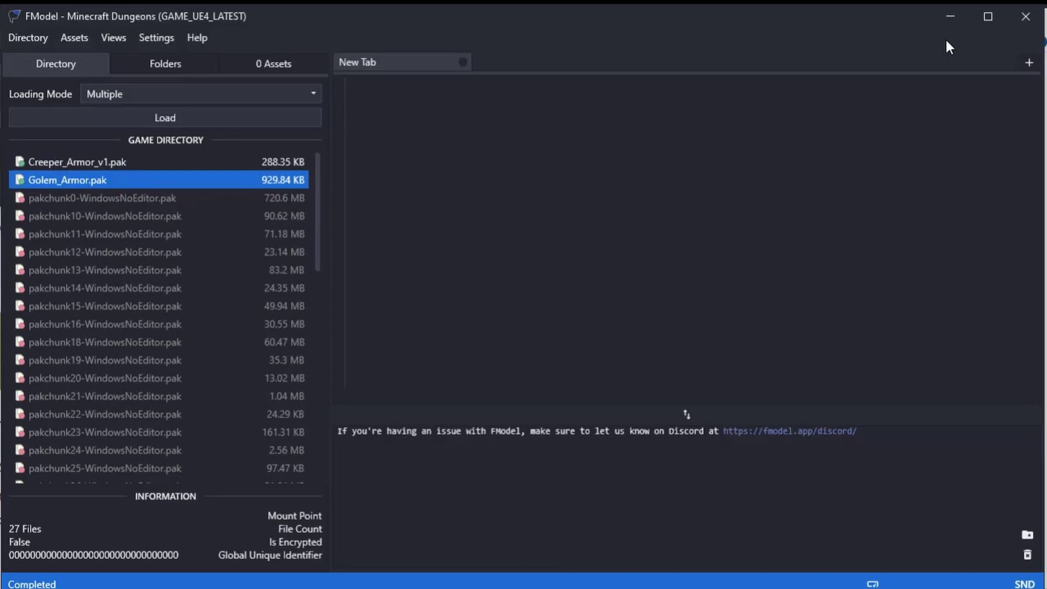
click(955, 16)
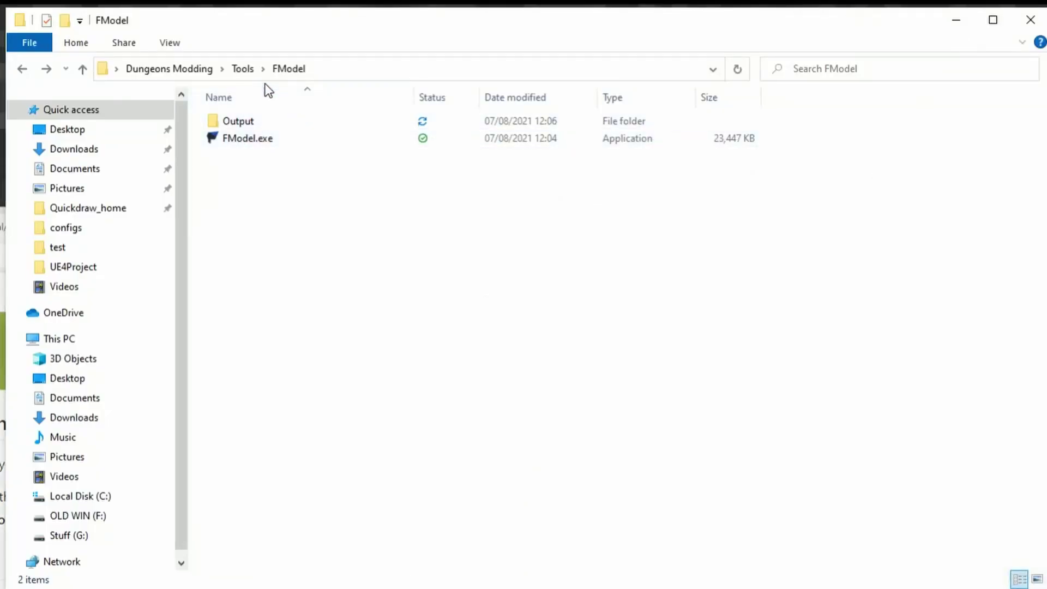
click(247, 69)
click(197, 68)
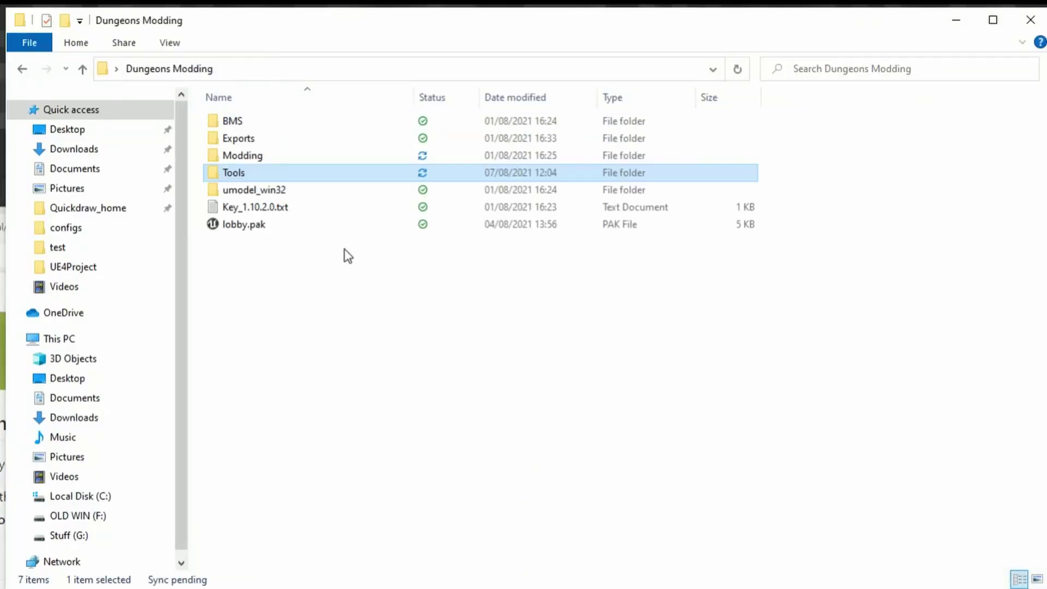
double_click(280, 208)
click(577, 231)
key(ctrl+a)
key(ctrl+c)
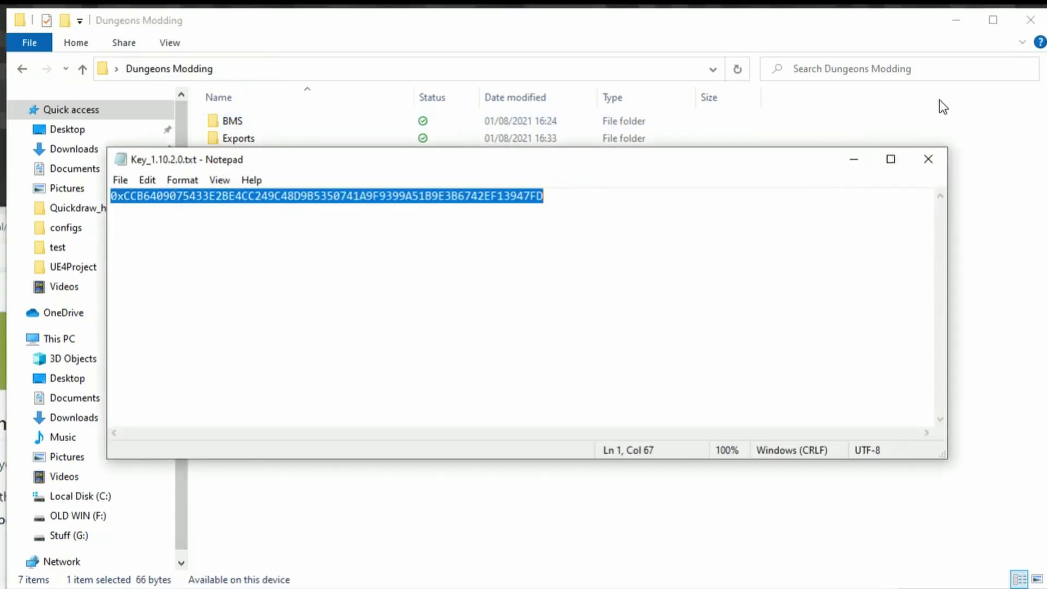
click(928, 159)
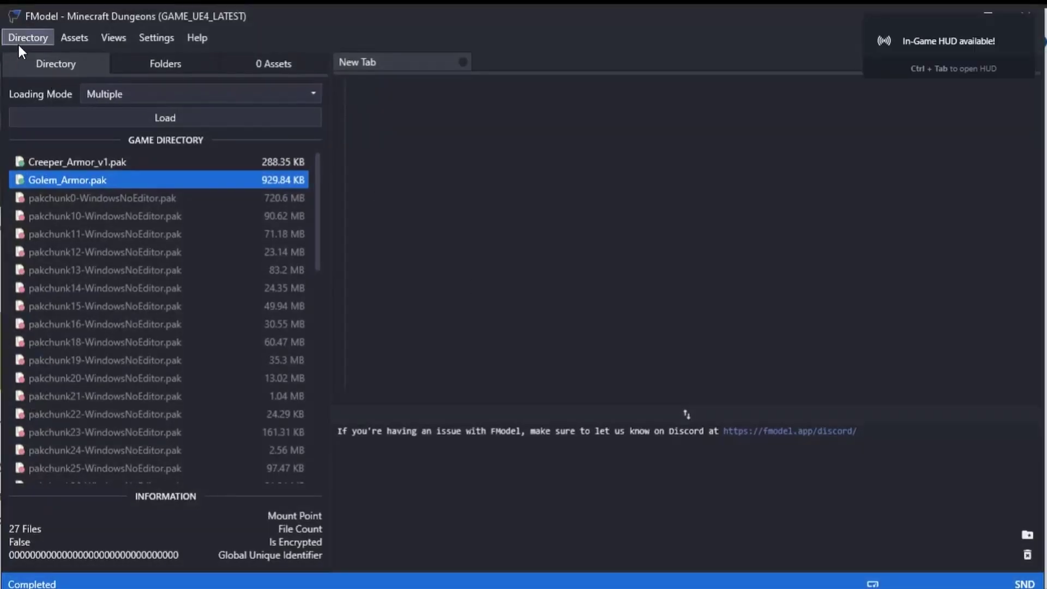
Paste the copied AES key as FModel's Main Static Key and confirm it.
click(18, 44)
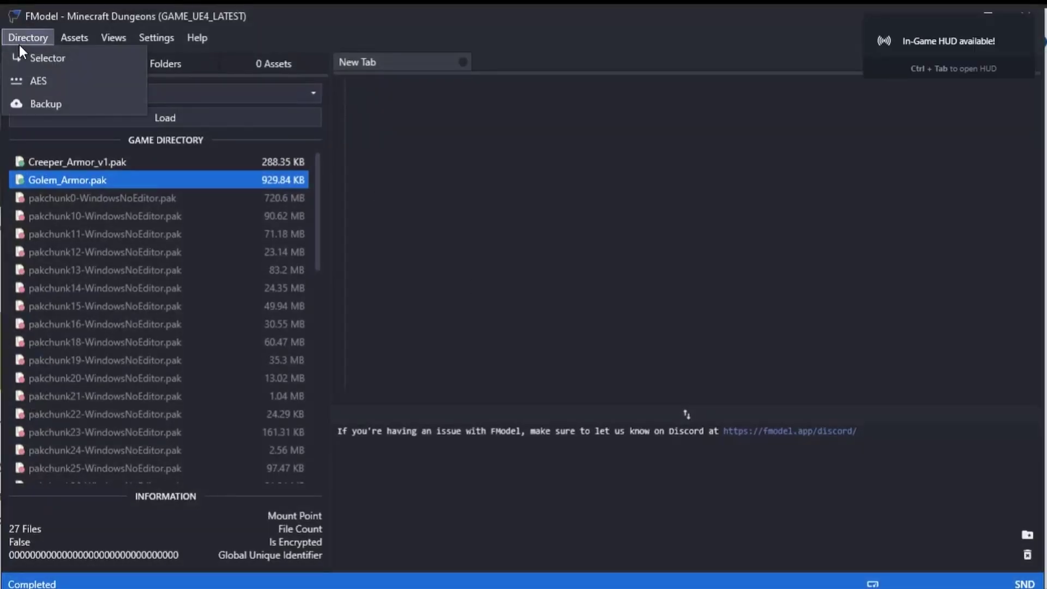
click(22, 80)
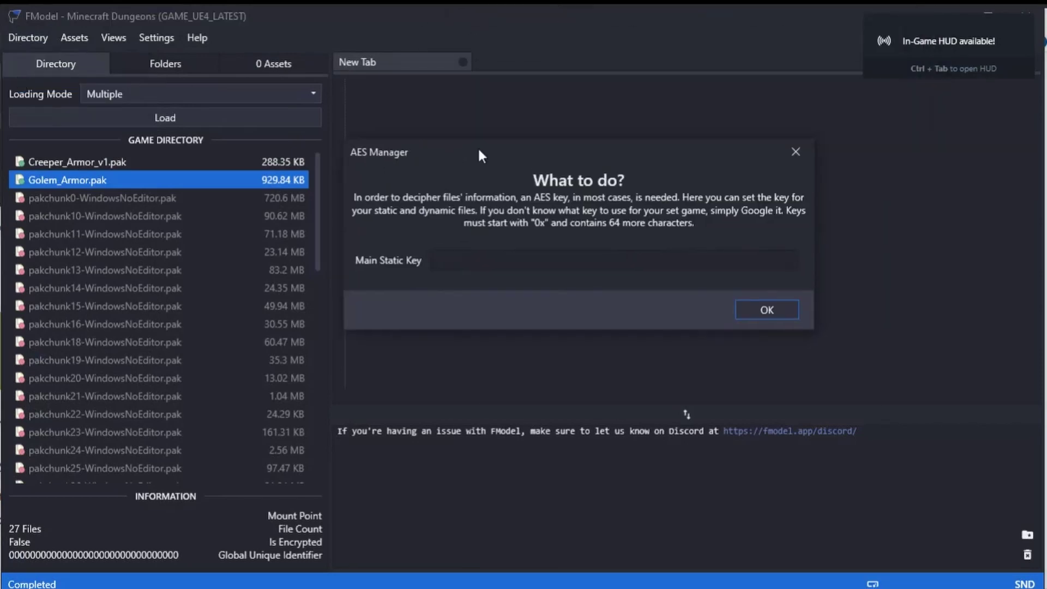
click(589, 261)
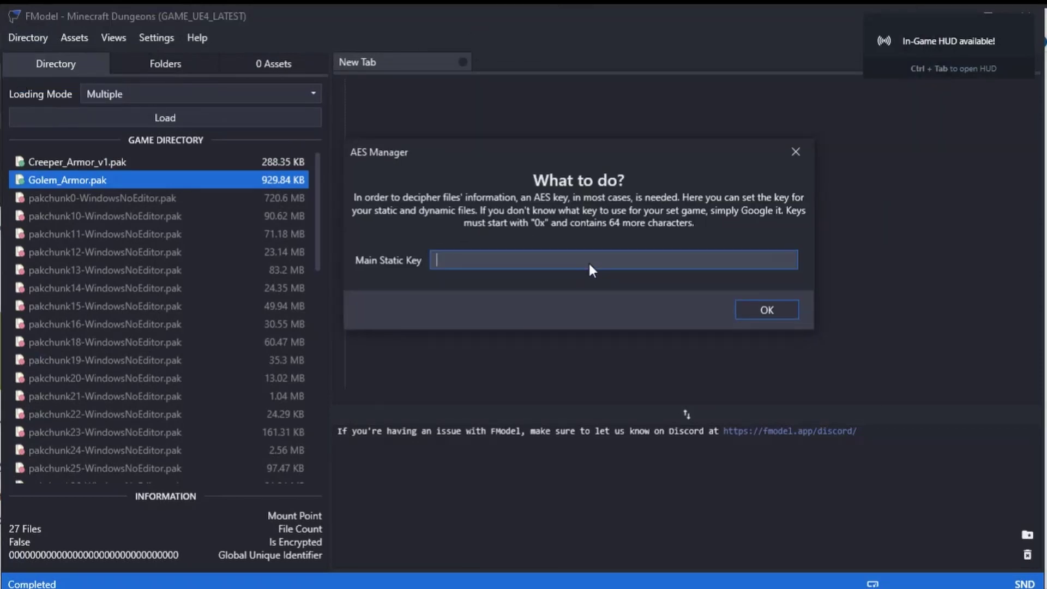
key(ctrl+v)
click(767, 309)
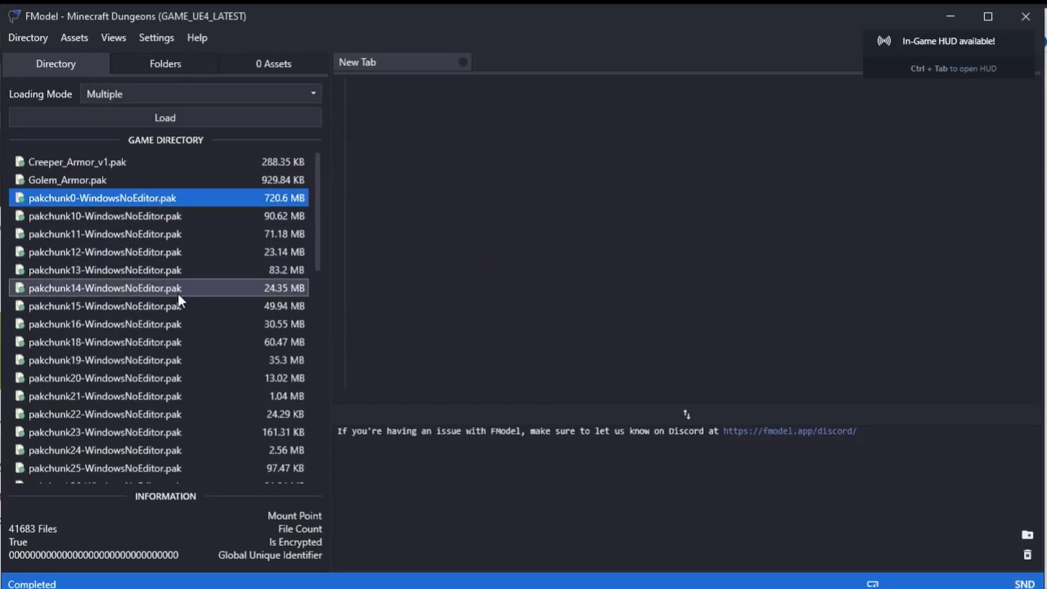
Load the pak files from pakchunk0-WindowsNoEditor.pak through pakchunk99-WindowsNoEditor.pak using the Multiple loading mode.
scroll(176, 302, down, 10)
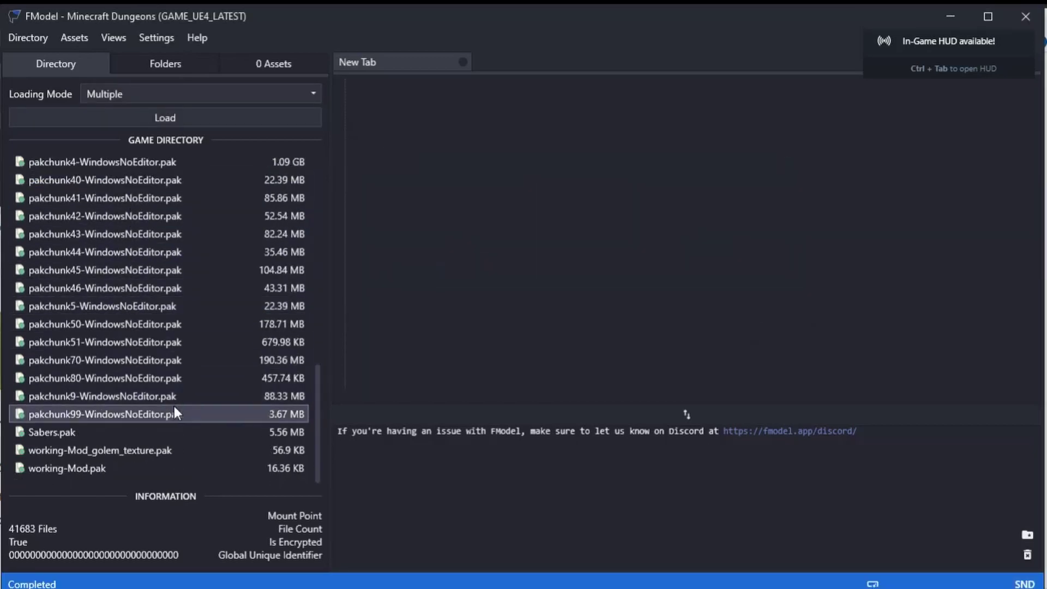
scroll(168, 254, up, 10)
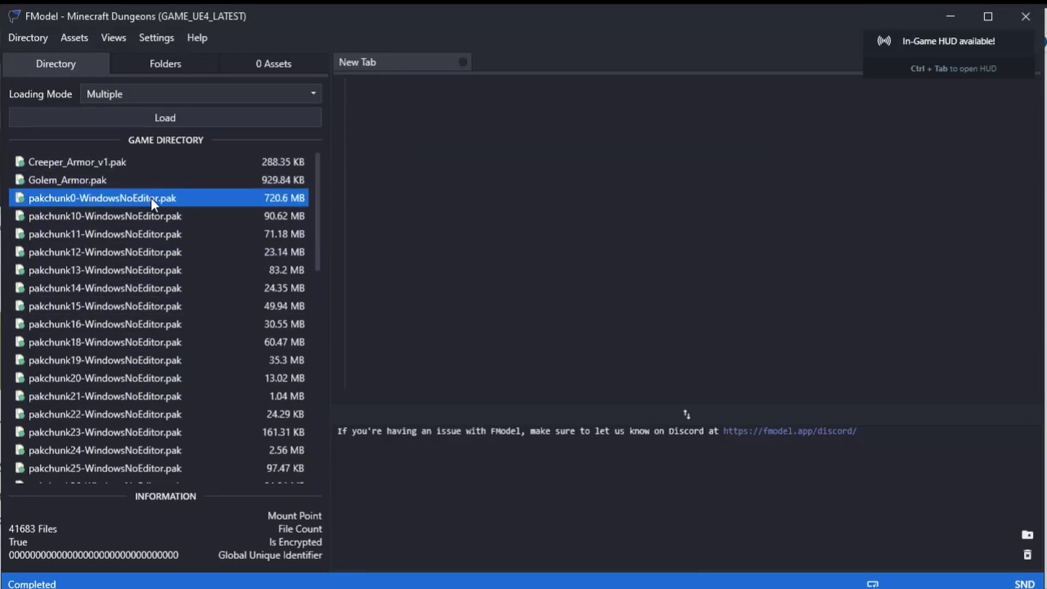
scroll(87, 205, down, 10)
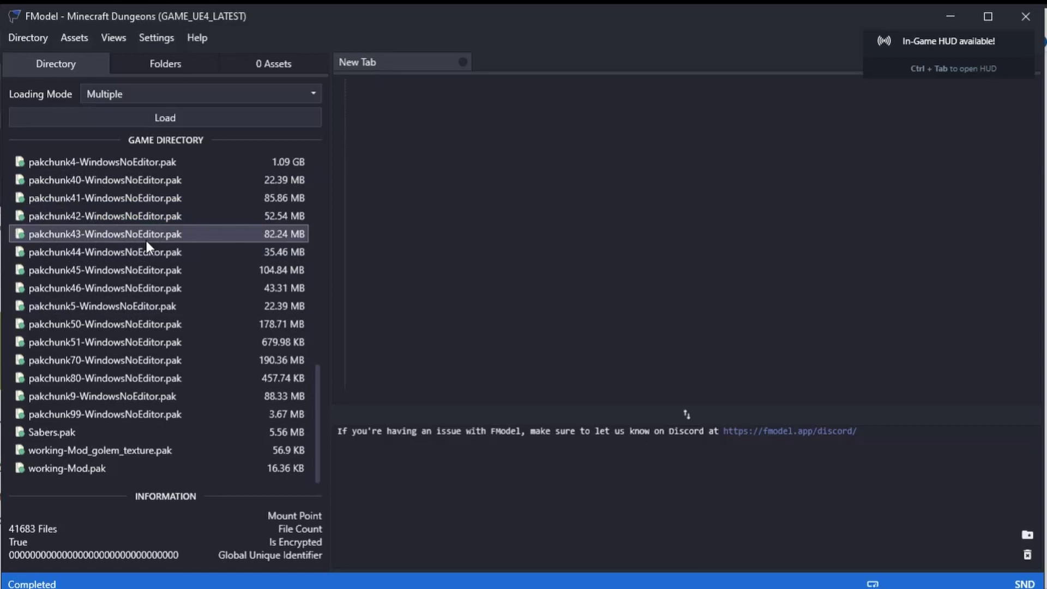
shift+click(113, 413)
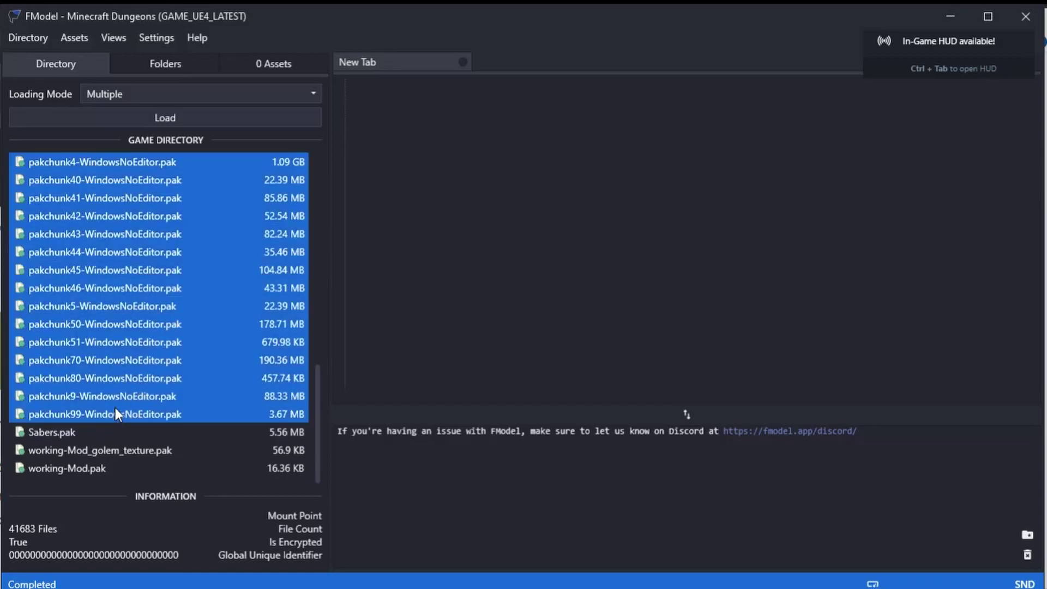
scroll(158, 339, up, 10)
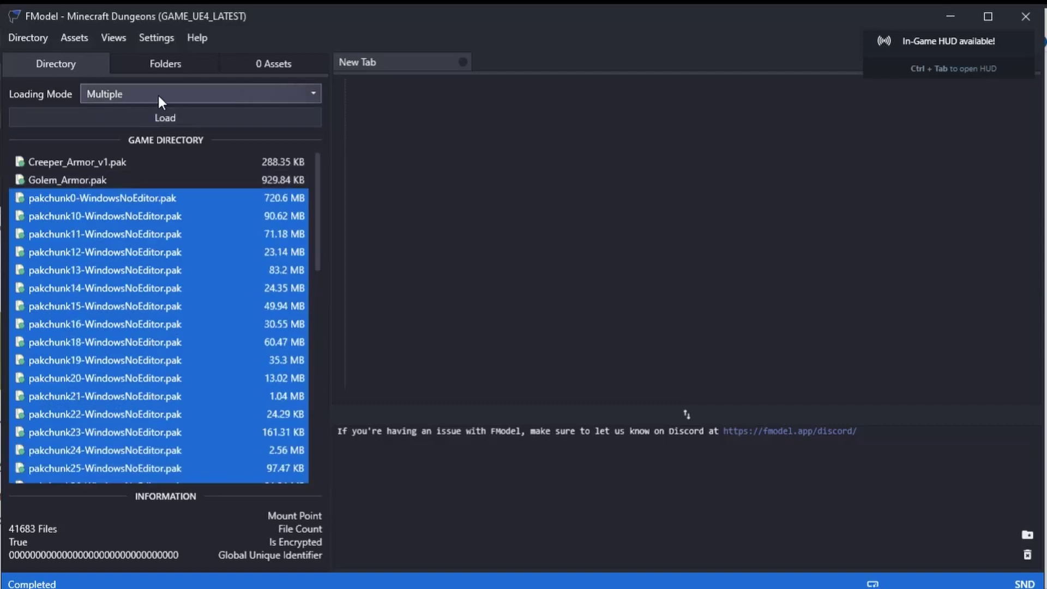
click(105, 93)
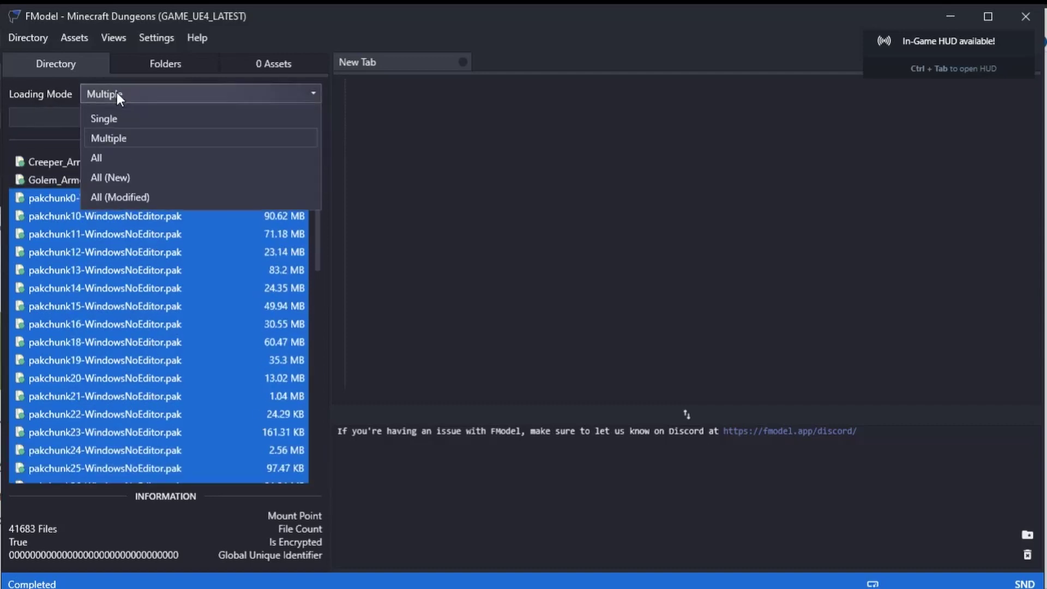
click(116, 136)
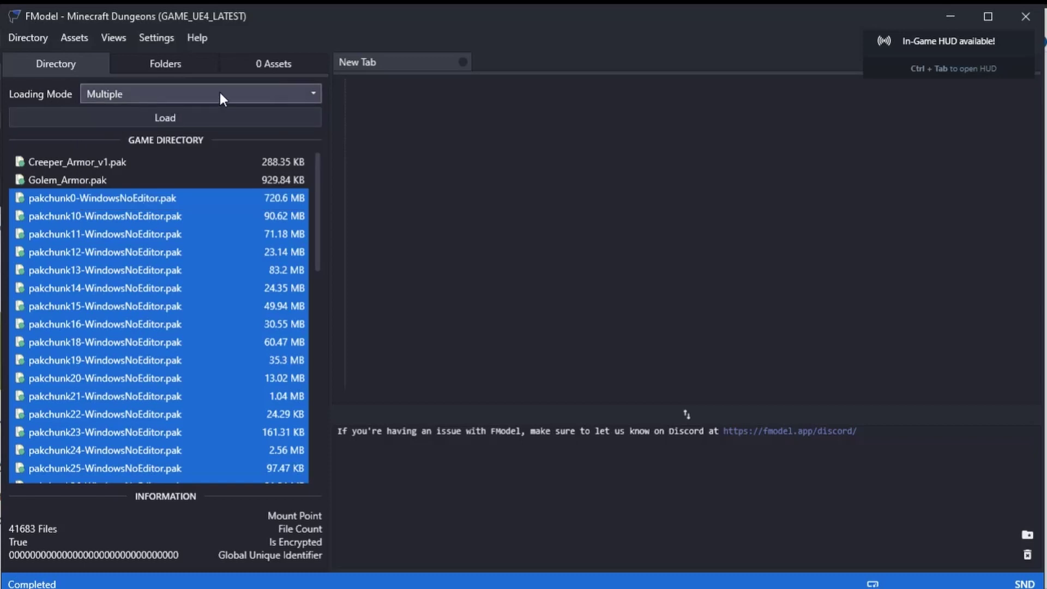
click(175, 120)
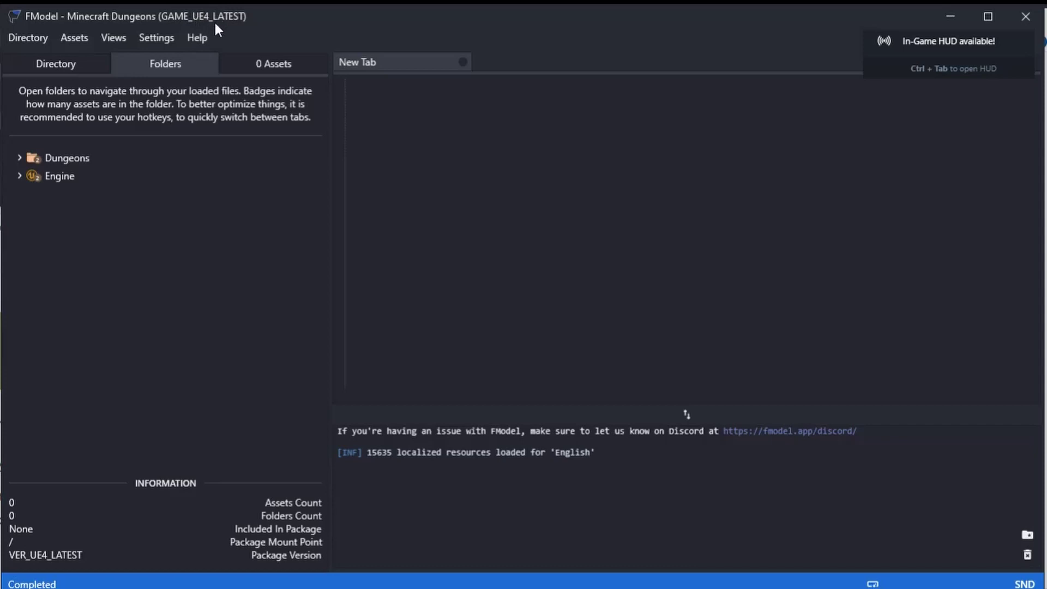
click(158, 41)
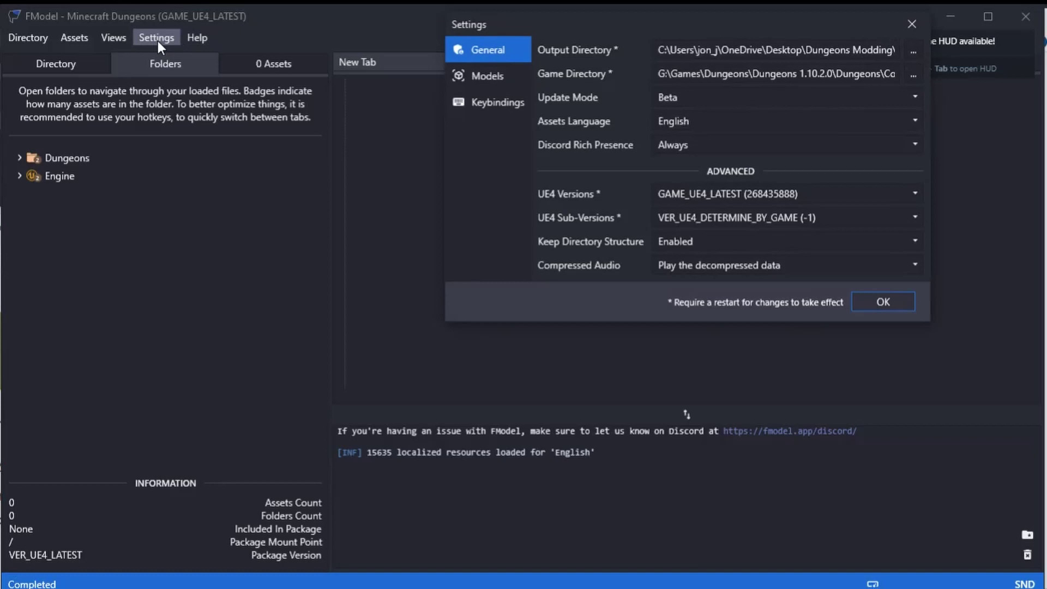
drag(513, 24, 307, 67)
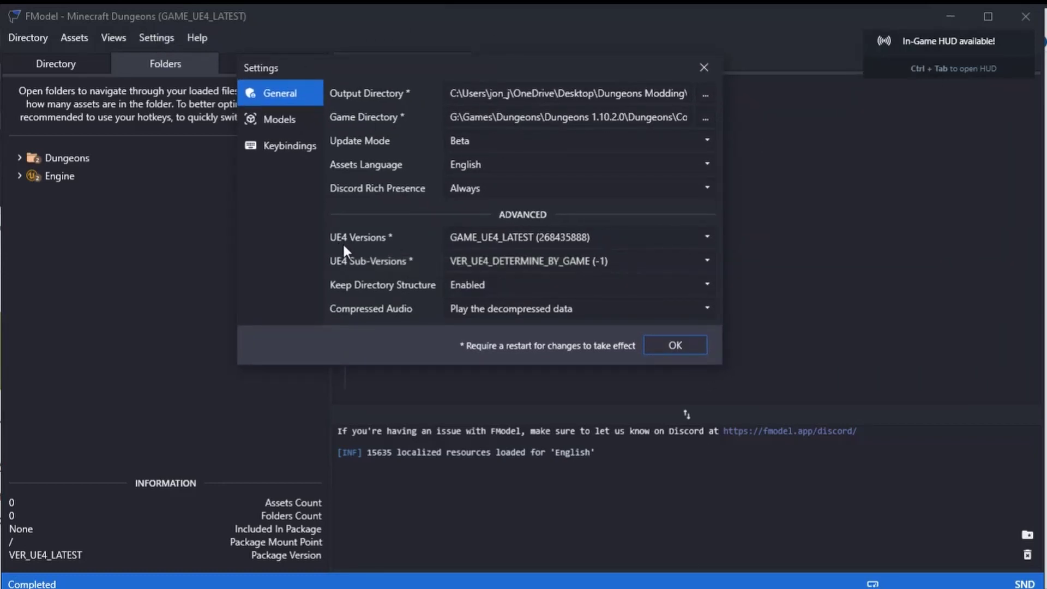
click(530, 240)
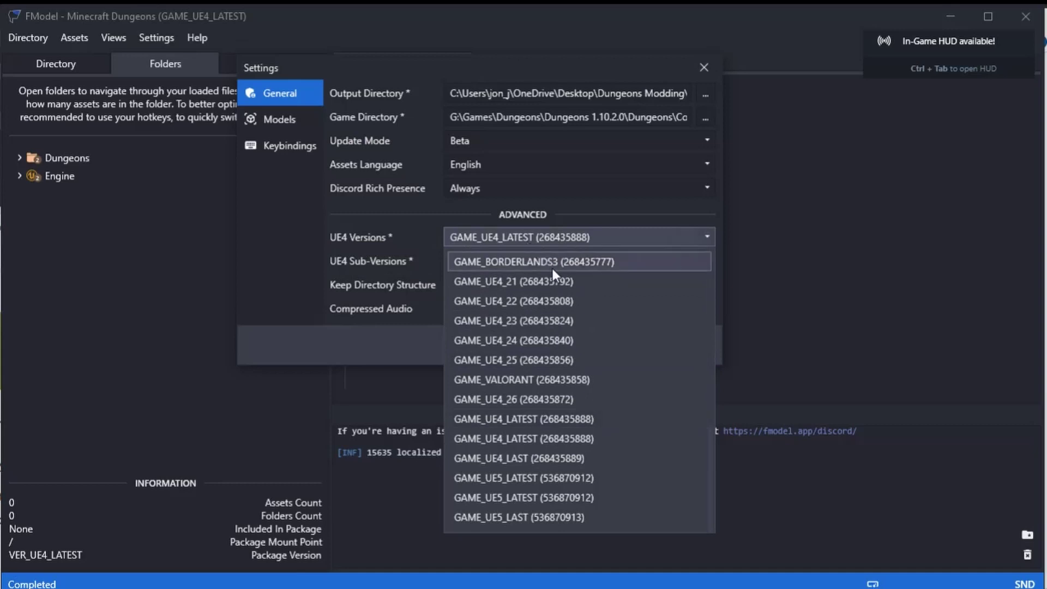
click(525, 303)
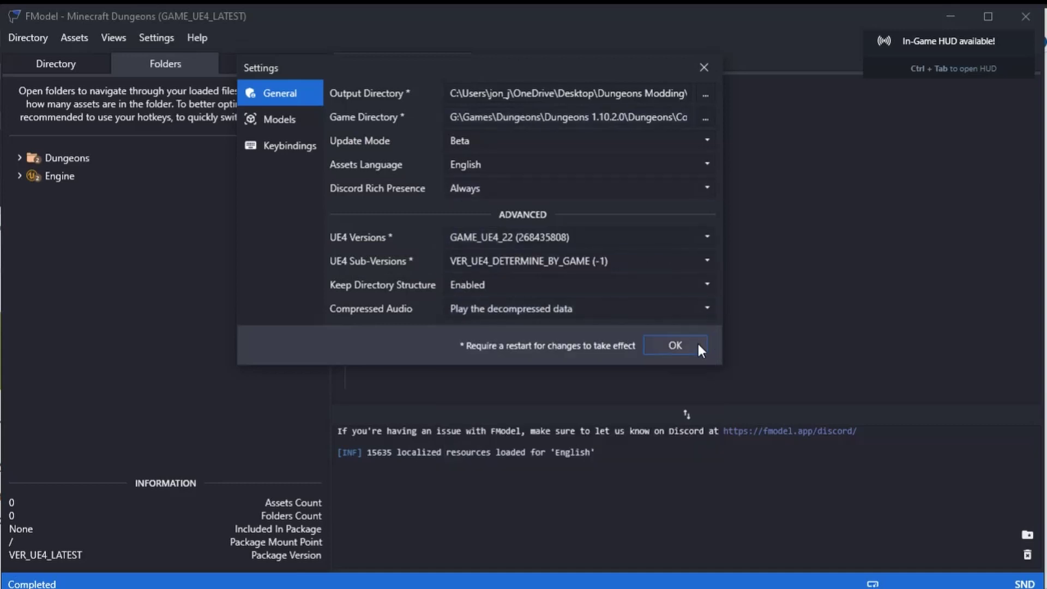
click(682, 347)
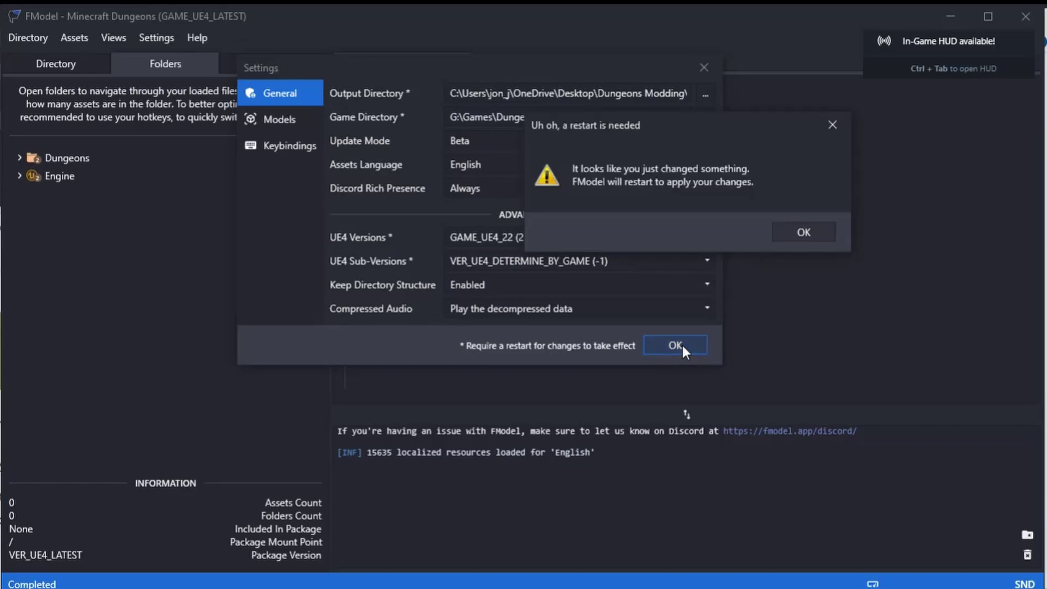
click(794, 234)
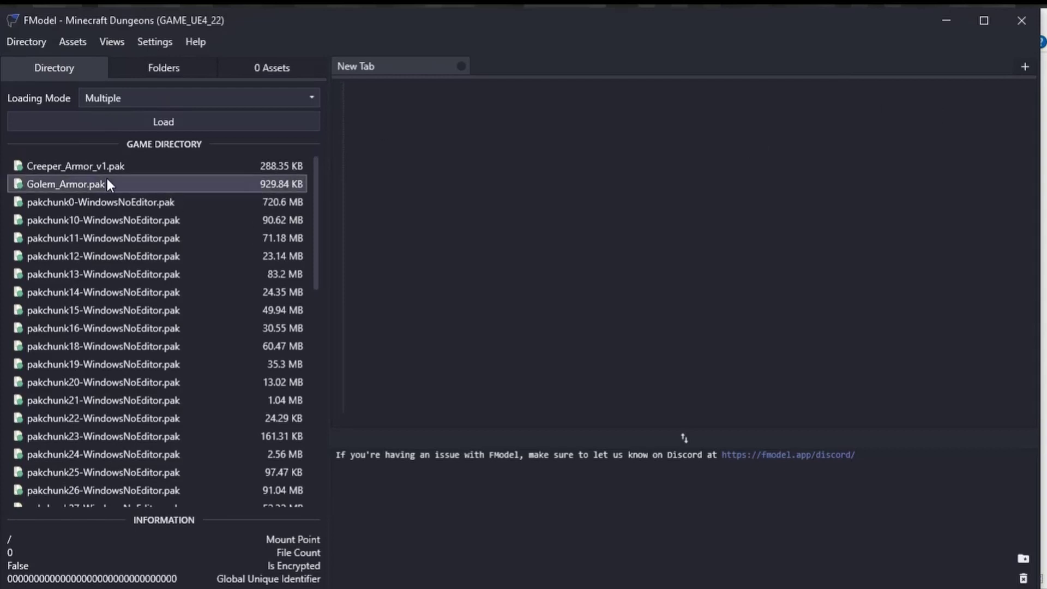
Select all pakchunk files from pakchunk0 through pakchunk99 again and load them under the new engine version.
click(114, 201)
scroll(172, 384, down, 7)
scroll(174, 389, down, 3)
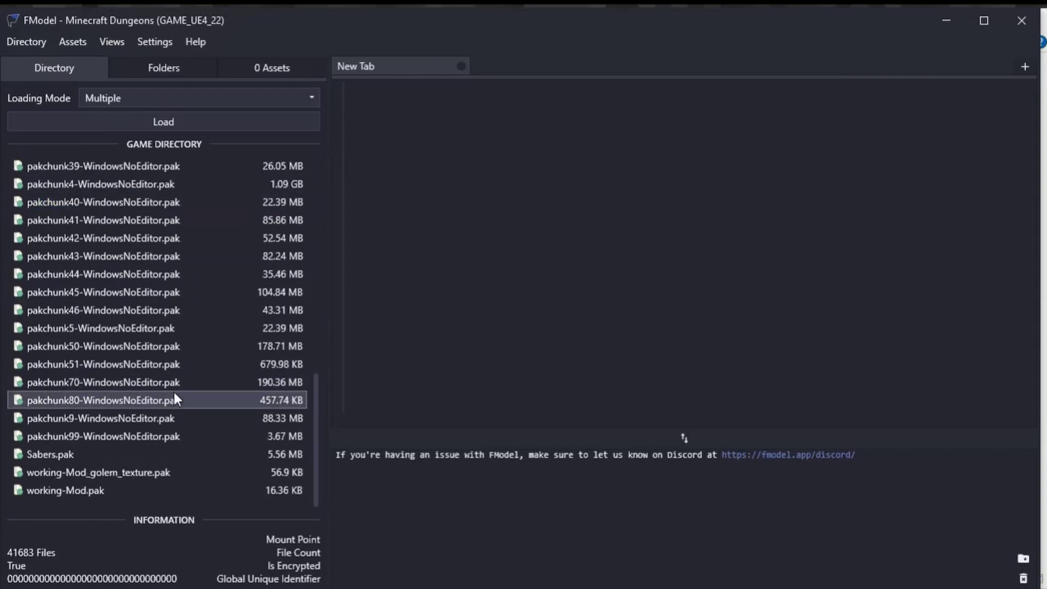
shift+click(162, 436)
click(191, 123)
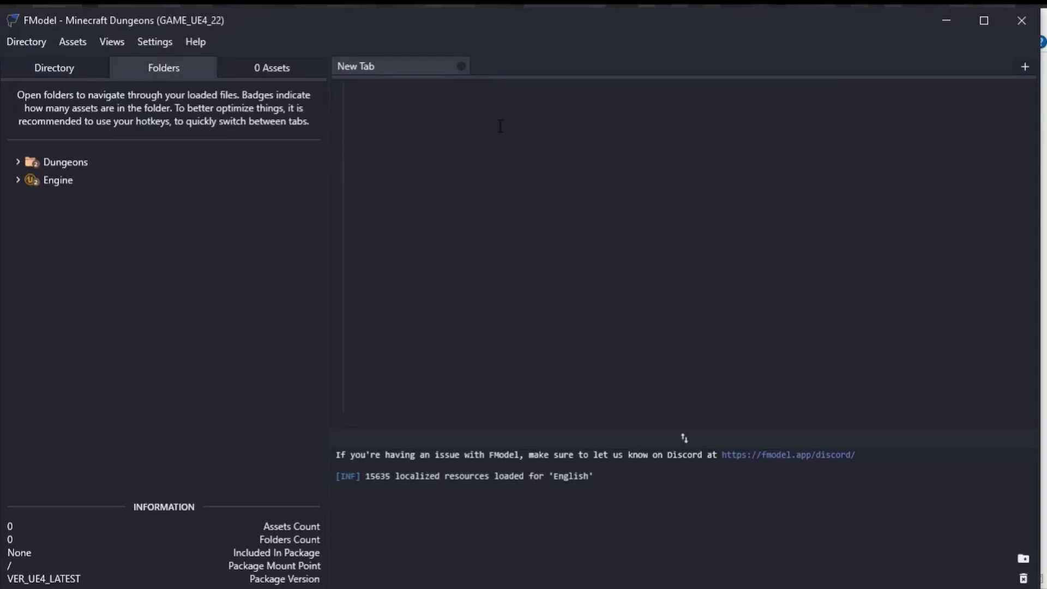
Browse Dungeons/Content, examining the Decor folder with its Prefabs and the data folder with lovika and resourcepacks.
click(14, 161)
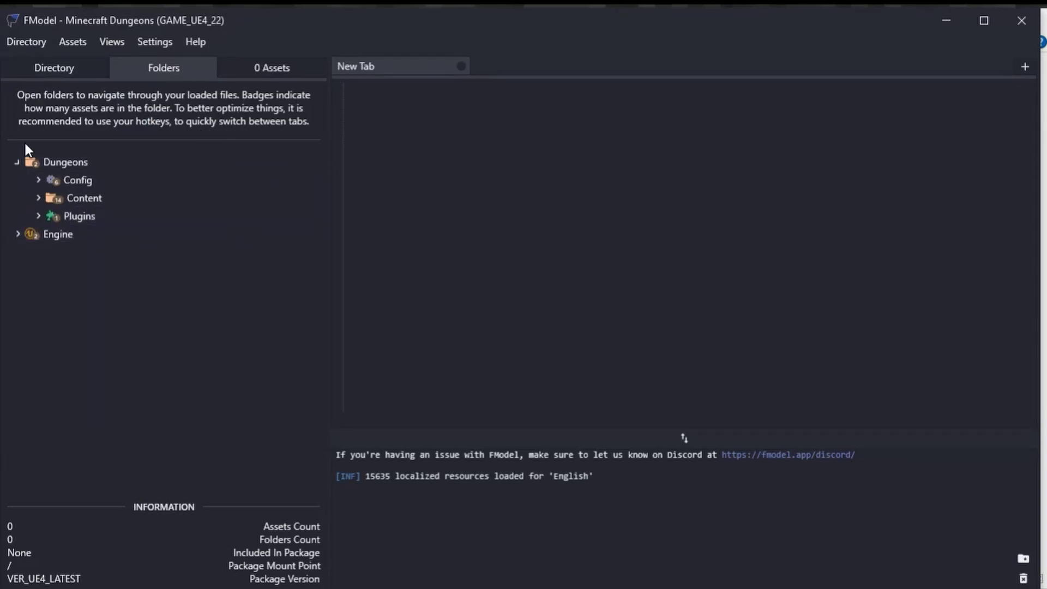
click(38, 198)
scroll(154, 300, down, 4)
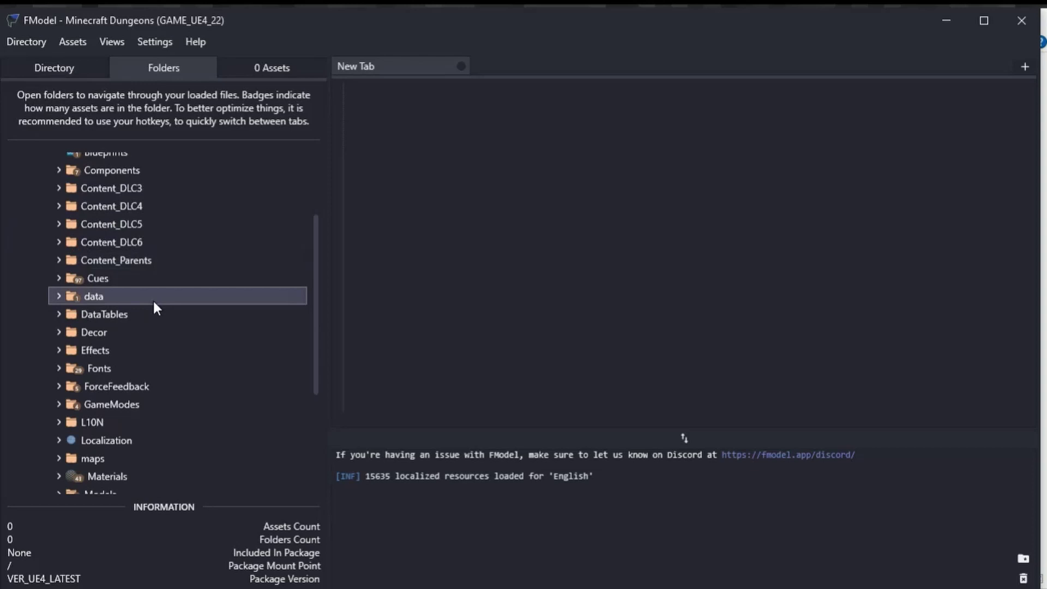
click(113, 254)
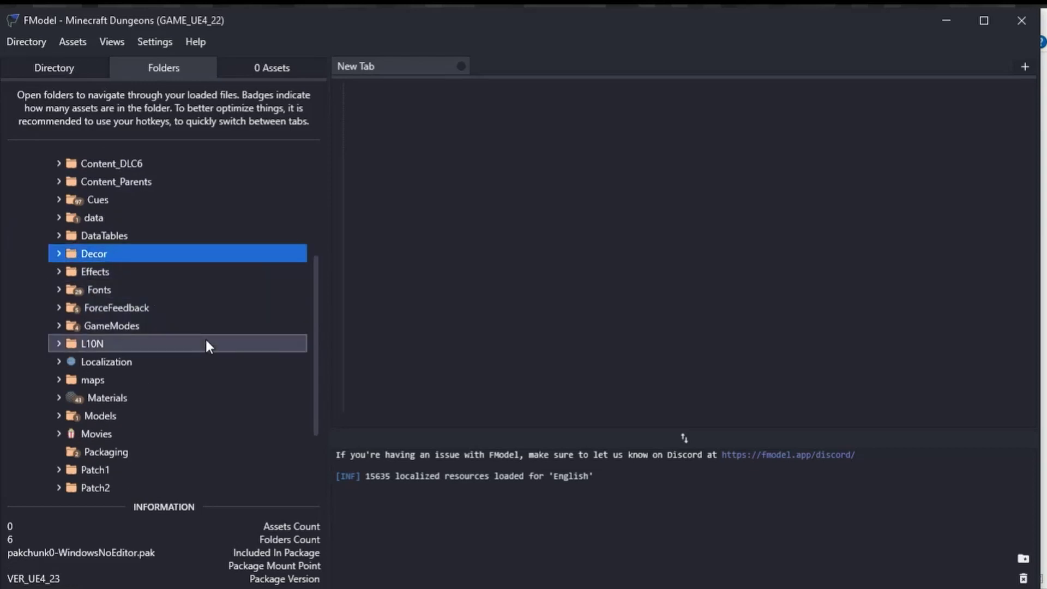
click(58, 254)
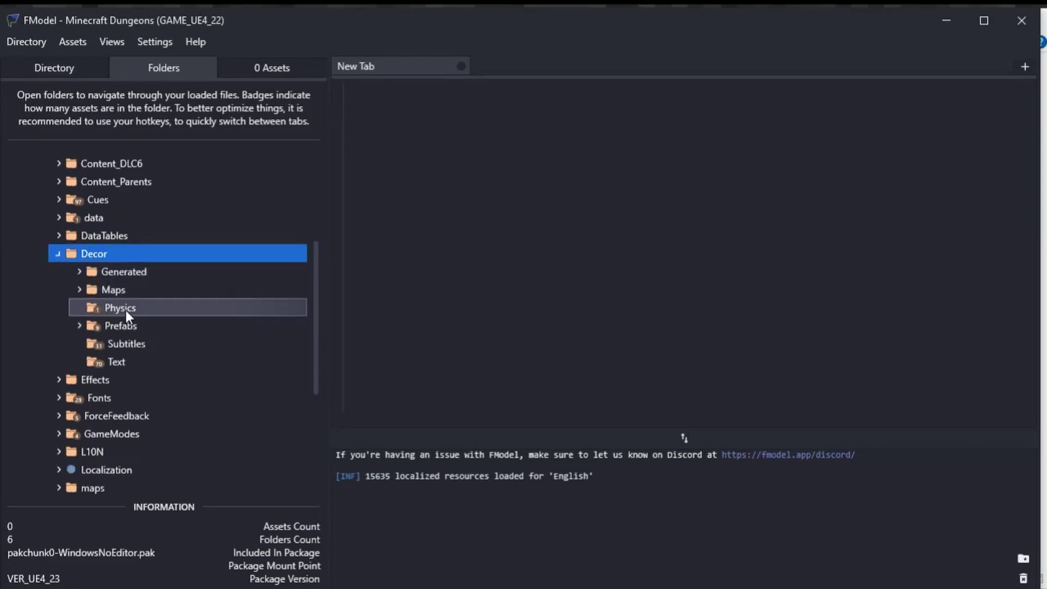
click(128, 325)
scroll(240, 432, up, 1)
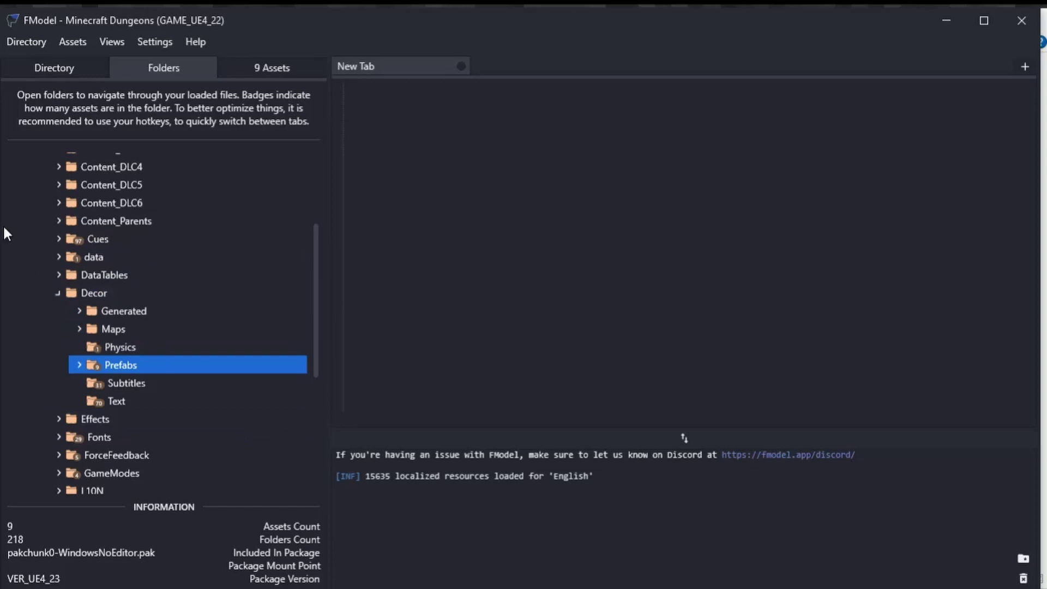
click(59, 257)
click(80, 275)
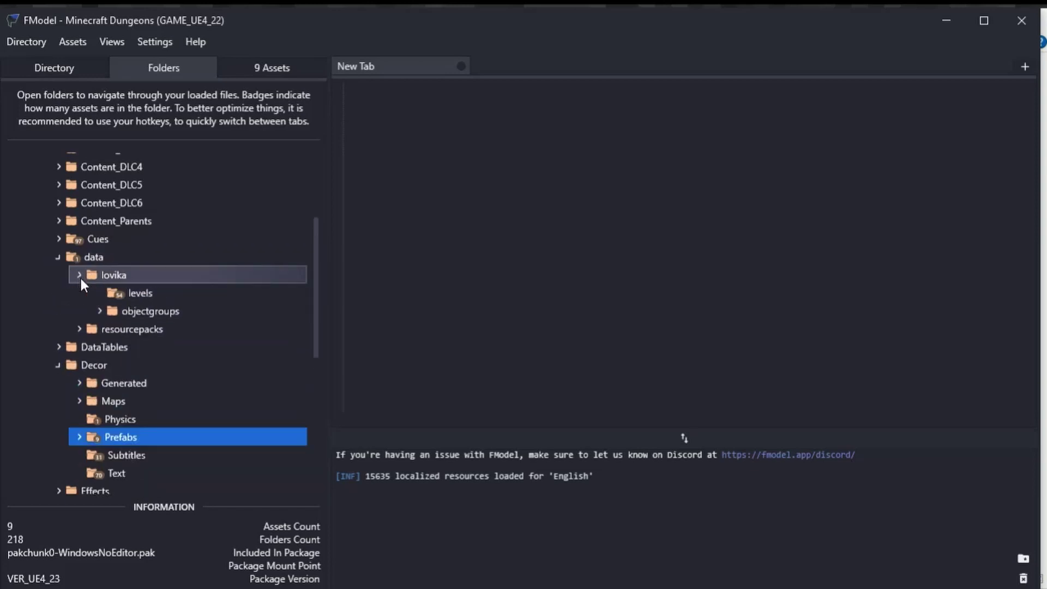
click(80, 329)
Examine the Characters, Equipment and Items folders under Content/Actors and look over the neighbouring Content folders.
scroll(99, 348, up, 5)
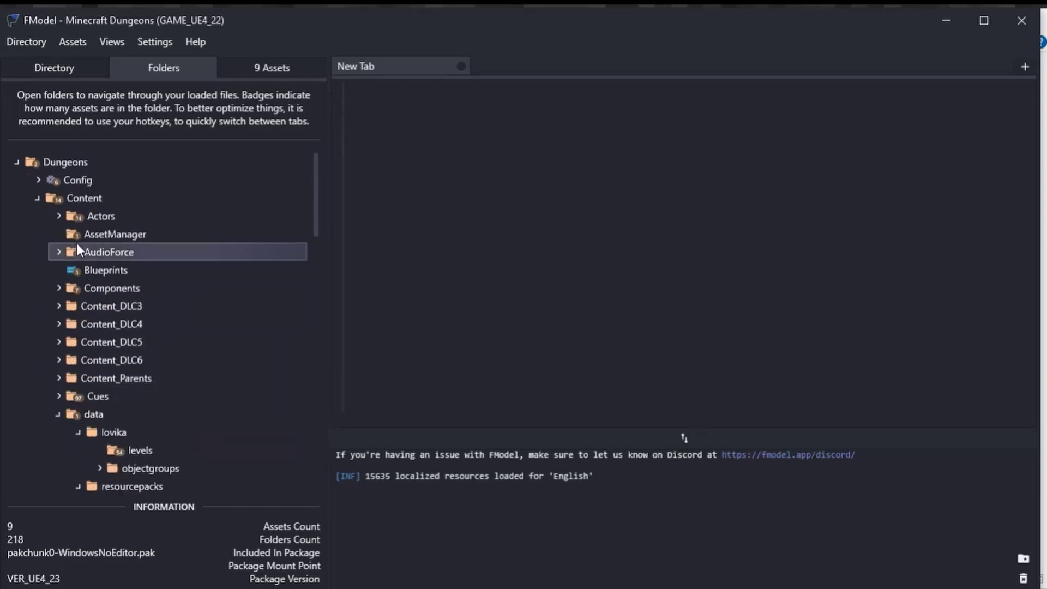
click(58, 217)
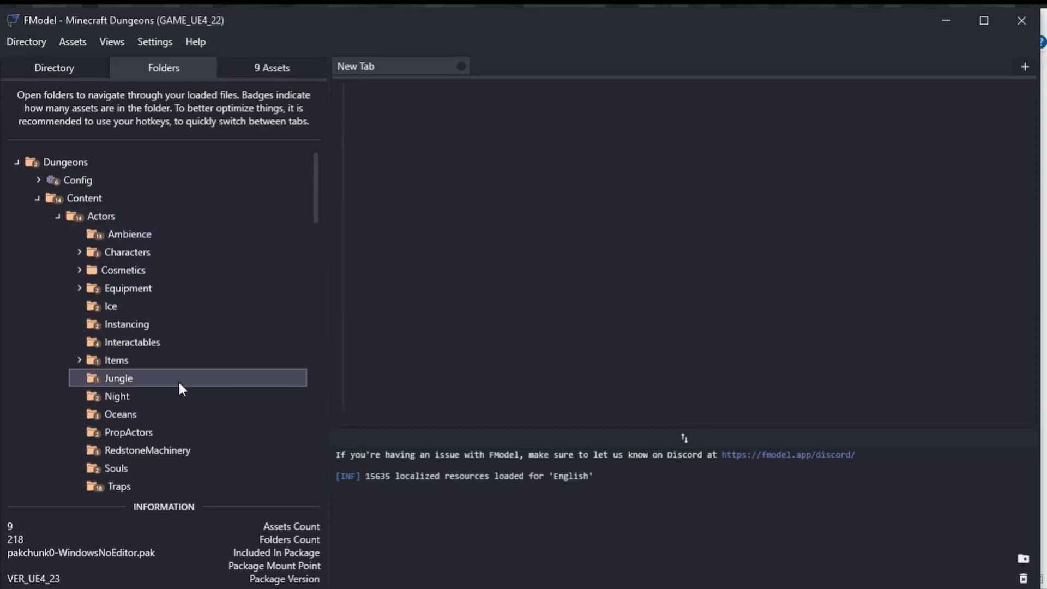
click(154, 252)
click(143, 289)
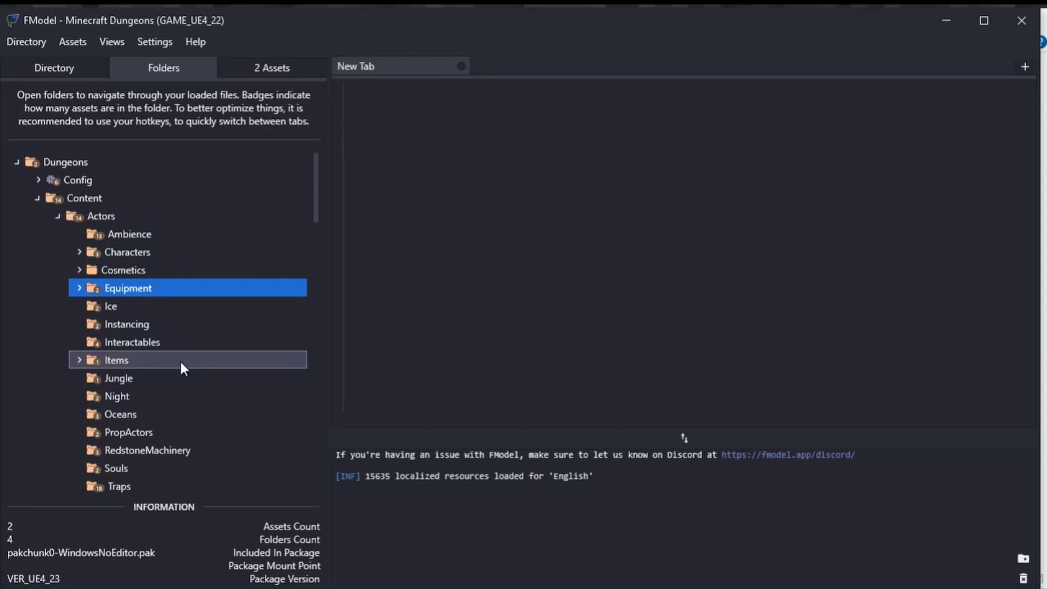
click(179, 360)
scroll(214, 391, down, 5)
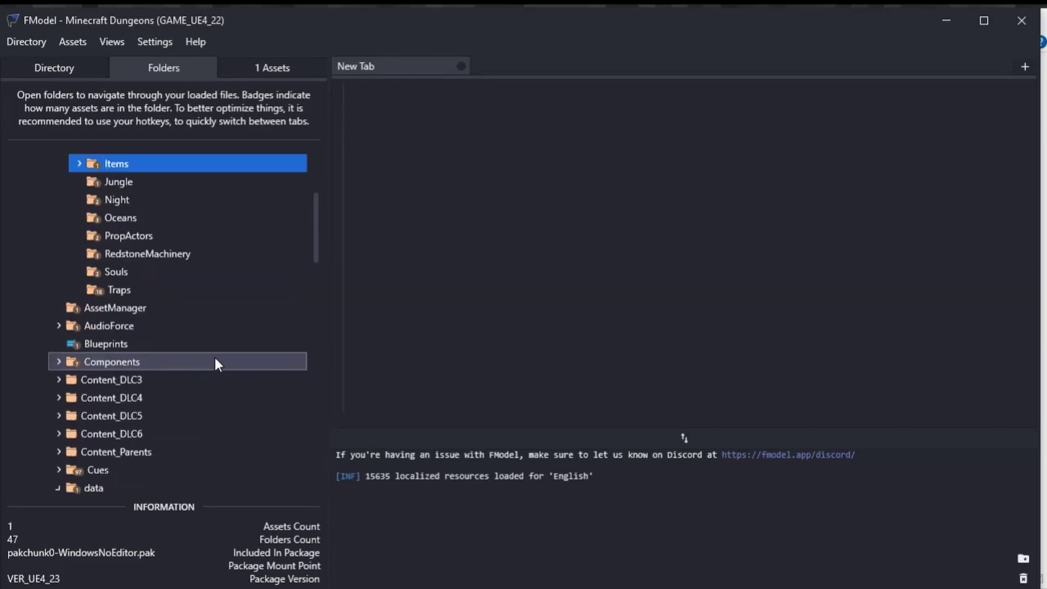
Examine the Content_DLC3 to Content_DLC6 folders, looking through Content_DLC3's Decor prefabs and expanding its Actors folder.
click(148, 397)
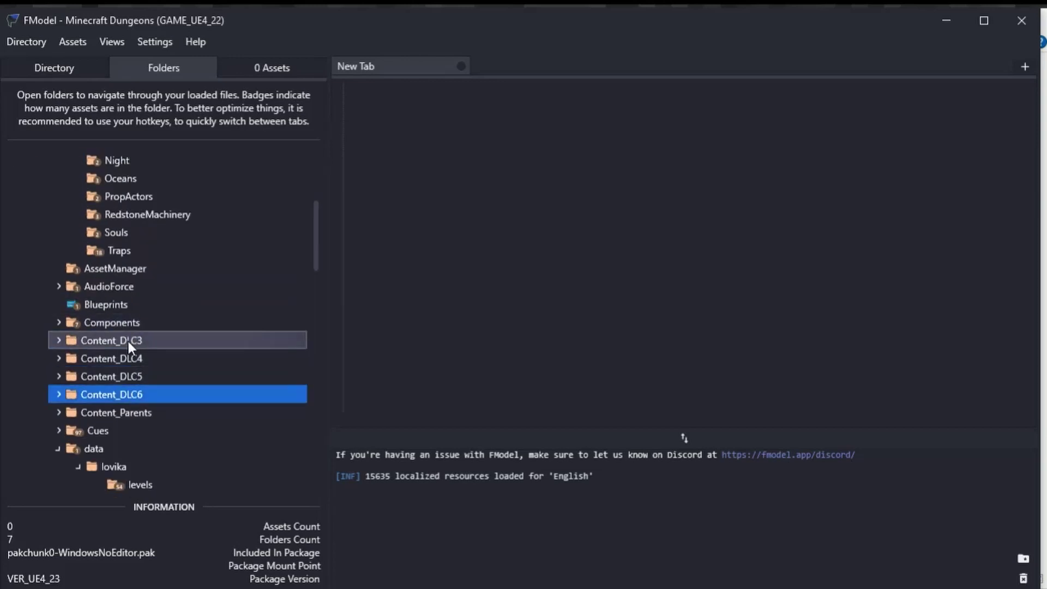
click(129, 341)
click(149, 391)
click(139, 341)
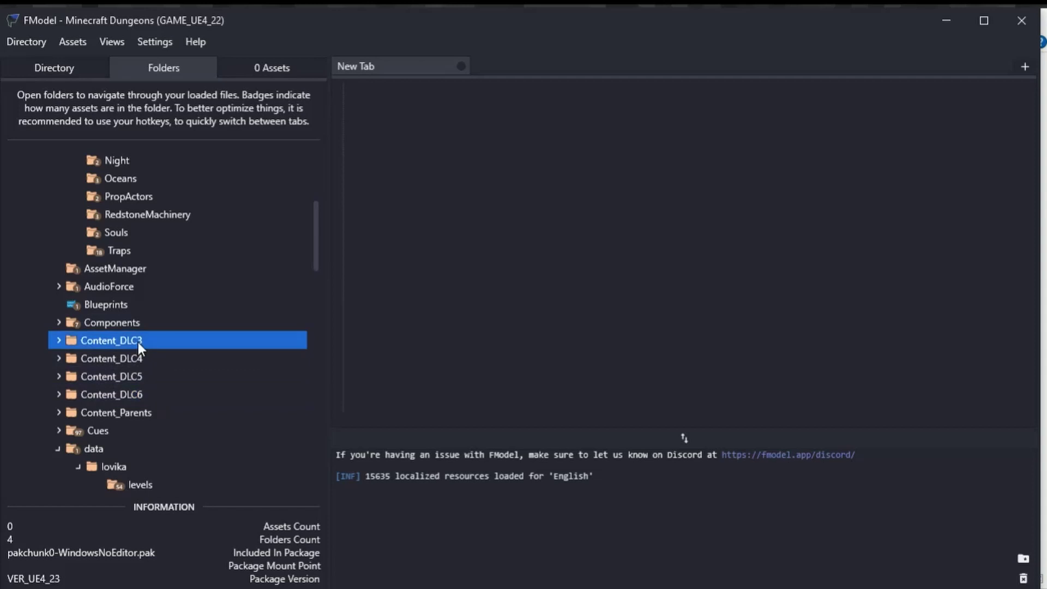
click(59, 341)
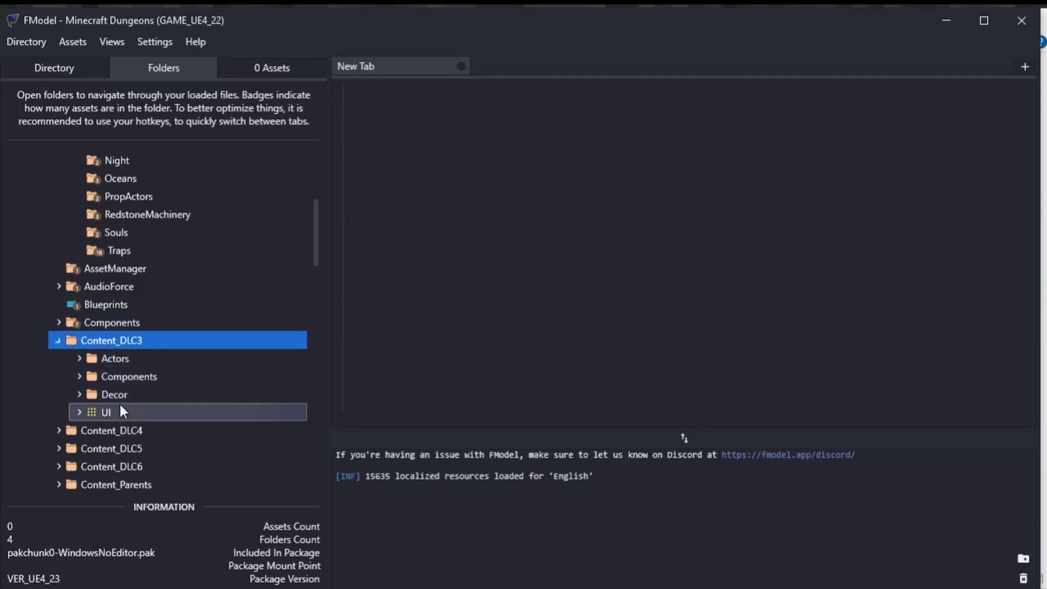
click(77, 396)
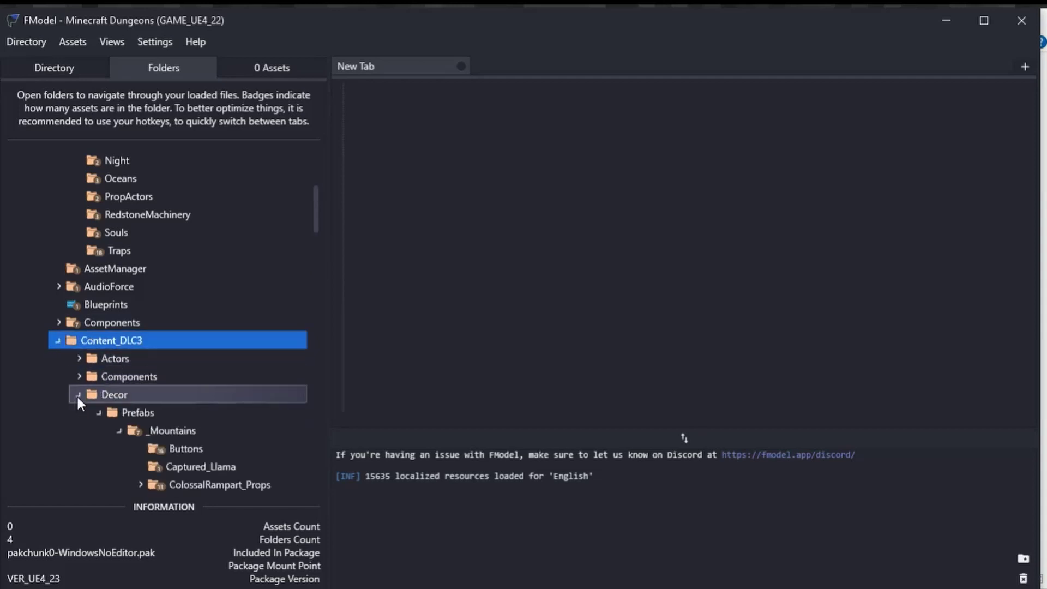
scroll(244, 403, down, 3)
scroll(245, 404, down, 3)
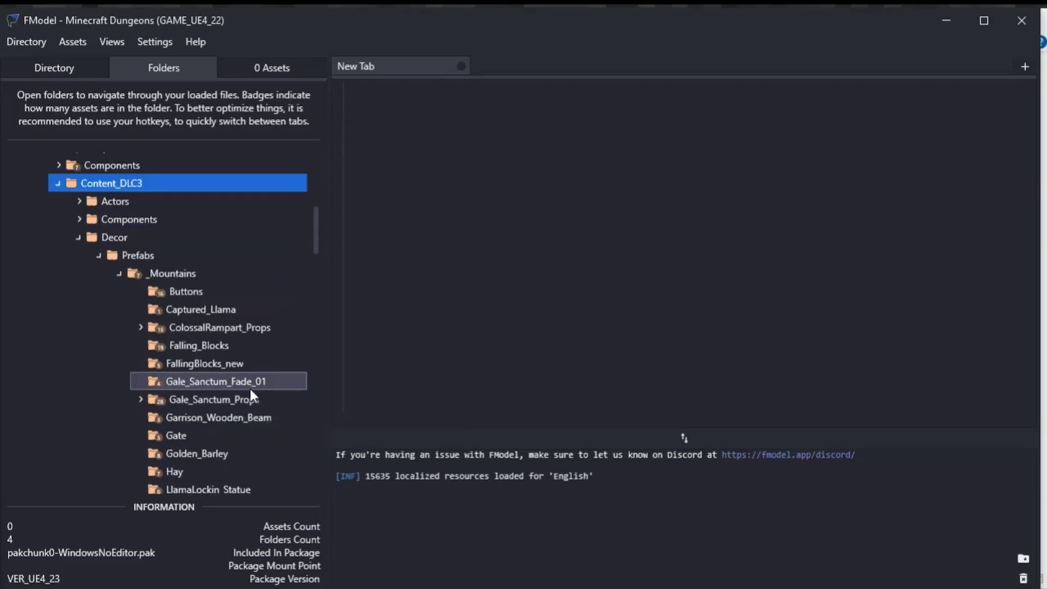
scroll(249, 387, up, 3)
click(78, 316)
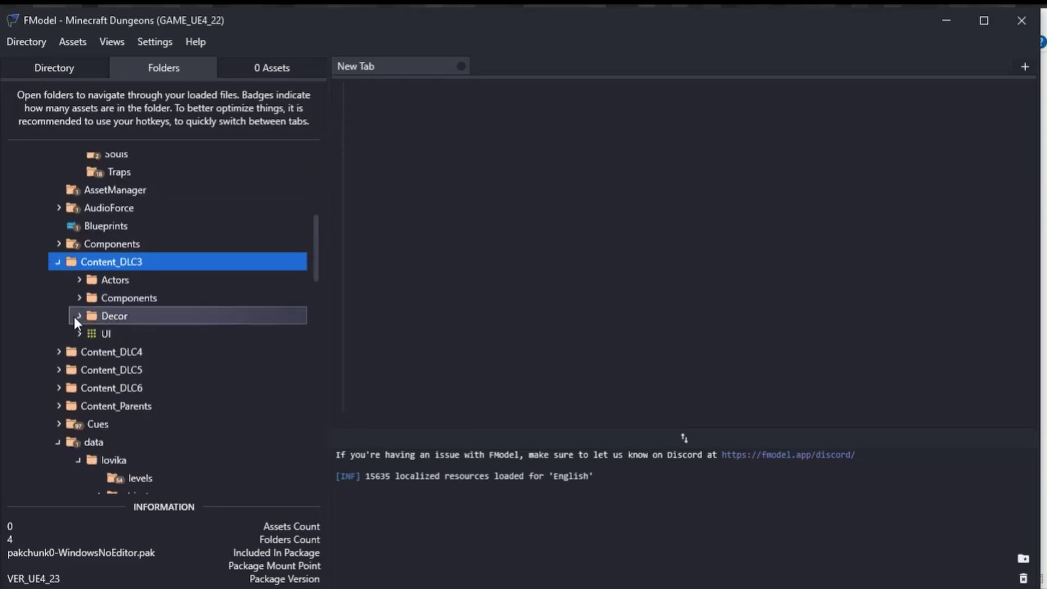
click(79, 280)
Expand Items and Characters/Enemies under Content/Actors and look over the enemy folders.
scroll(163, 283, up, 6)
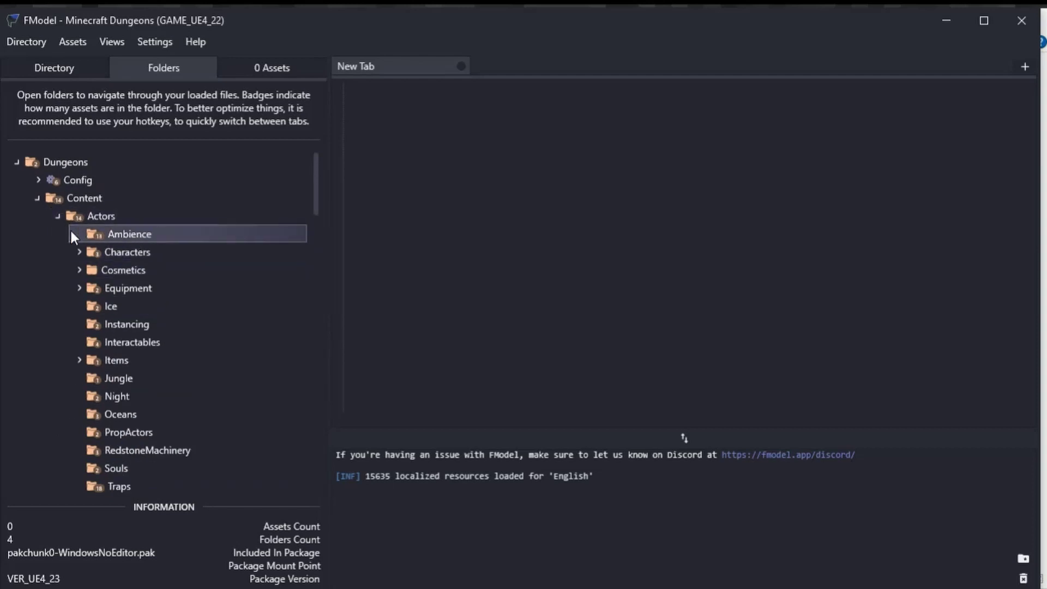
scroll(227, 310, down, 2)
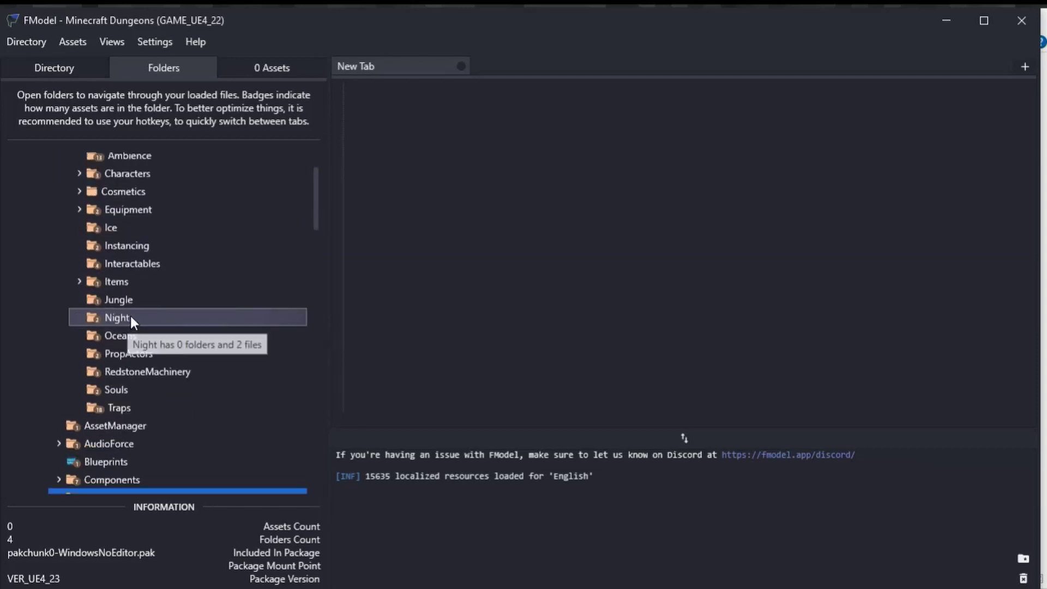
scroll(139, 322, up, 1)
click(78, 321)
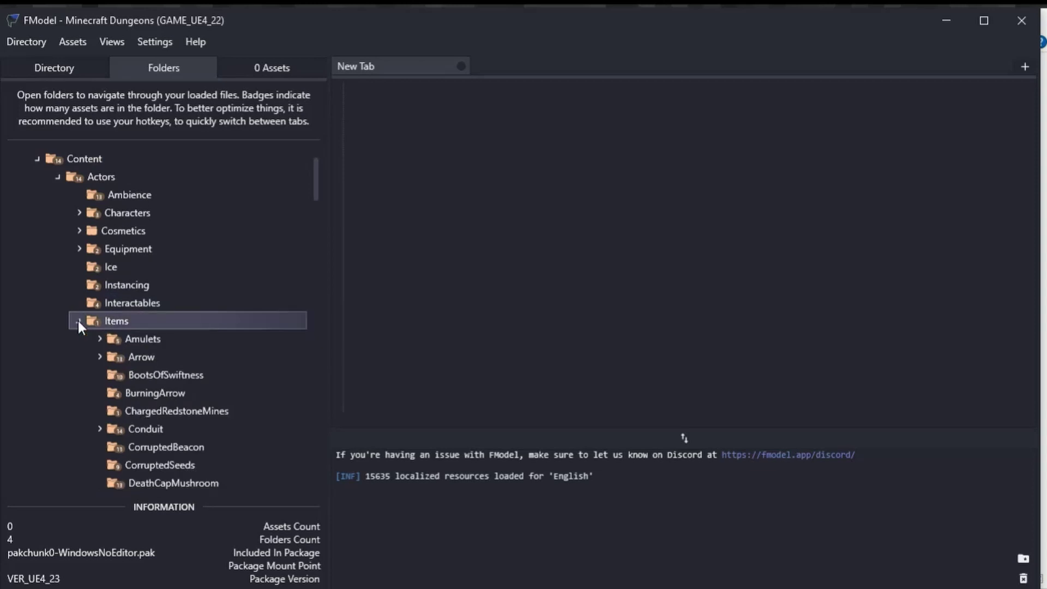
click(79, 212)
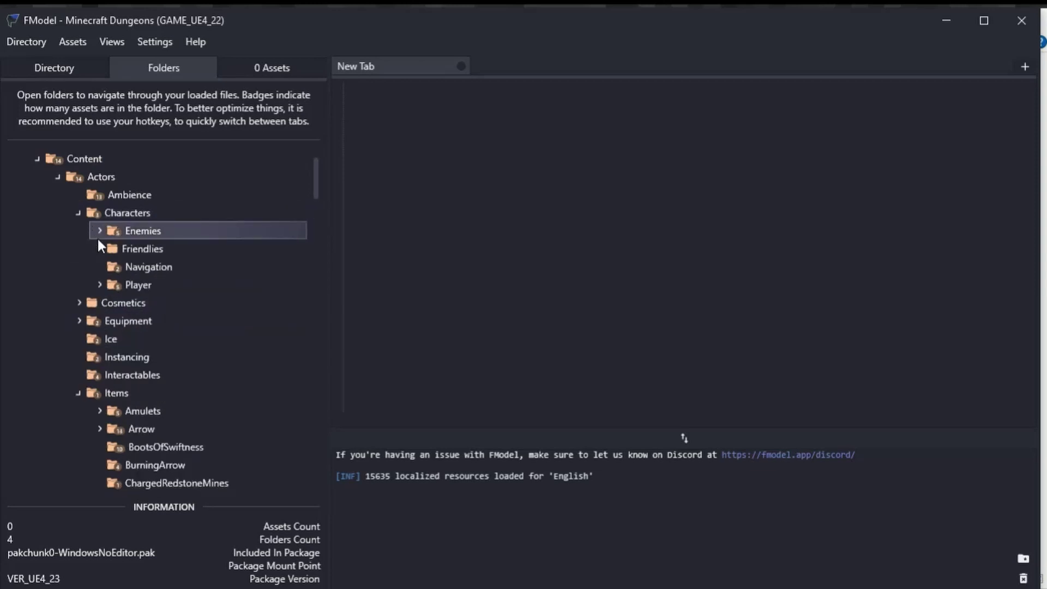
click(98, 232)
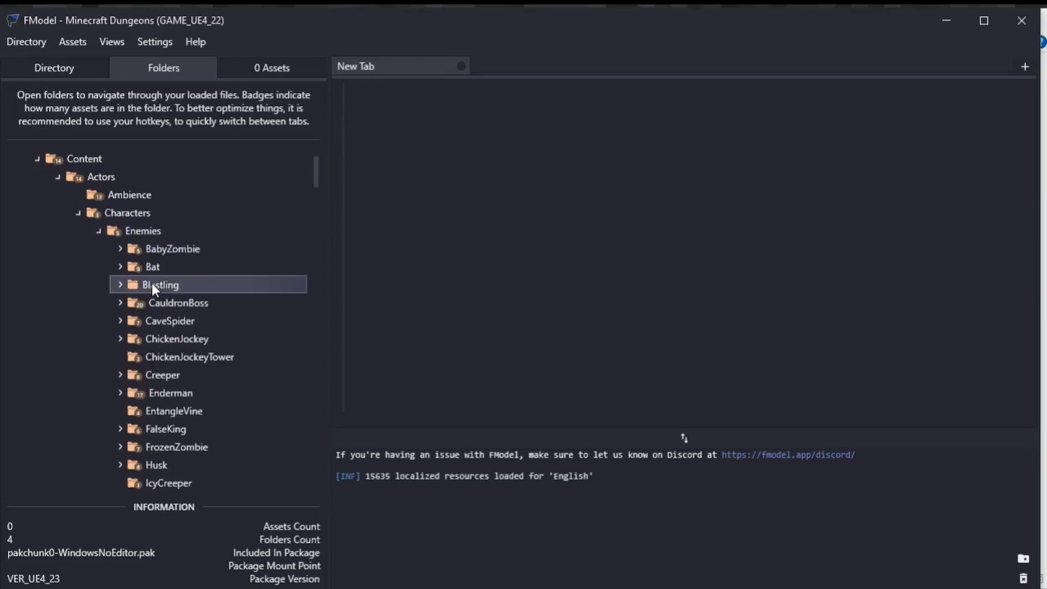
scroll(261, 338, down, 3)
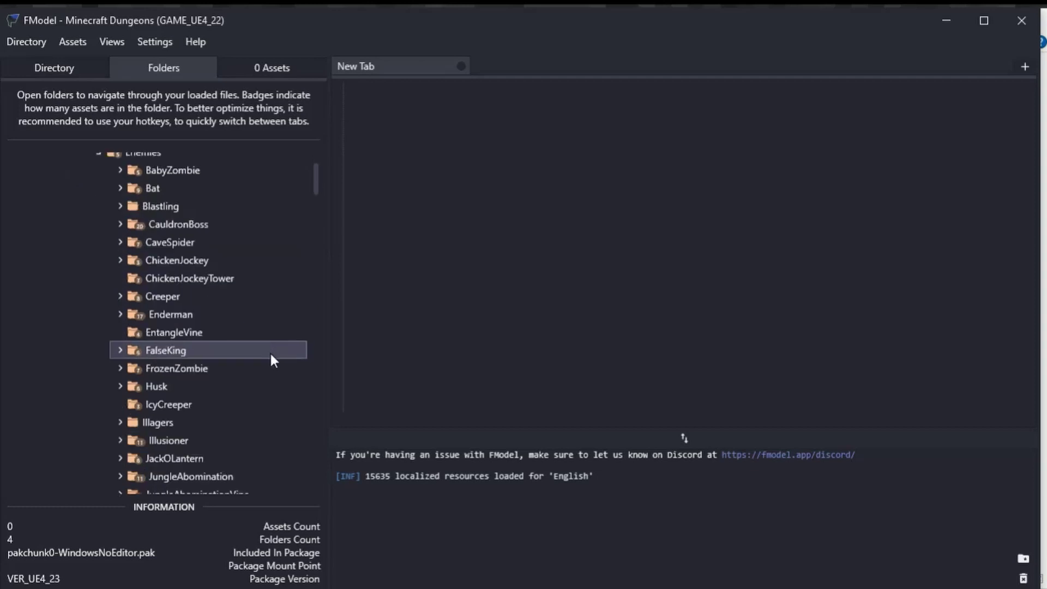
scroll(270, 355, down, 3)
scroll(271, 355, up, 3)
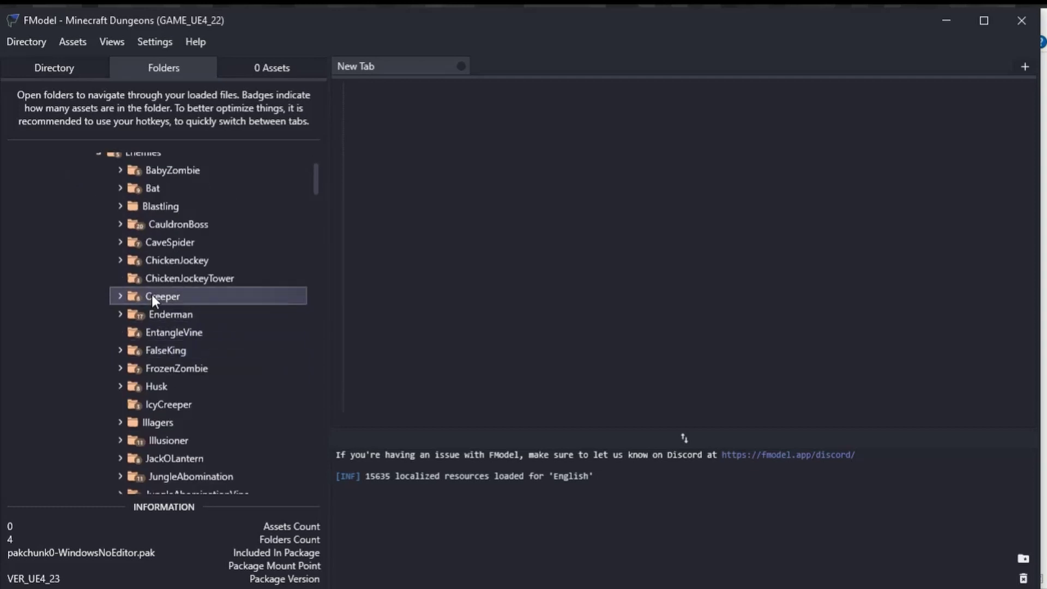
Expand the Creeper folder under Enemies and list its assets.
click(120, 296)
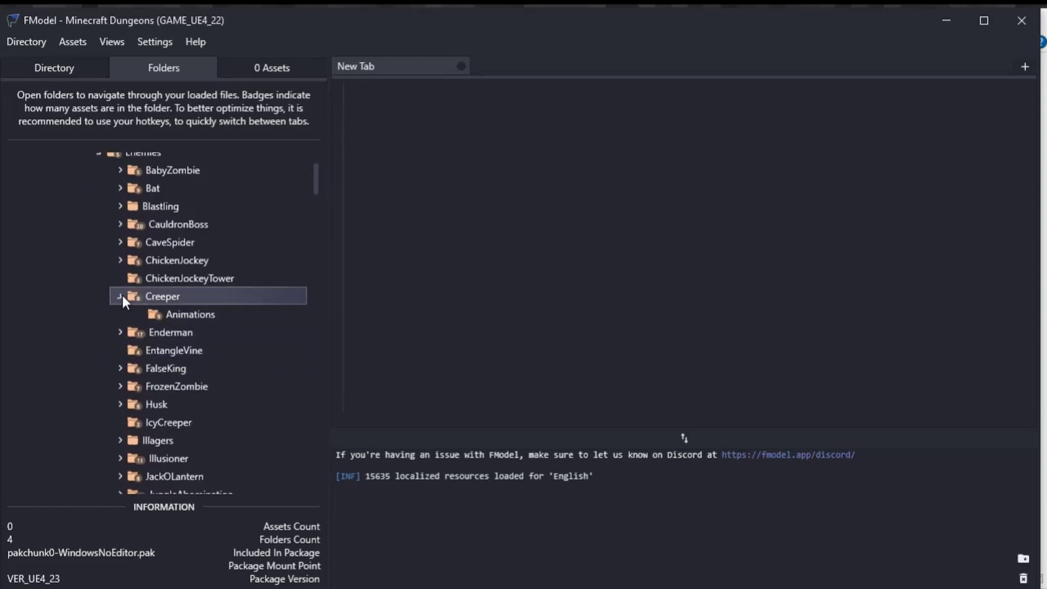
click(173, 295)
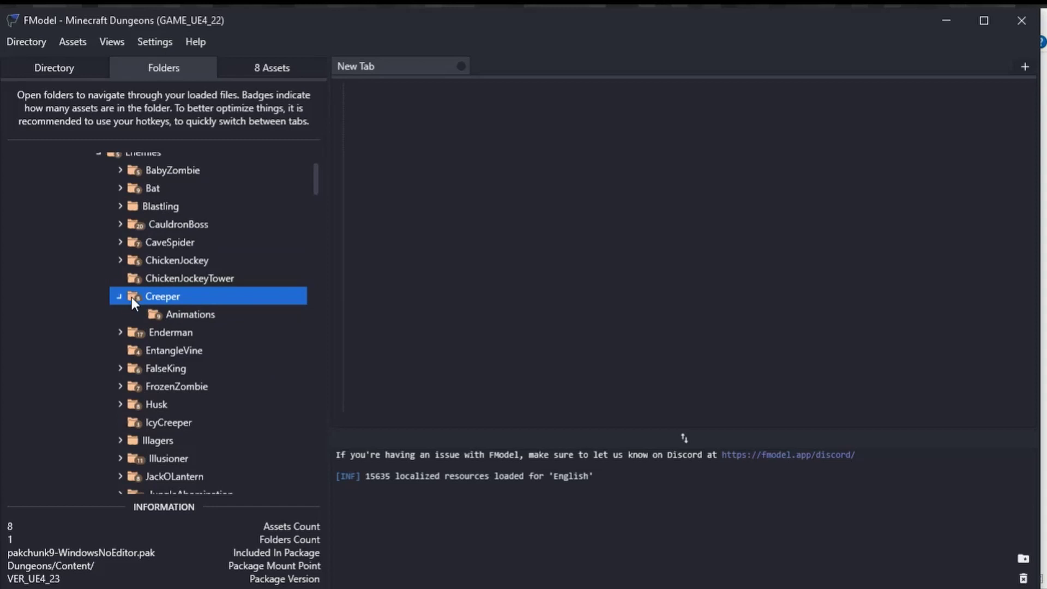
click(178, 280)
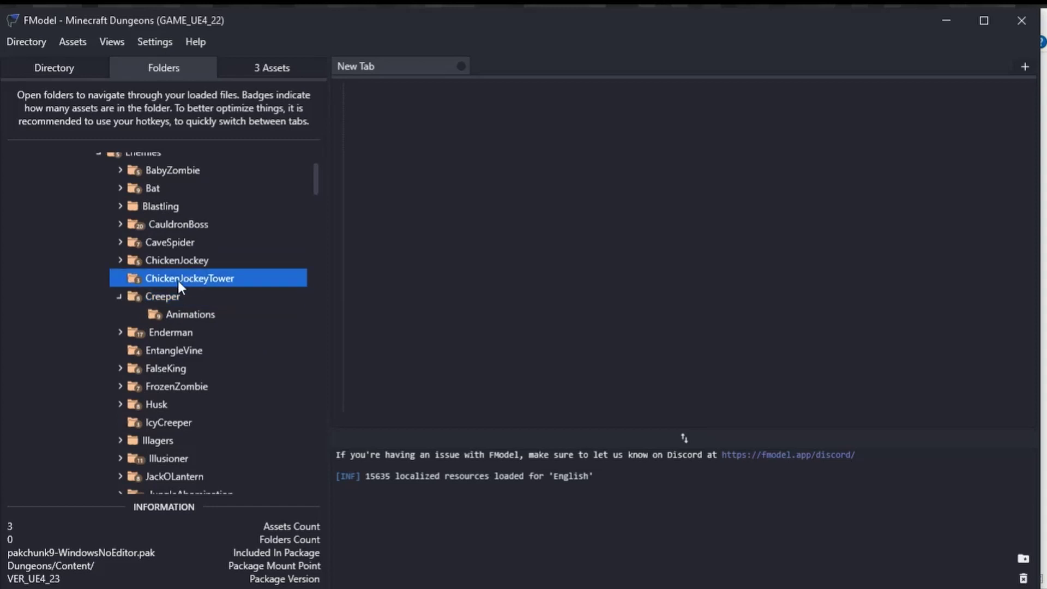
click(150, 295)
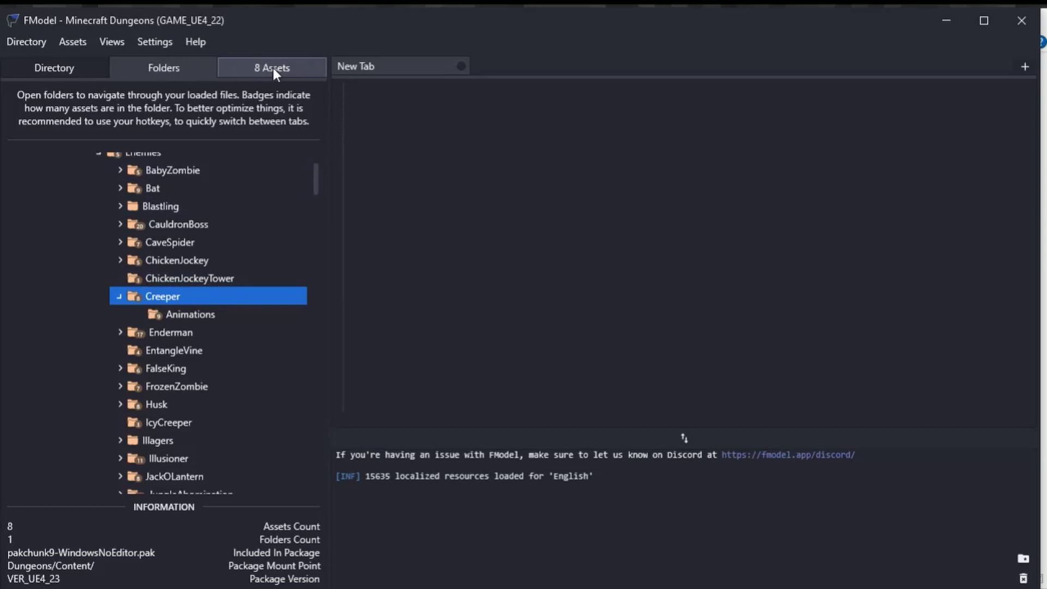
click(257, 68)
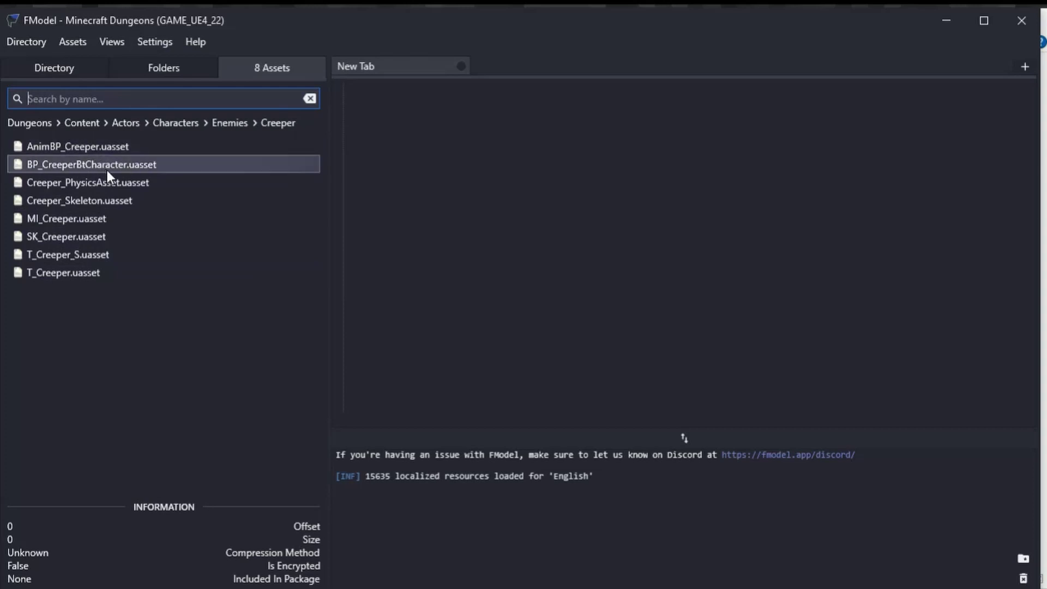
Check the Creeper physics, skeleton and material assets, view the contents of SK_Creeper.uasset, and close its view.
click(112, 183)
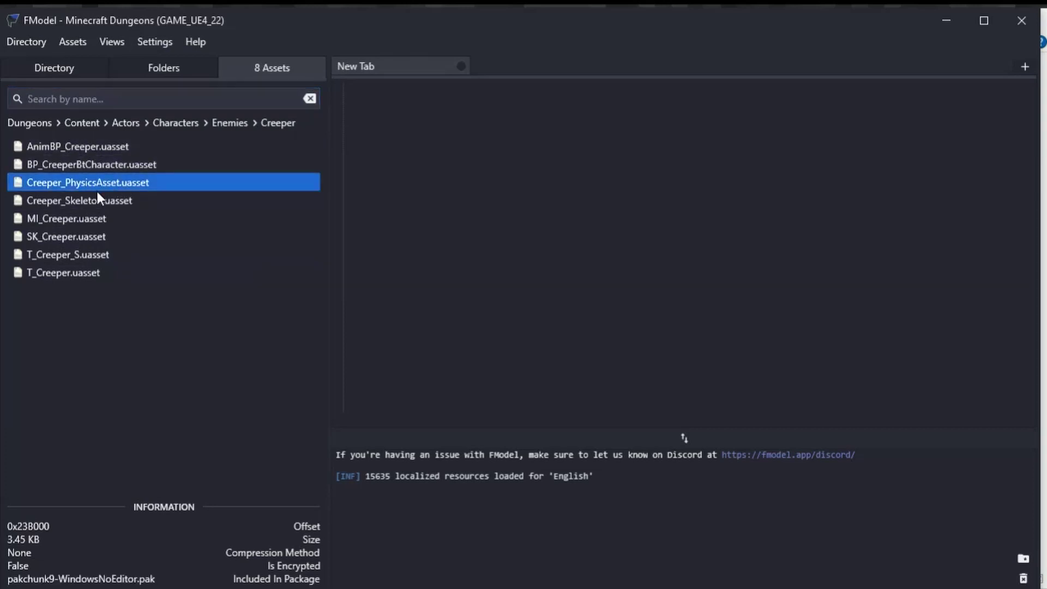
click(126, 202)
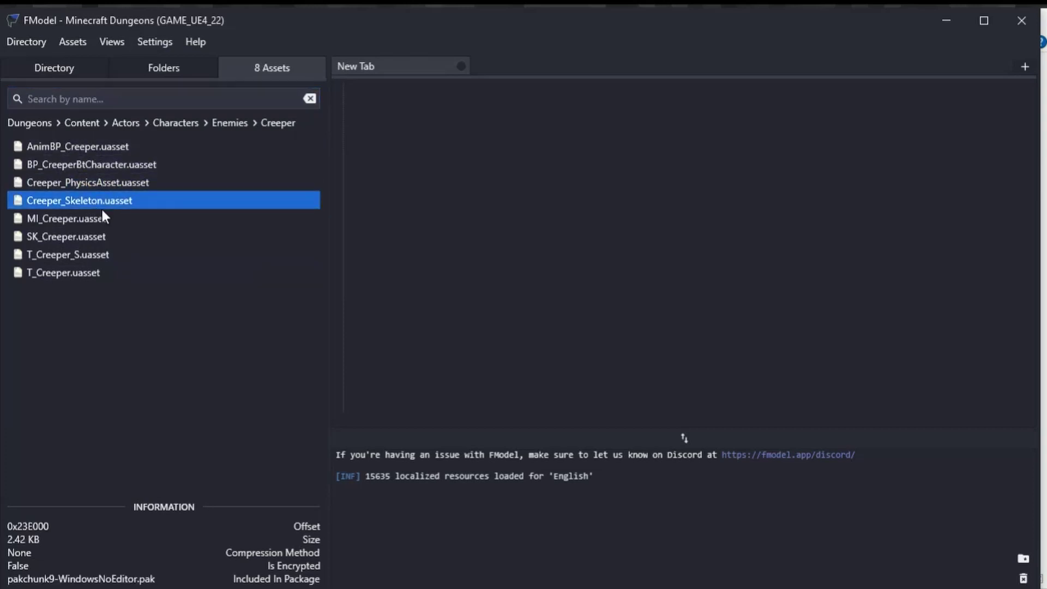
click(76, 219)
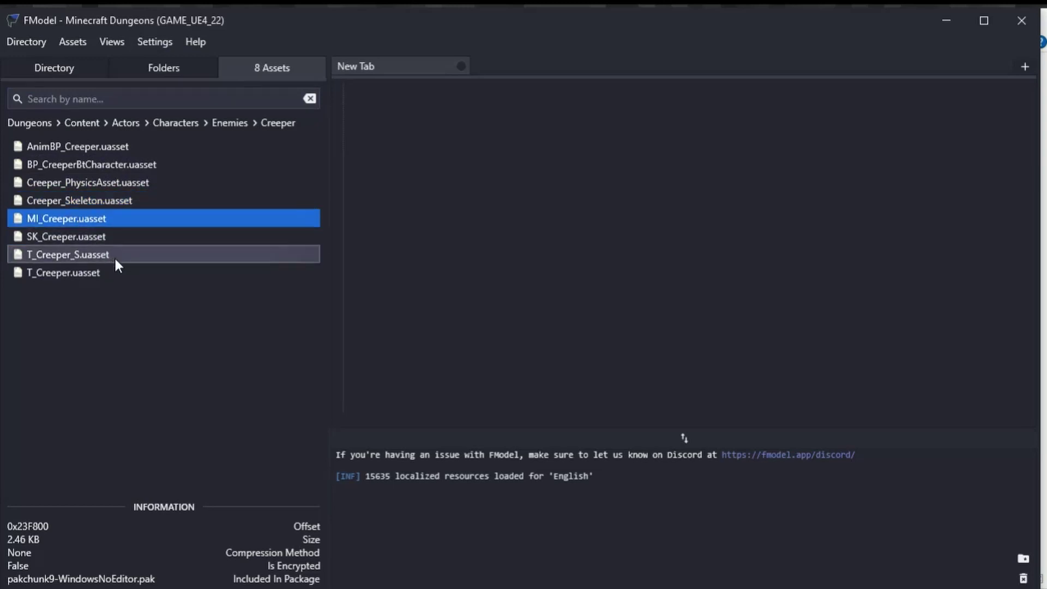
double_click(71, 238)
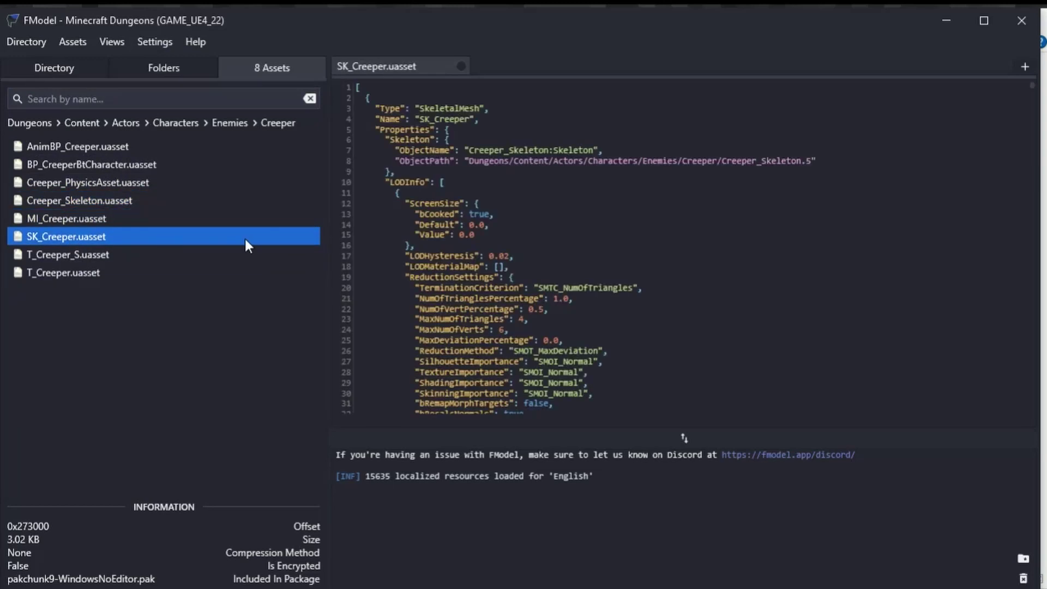
click(462, 66)
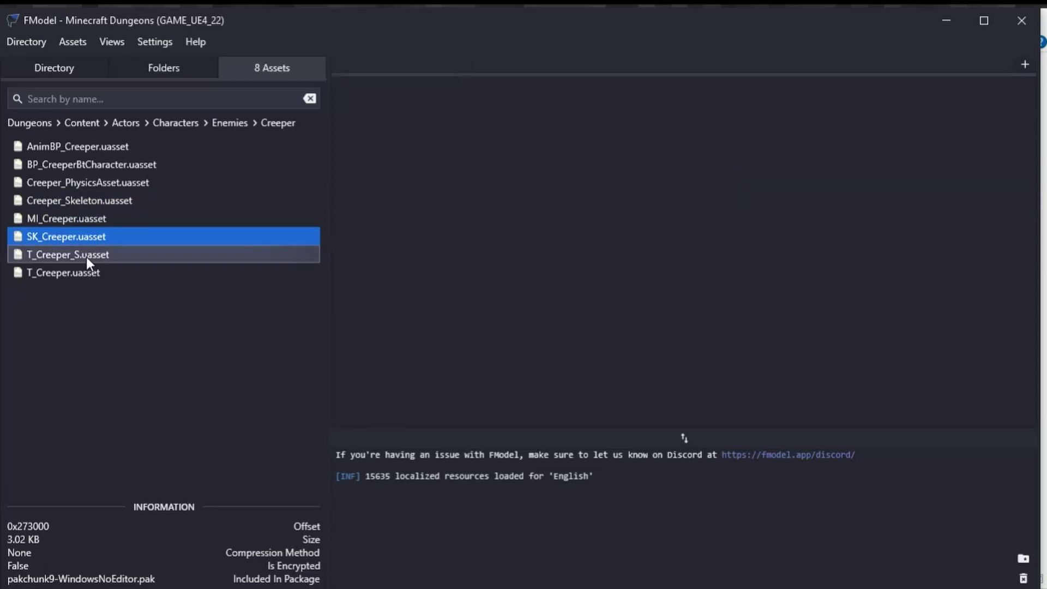
Open T_Creeper.uasset and examine its properties and texture preview.
click(64, 275)
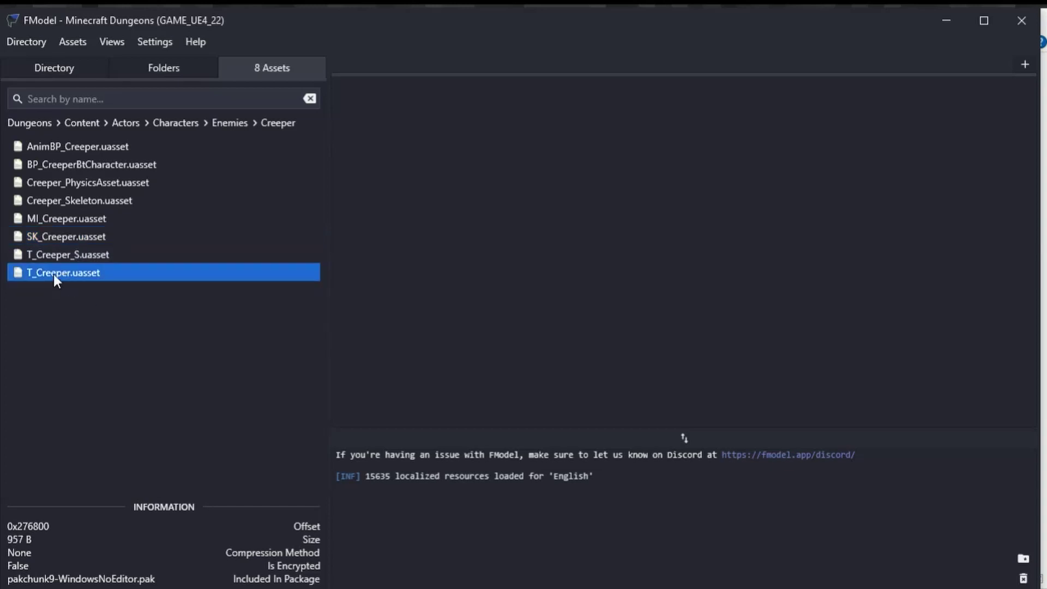
double_click(86, 272)
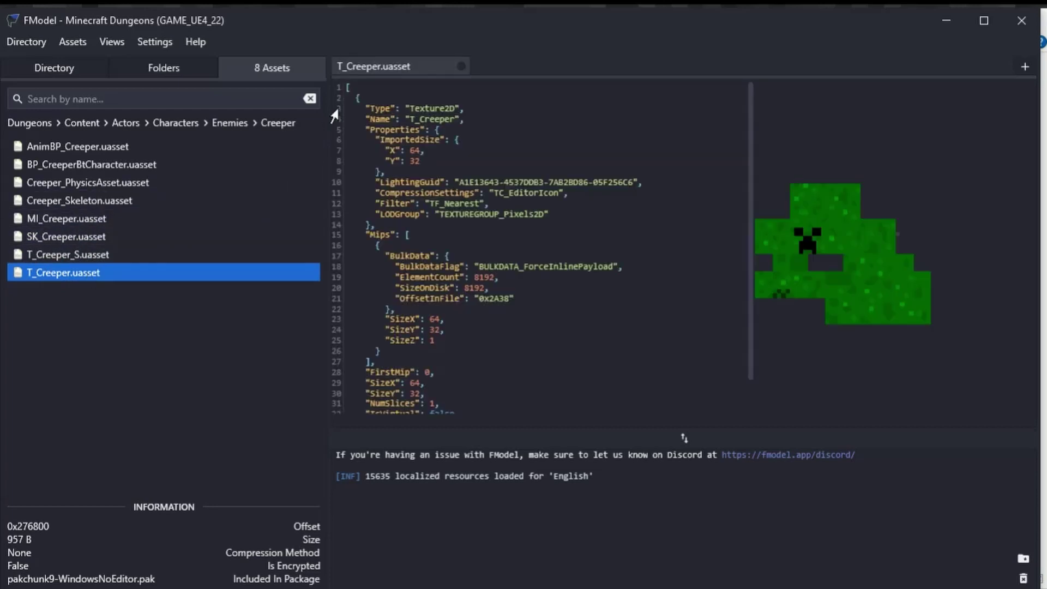
scroll(425, 158, down, 2)
scroll(718, 186, up, 2)
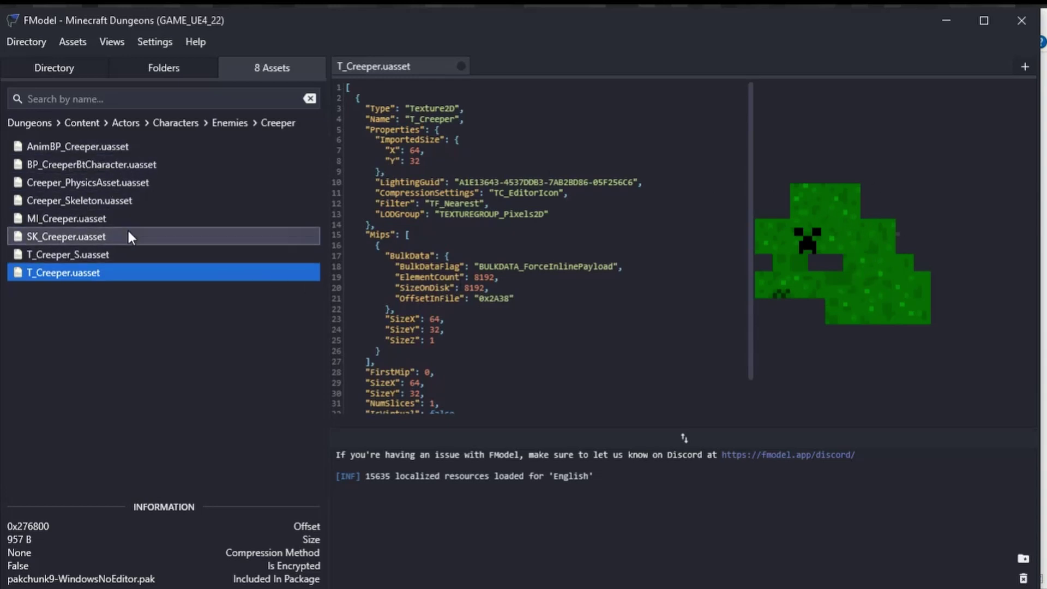
Look through the other Creeper assets, viewing the data of SK_Creeper.uasset and Creeper_Skeleton.uasset.
click(122, 255)
click(116, 238)
click(120, 214)
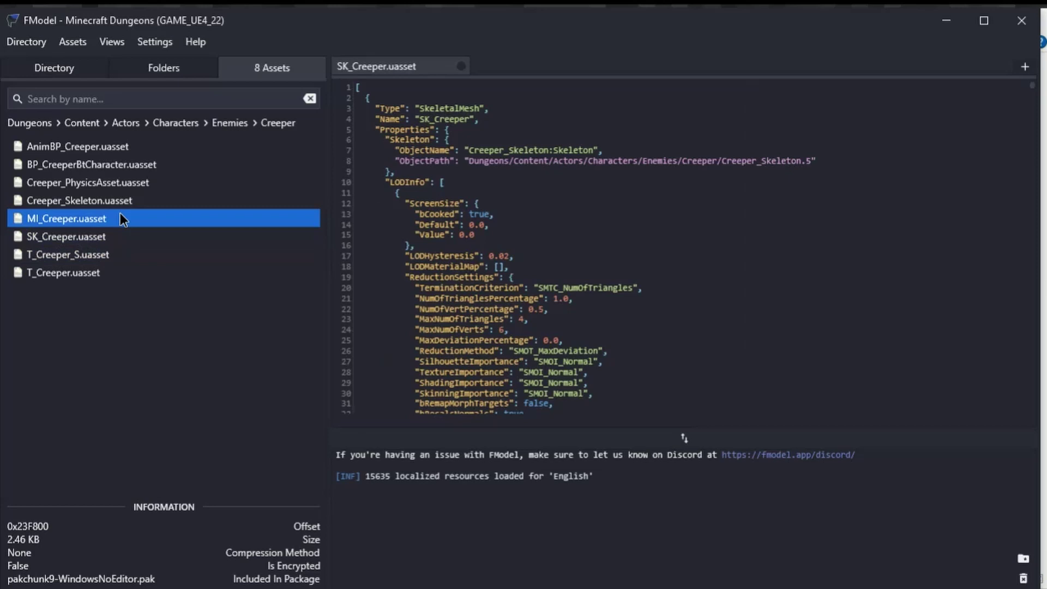
click(129, 185)
click(117, 202)
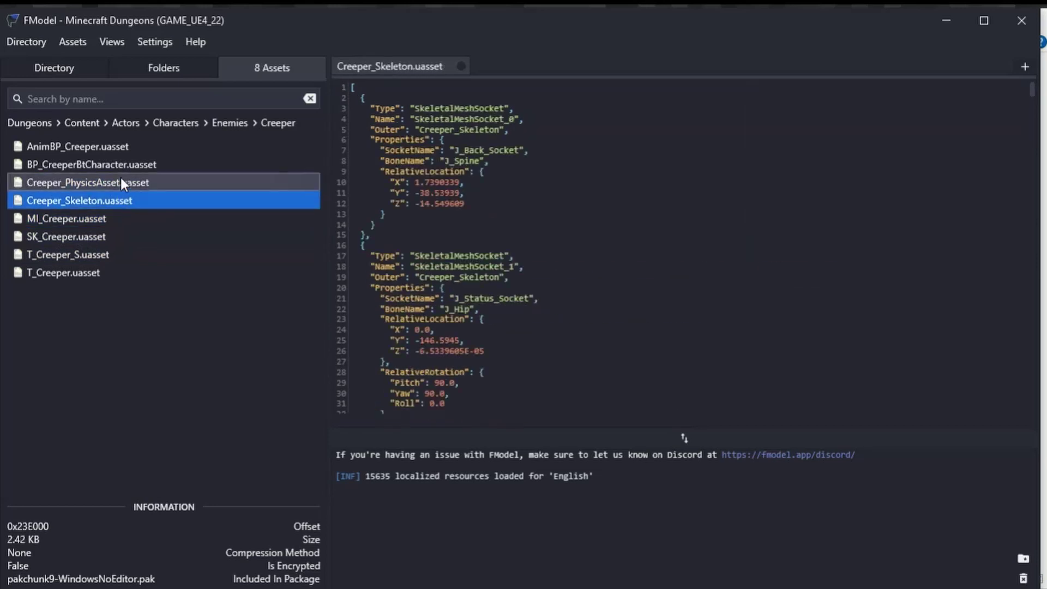
Review the export, save and copy options for BP_CreeperBtCharacter.uasset without choosing one, and reopen T_Creeper.uasset.
right_click(120, 159)
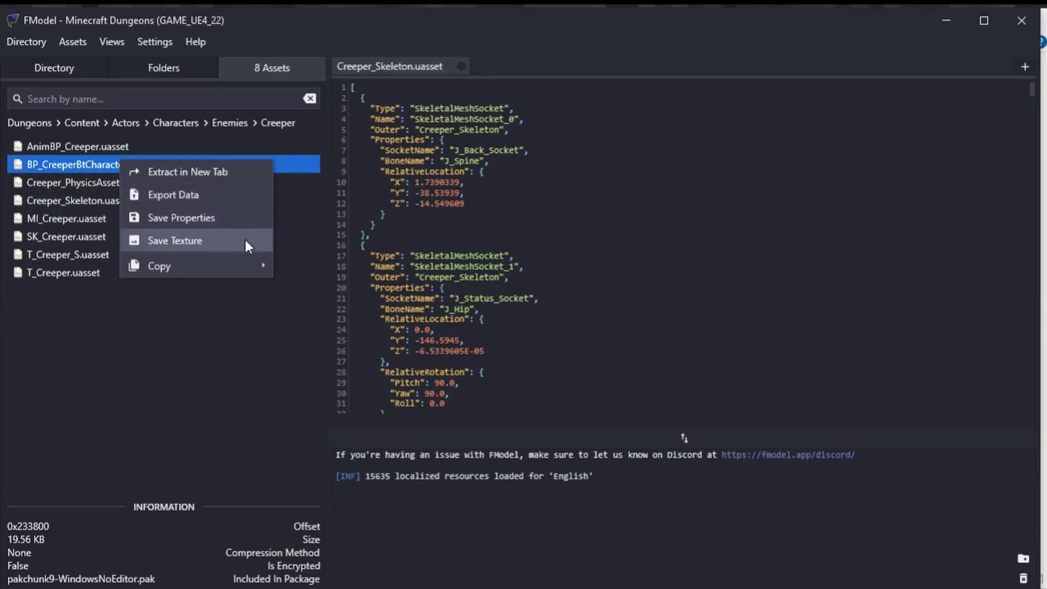
mouse_move(245, 268)
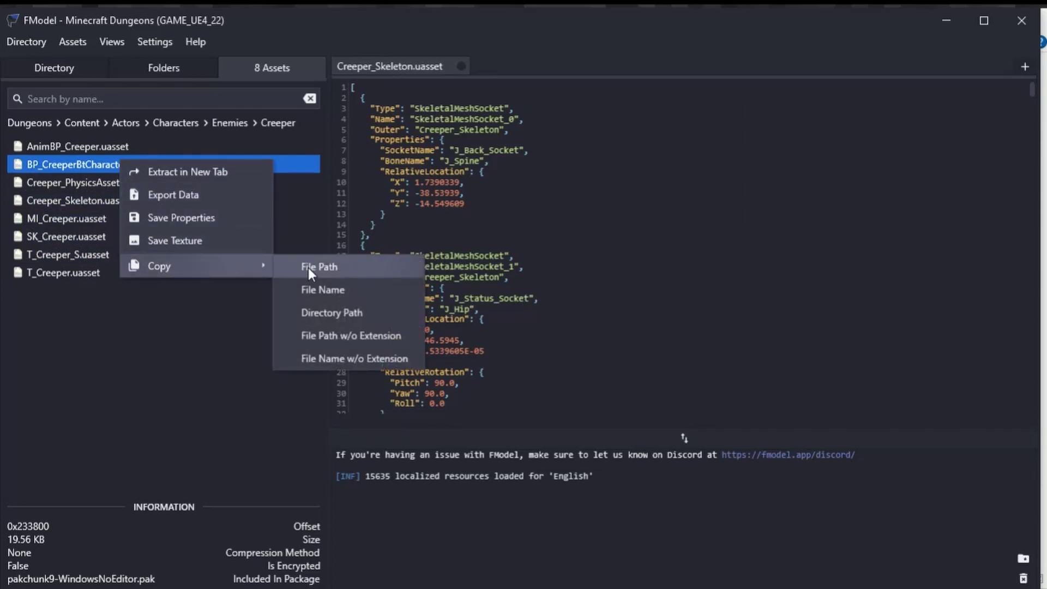
click(162, 378)
double_click(90, 273)
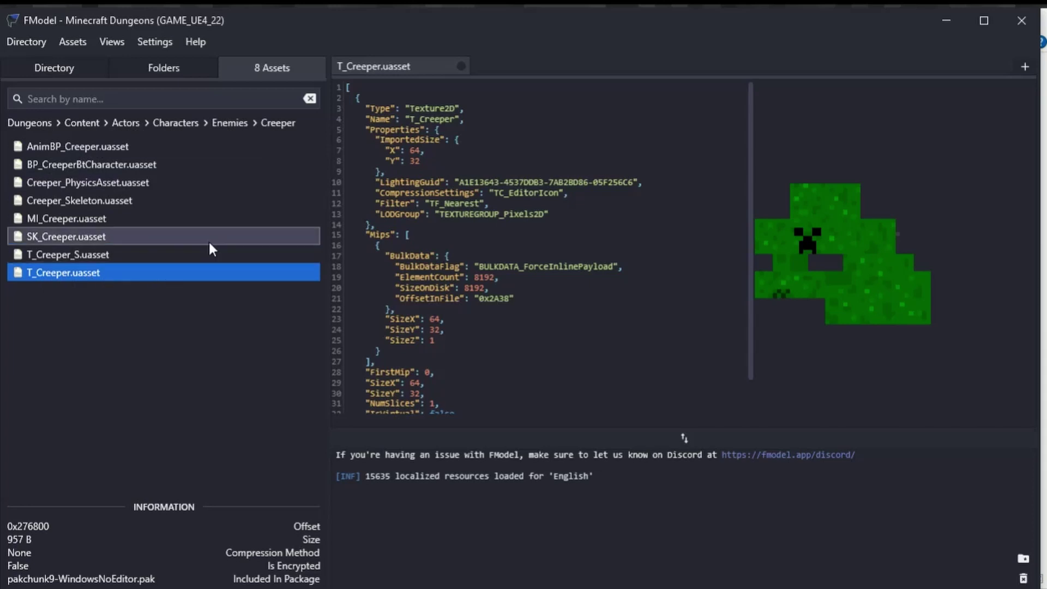
Return to the folder tree, collapse the Creeper folder, and look over the remaining Enemies, Characters and Items folders.
click(169, 66)
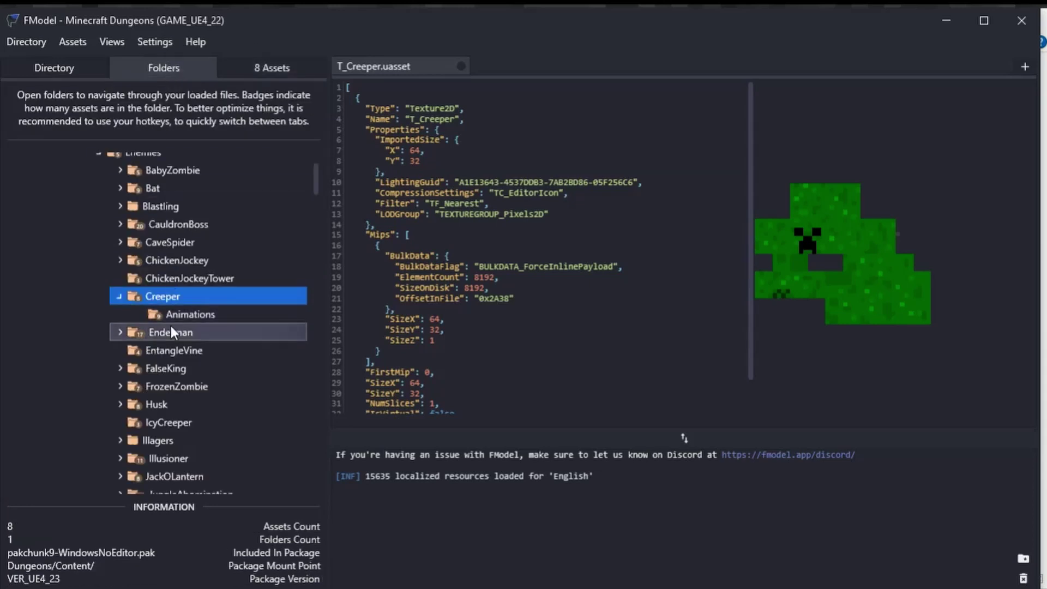
click(119, 298)
scroll(145, 369, down, 2)
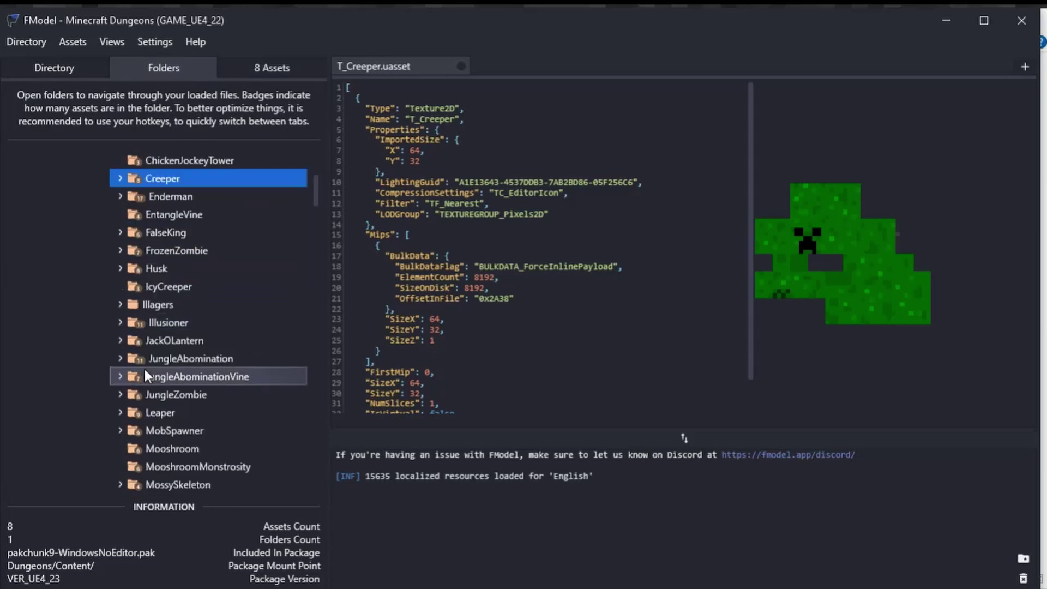
scroll(485, 249, down, 1)
scroll(486, 249, up, 1)
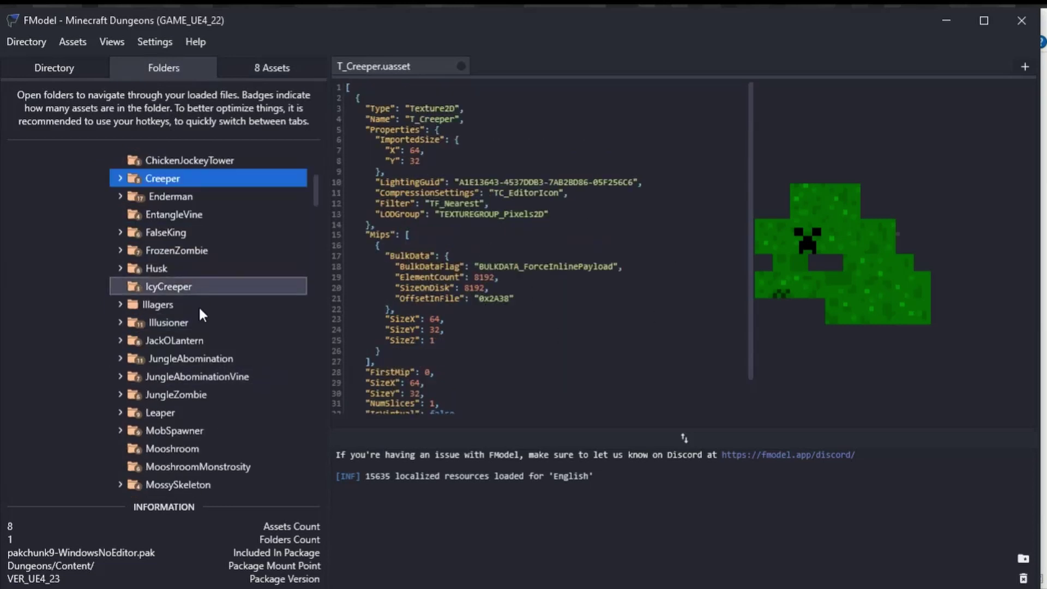
scroll(218, 349, down, 10)
scroll(194, 350, down, 3)
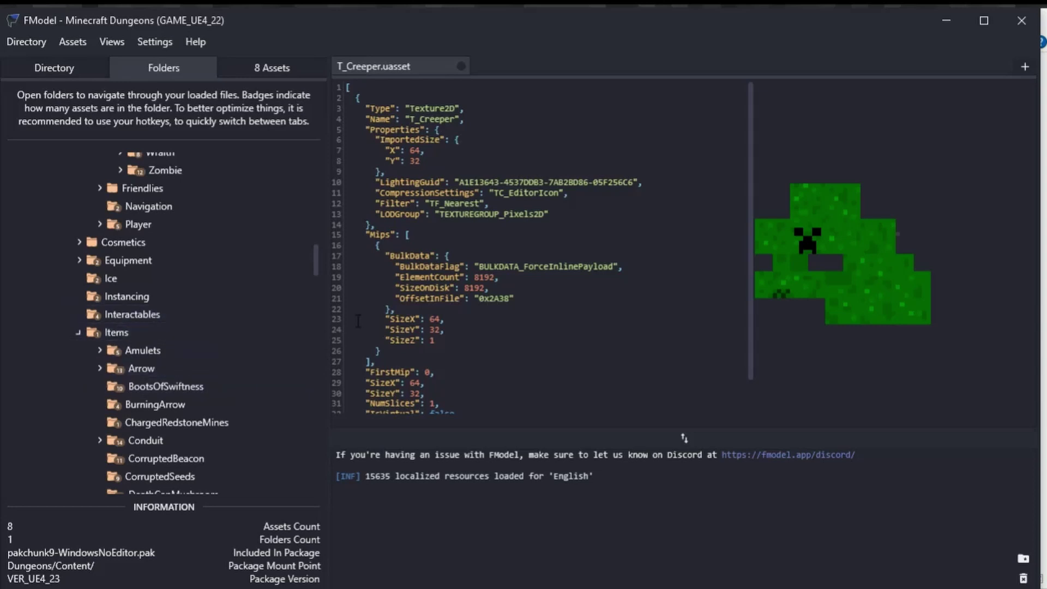
Collapse the Items, Enemies, Characters and Actors folders in the folder tree.
drag(345, 266, 579, 266)
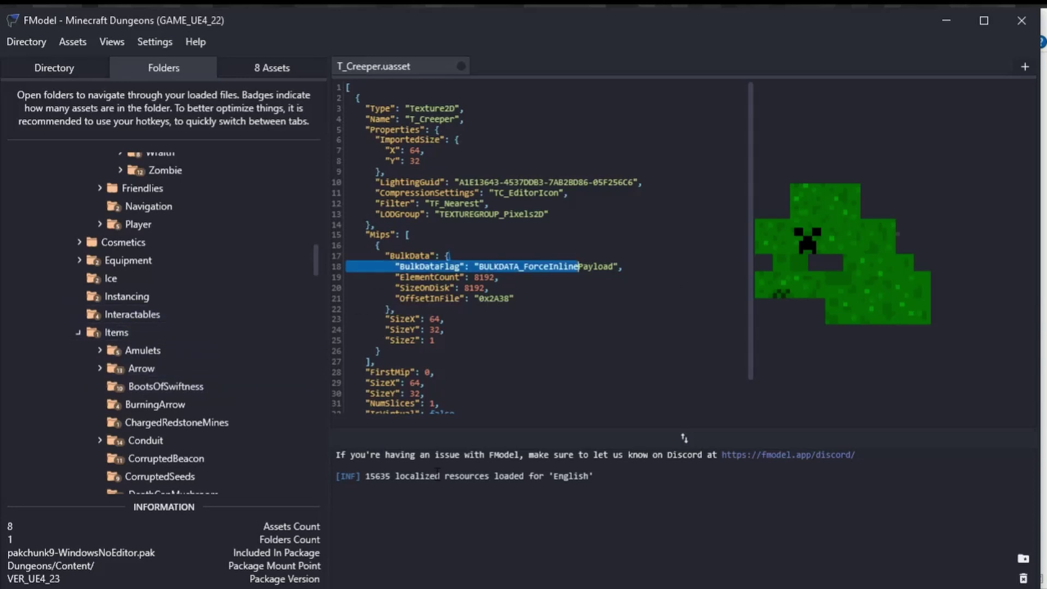
click(78, 333)
scroll(129, 354, down, 2)
scroll(146, 349, up, 10)
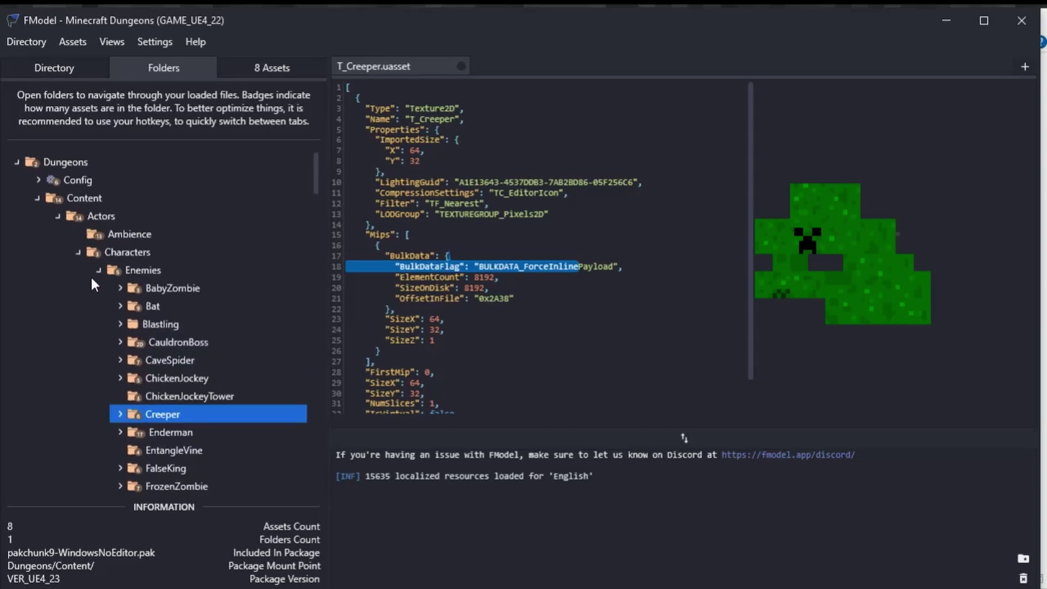
click(92, 275)
click(79, 251)
click(55, 216)
click(56, 216)
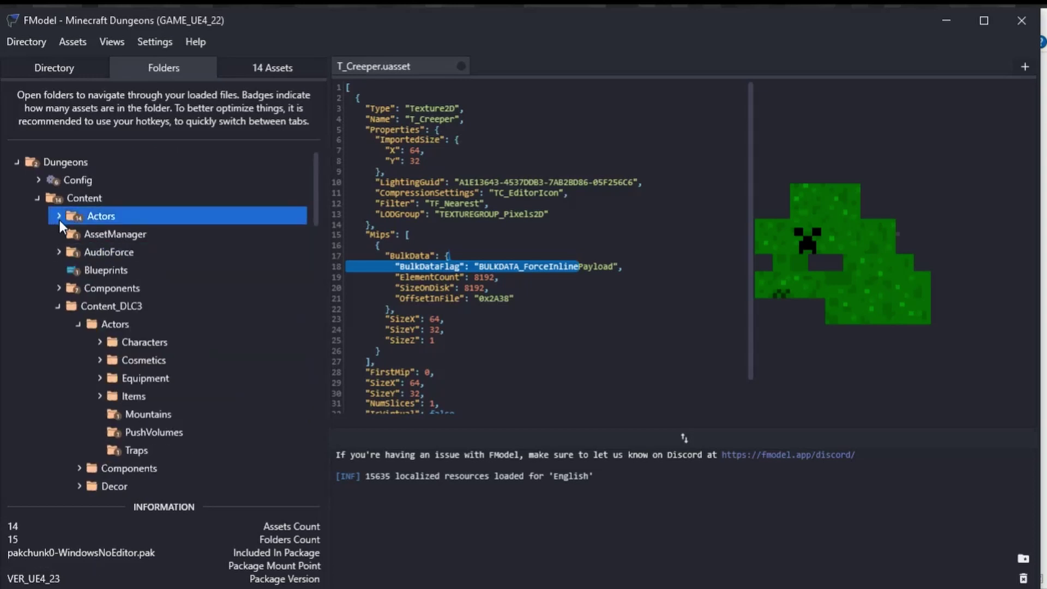
Collapse the Content_DLC3, data and Decor folders, and look over the remaining folders under Content.
click(54, 303)
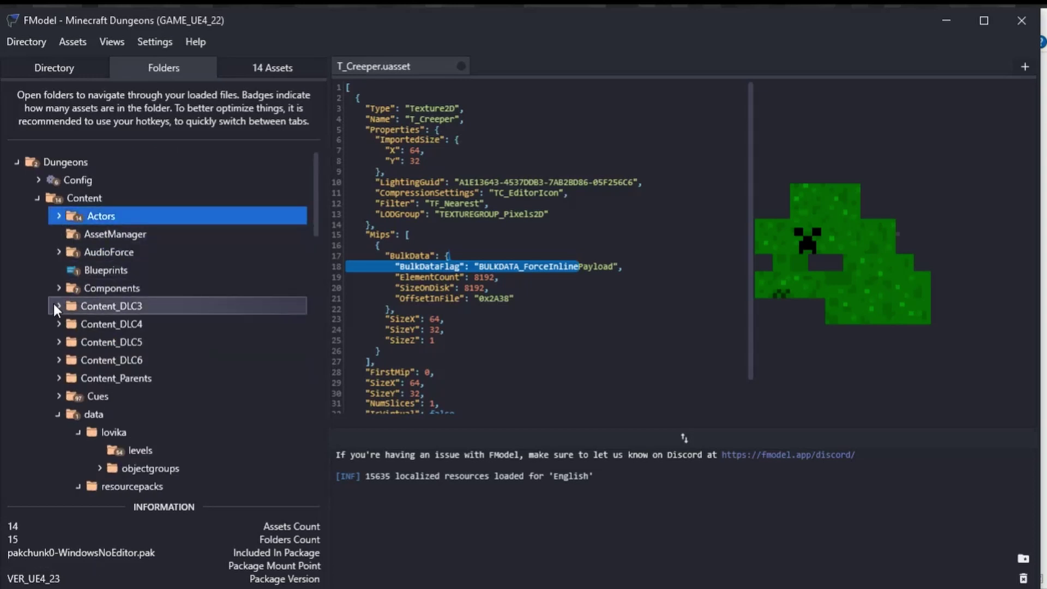
click(51, 401)
click(58, 412)
scroll(66, 379, down, 3)
click(59, 367)
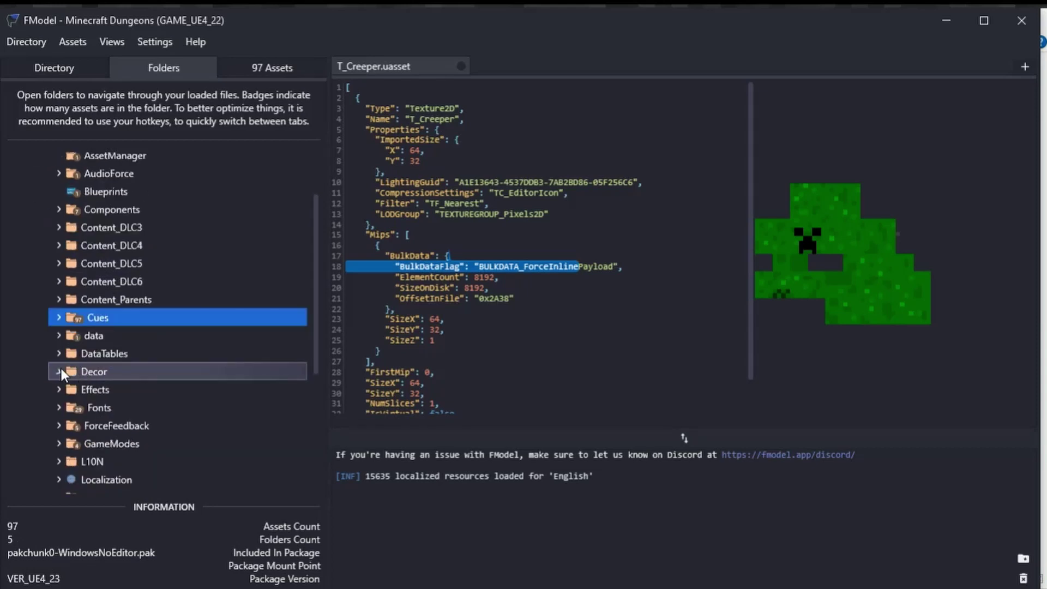
scroll(69, 365, down, 3)
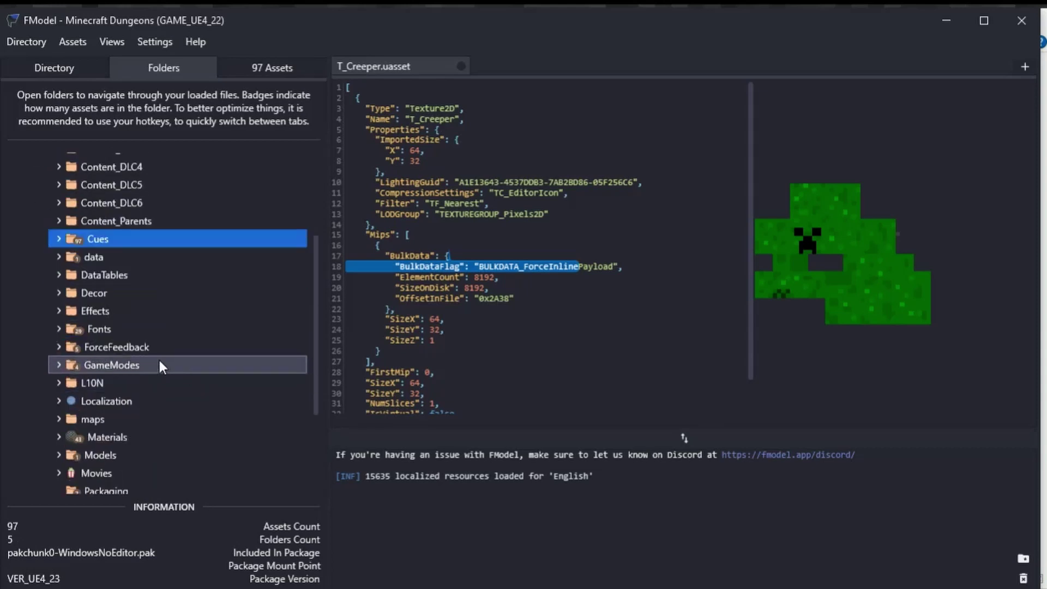
scroll(159, 364, down, 3)
Search all loaded assets for "SFX" and look through the matching files.
click(134, 43)
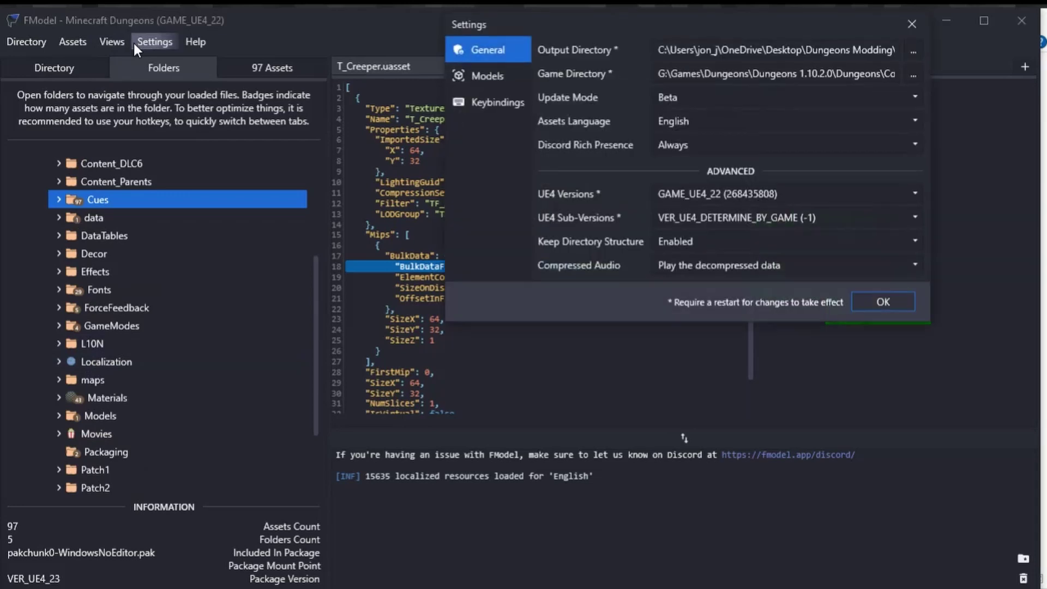
click(912, 24)
click(76, 44)
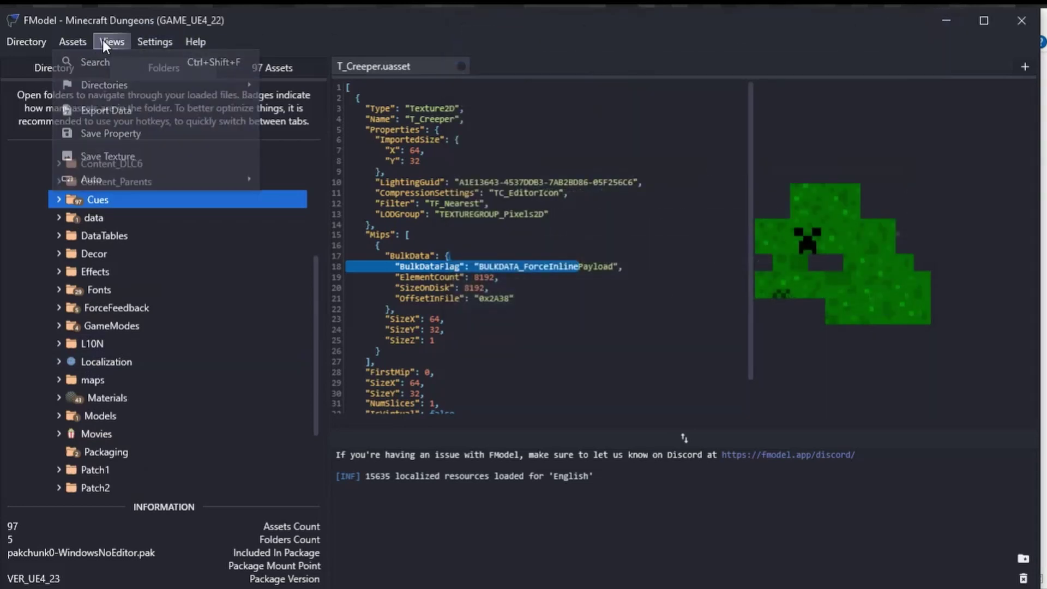
click(99, 63)
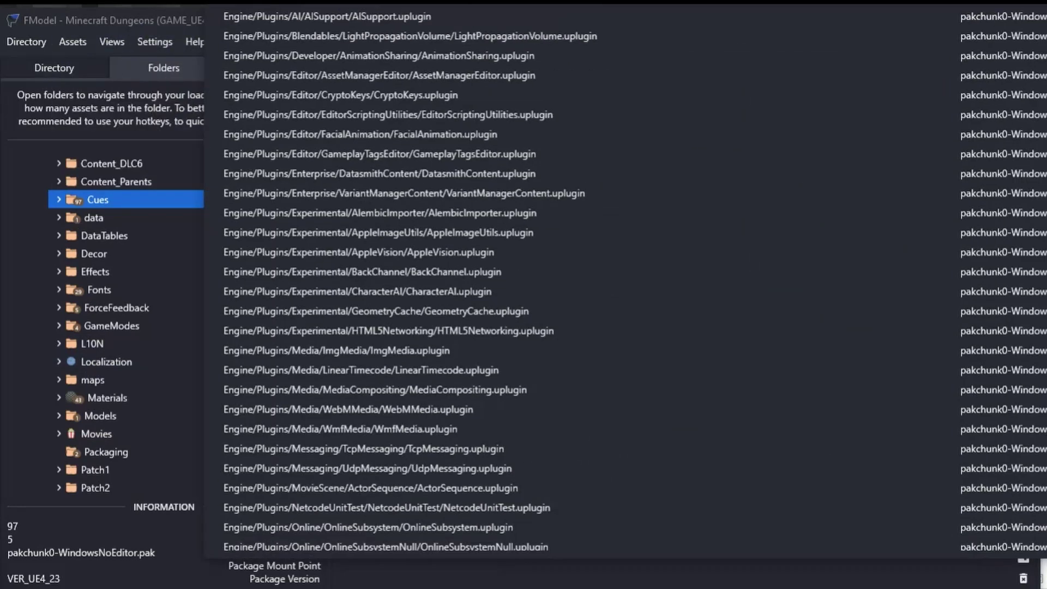
text(SFX)
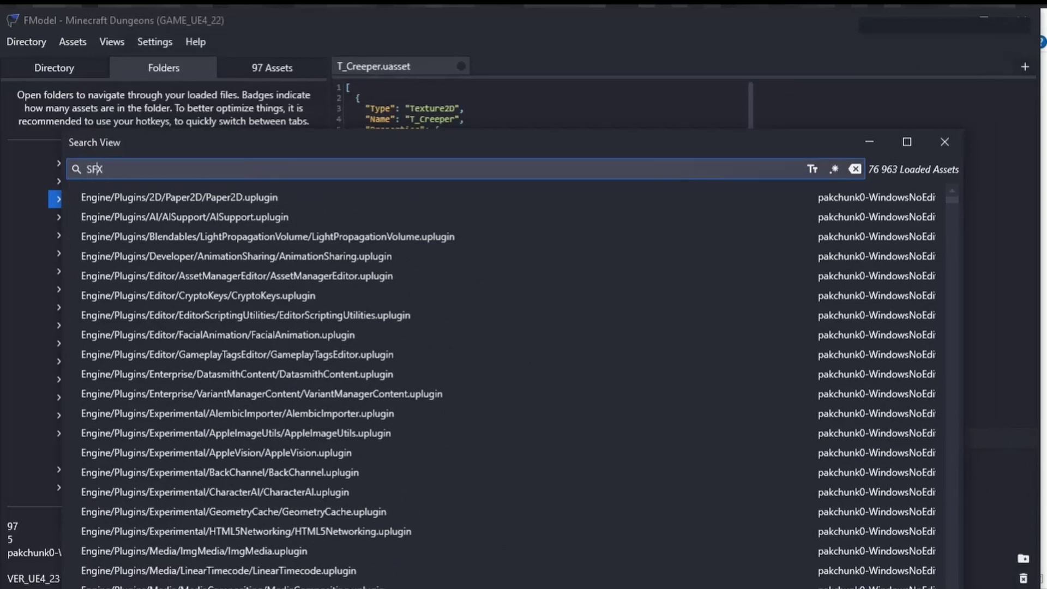
key(Return)
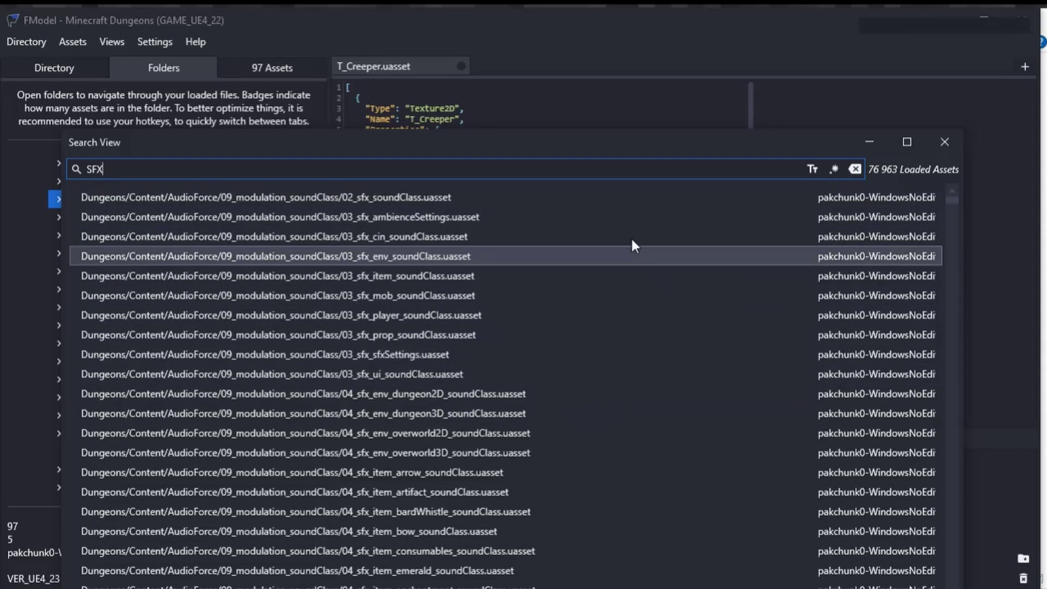
scroll(474, 217, down, 2)
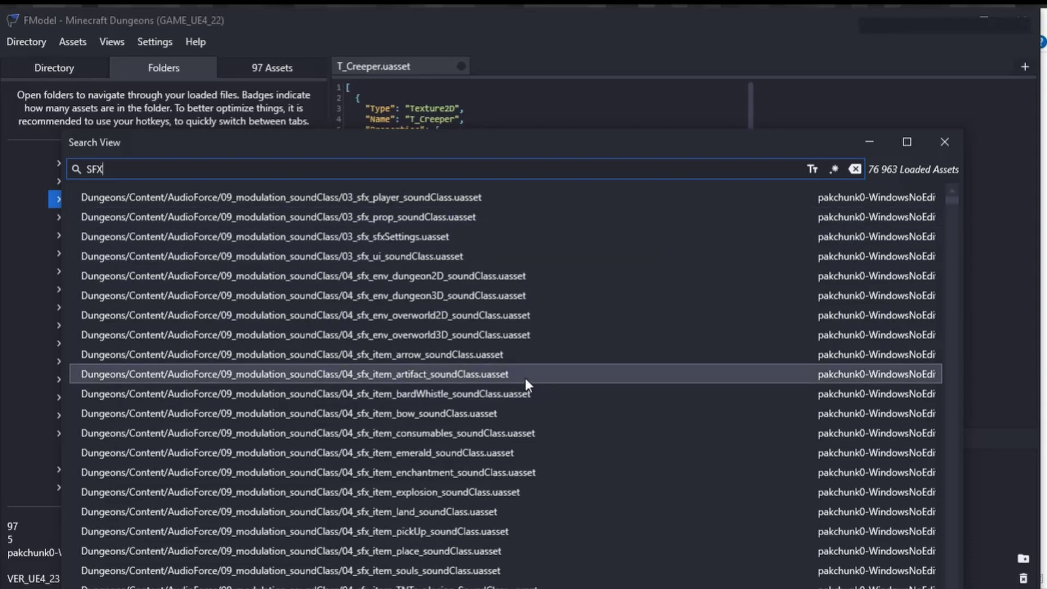
Go to the 09_modulation_soundClass folder and view the data of 04_sfx_item_arrow_soundClass.uasset and the neighbouring overworld and dungeon sound classes.
key(Escape)
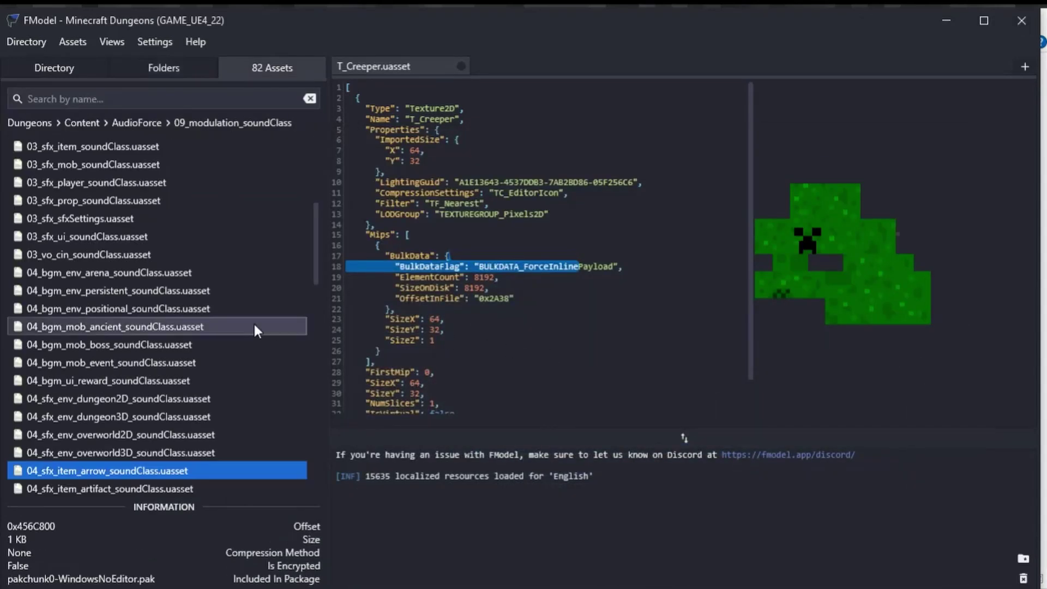
scroll(186, 328, up, 5)
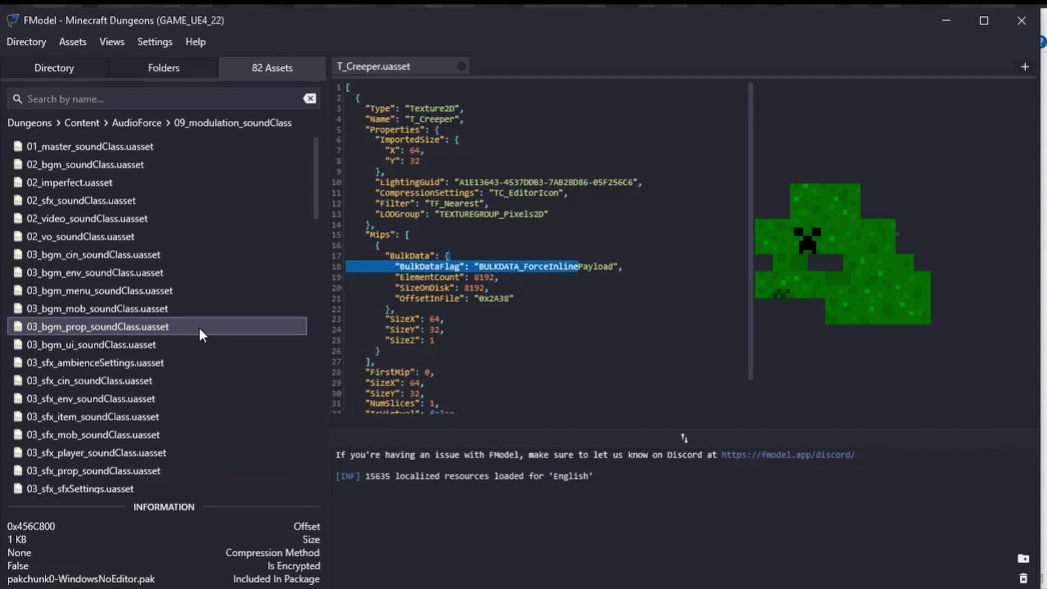
scroll(198, 326, down, 6)
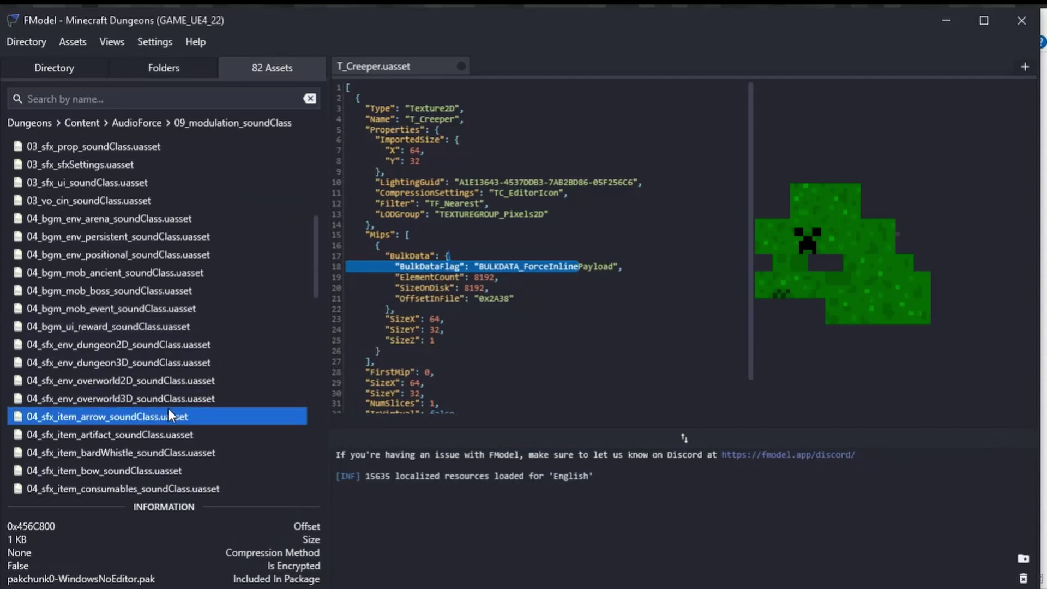
double_click(168, 414)
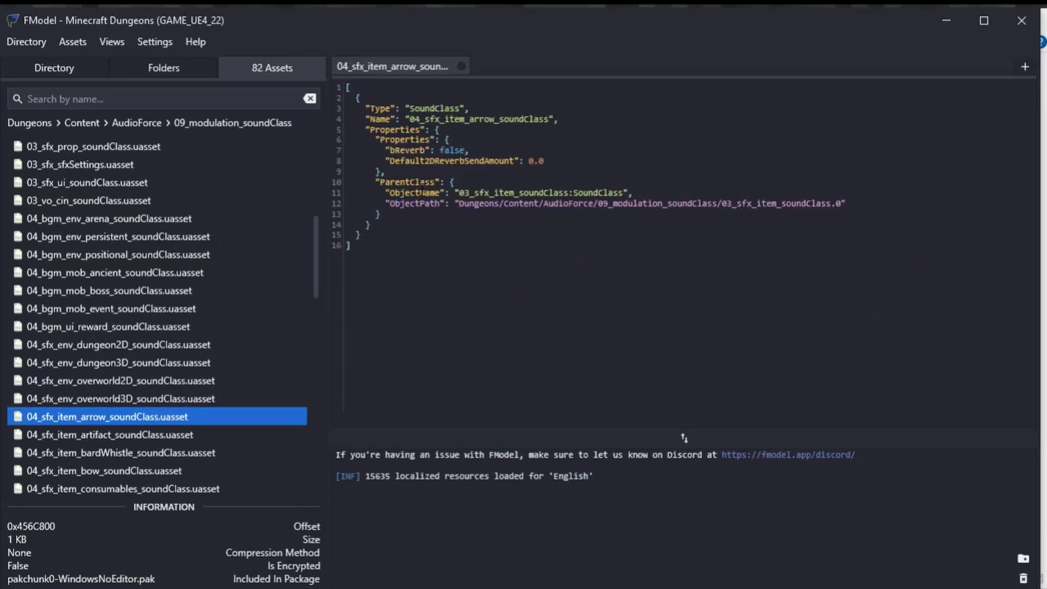
double_click(200, 394)
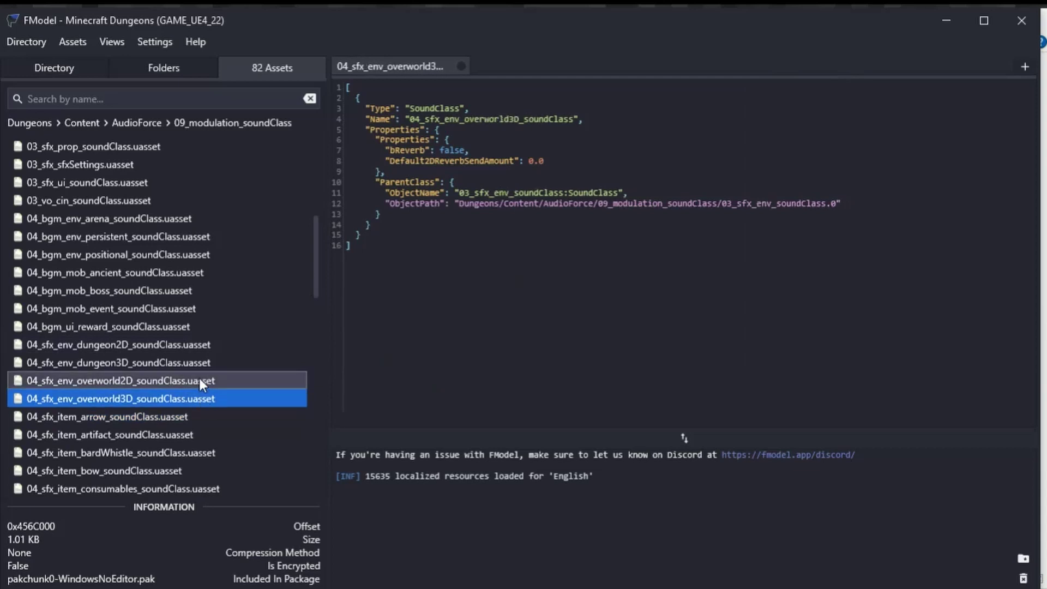
double_click(199, 379)
double_click(195, 360)
right_click(192, 359)
click(165, 342)
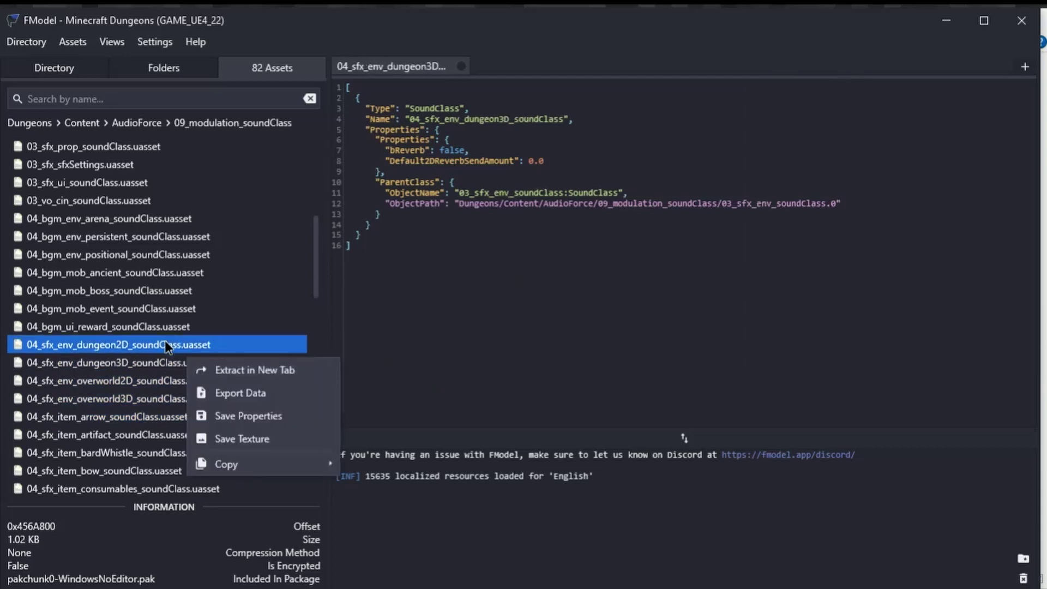
Go back up to the AudioForce folder and open the Localized folder inside 02_audio_soundWave.
scroll(188, 327, up, 6)
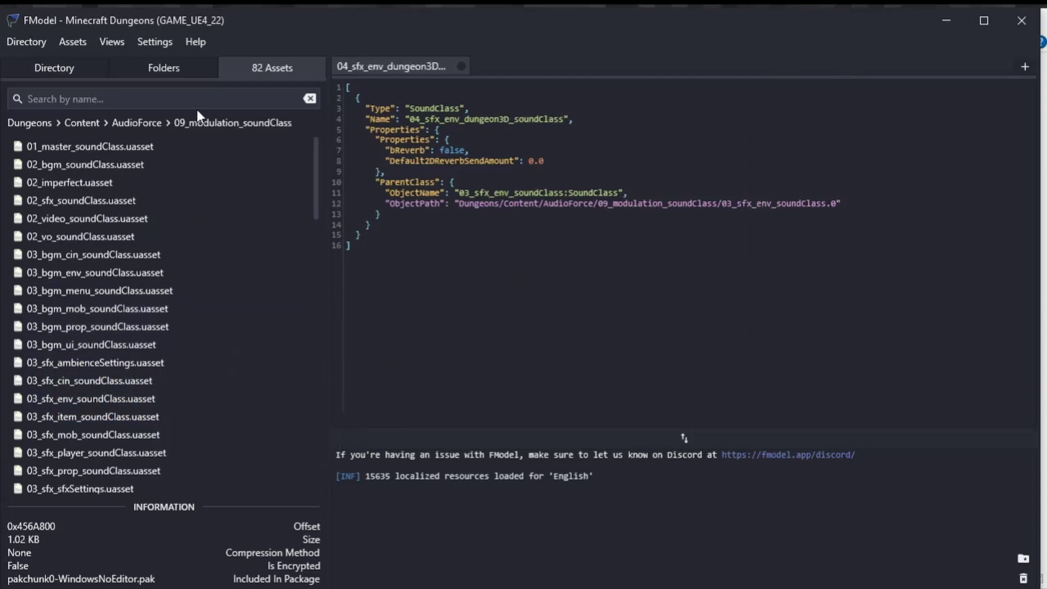
click(146, 128)
scroll(179, 223, up, 2)
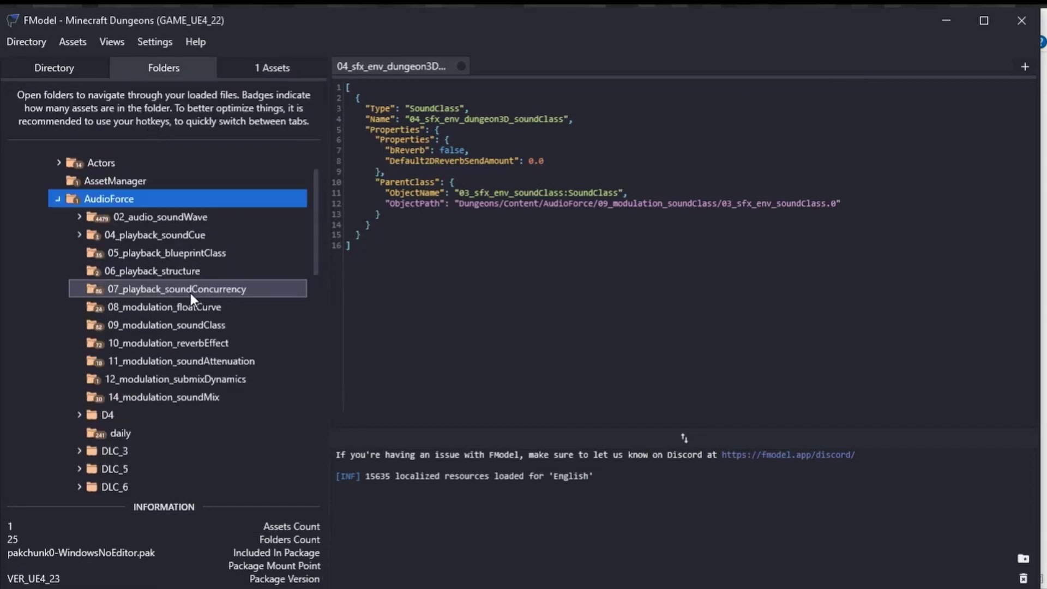
click(181, 219)
click(169, 232)
double_click(165, 234)
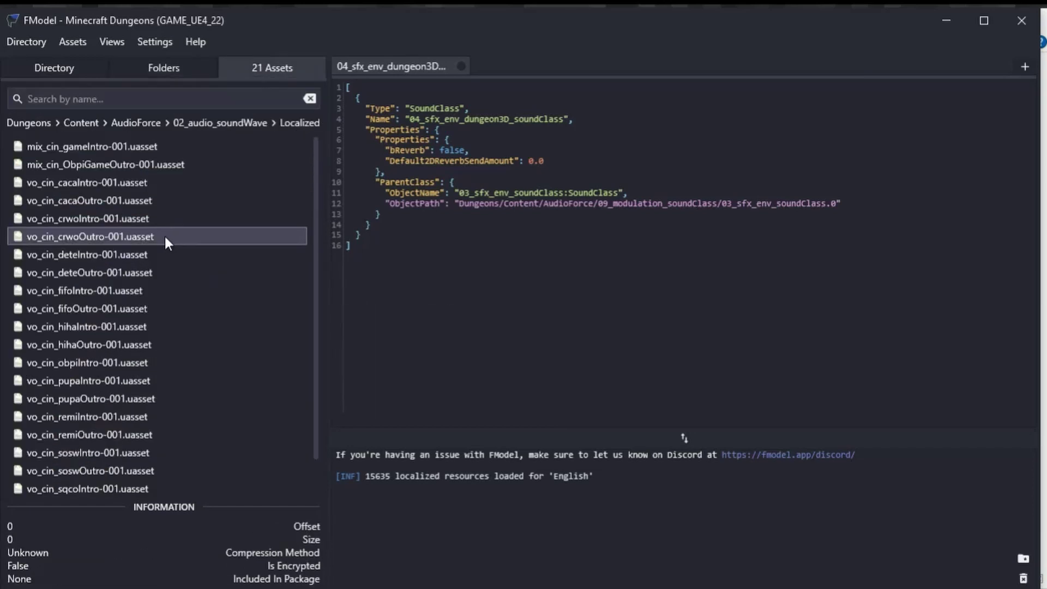
Preview the audio of mix_cin_ObpiGameOutro-001, vo_cin_crwoIntro-001, vo_cin_remiIntro-001 and vo_cin_sqcoIntro-001, closing the audio player at the end.
double_click(169, 168)
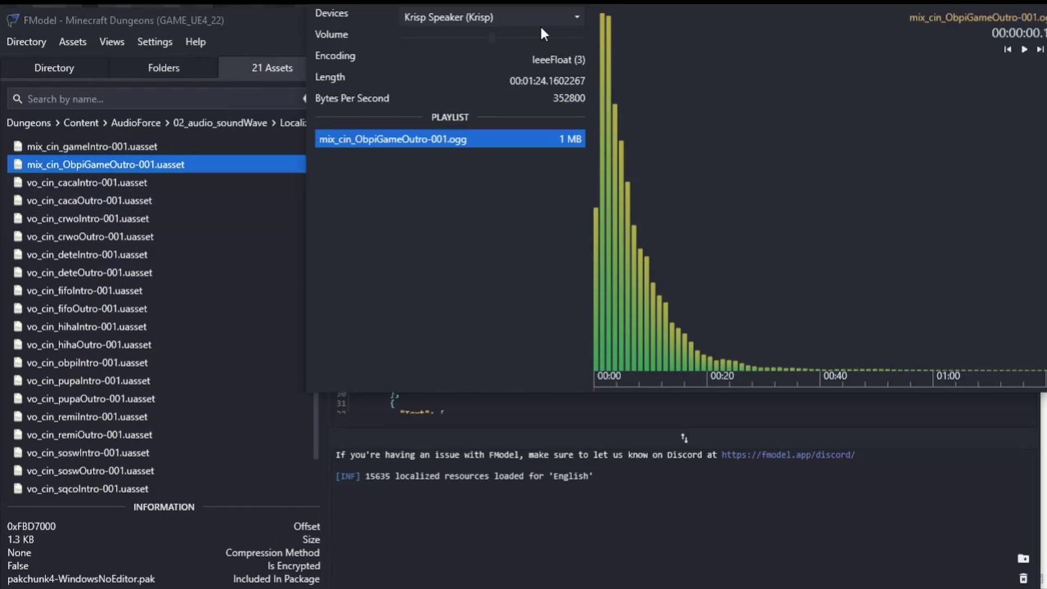
double_click(155, 214)
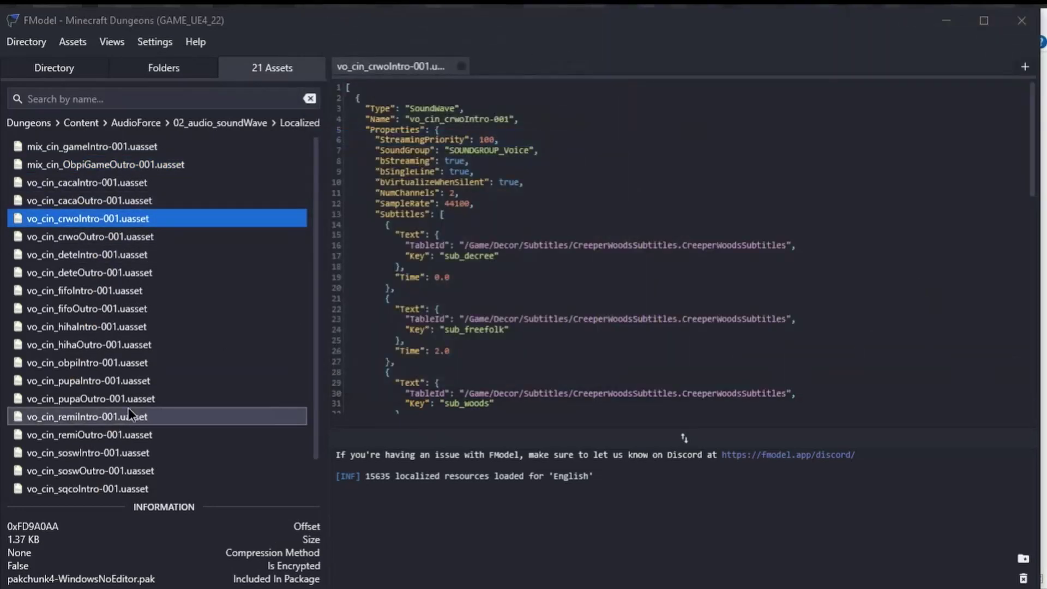
double_click(130, 410)
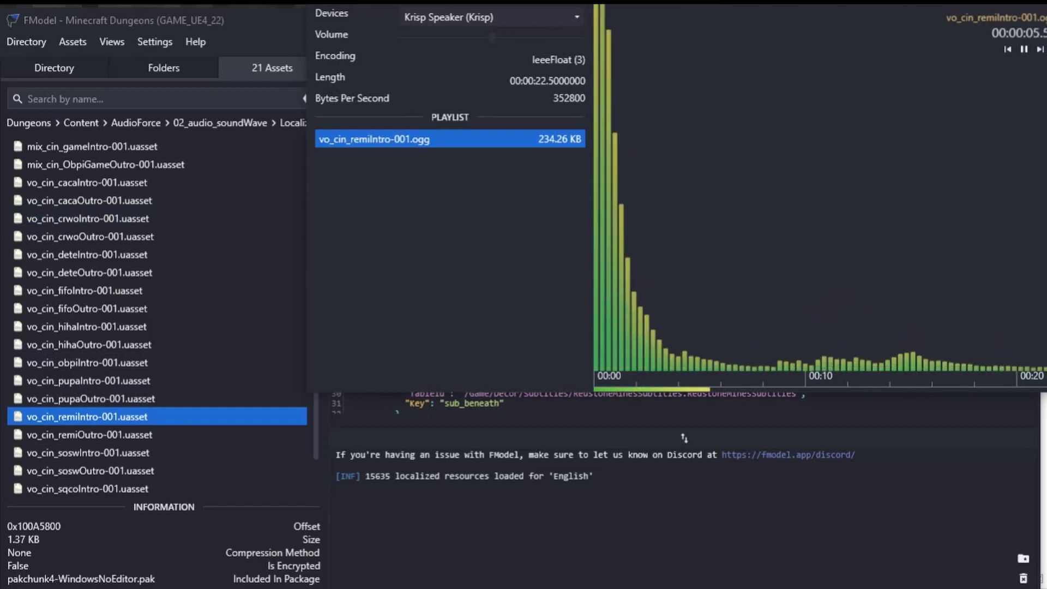
click(48, 424)
scroll(138, 345, down, 1)
double_click(139, 452)
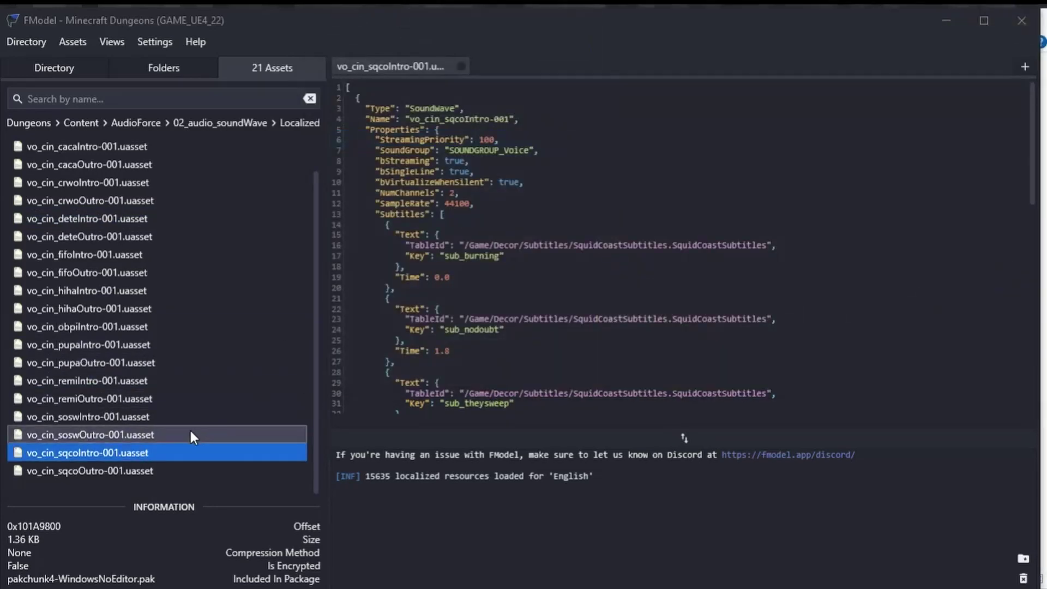
double_click(151, 452)
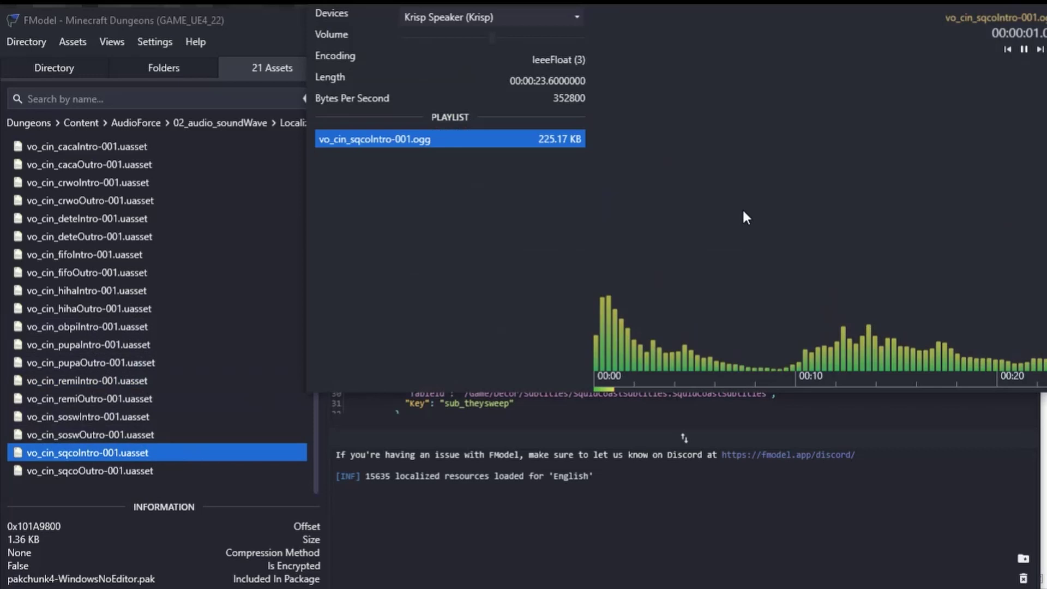
click(246, 472)
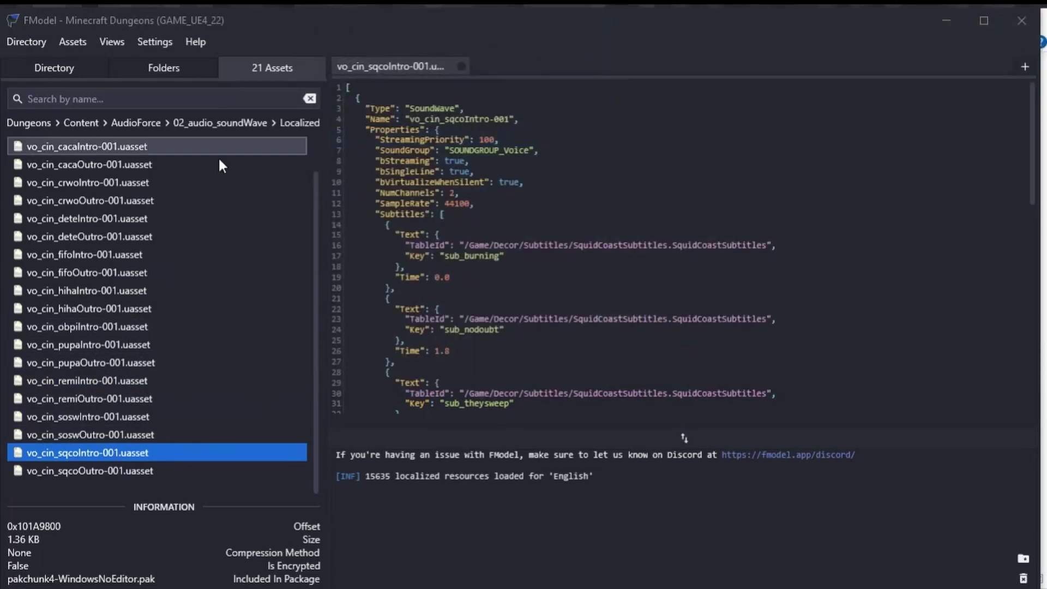
Return to the Dungeons root folder, collapse AudioForce, and look over the remaining Content folders.
scroll(219, 251, up, 1)
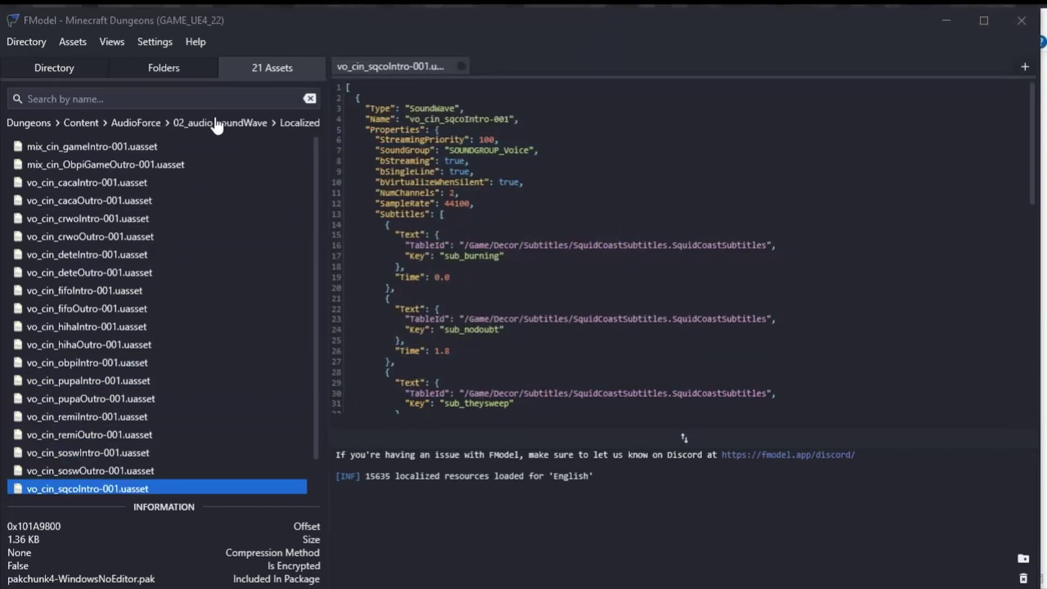
click(24, 123)
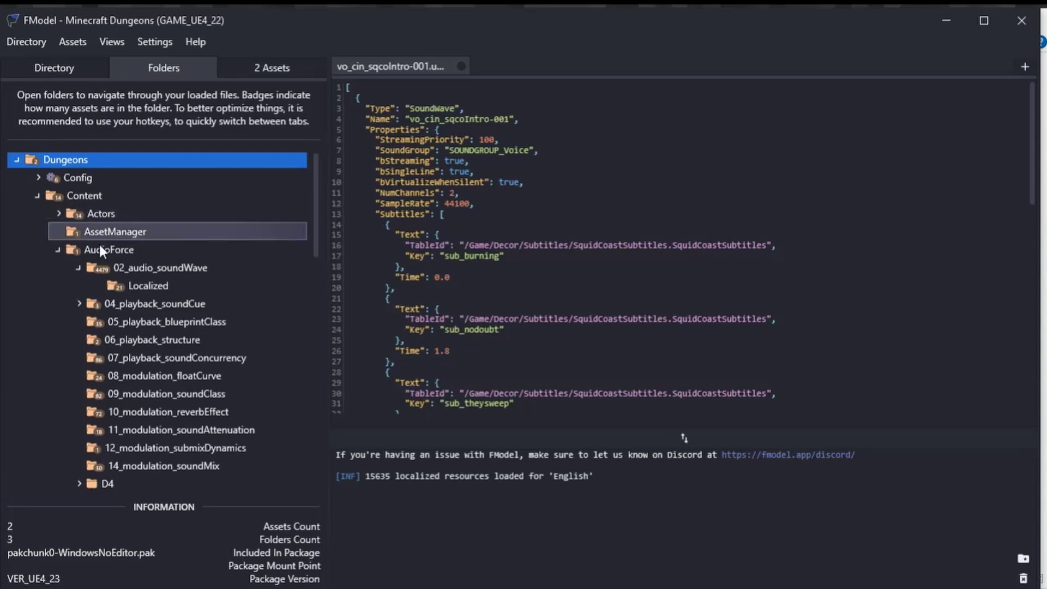
click(58, 250)
scroll(195, 385, down, 5)
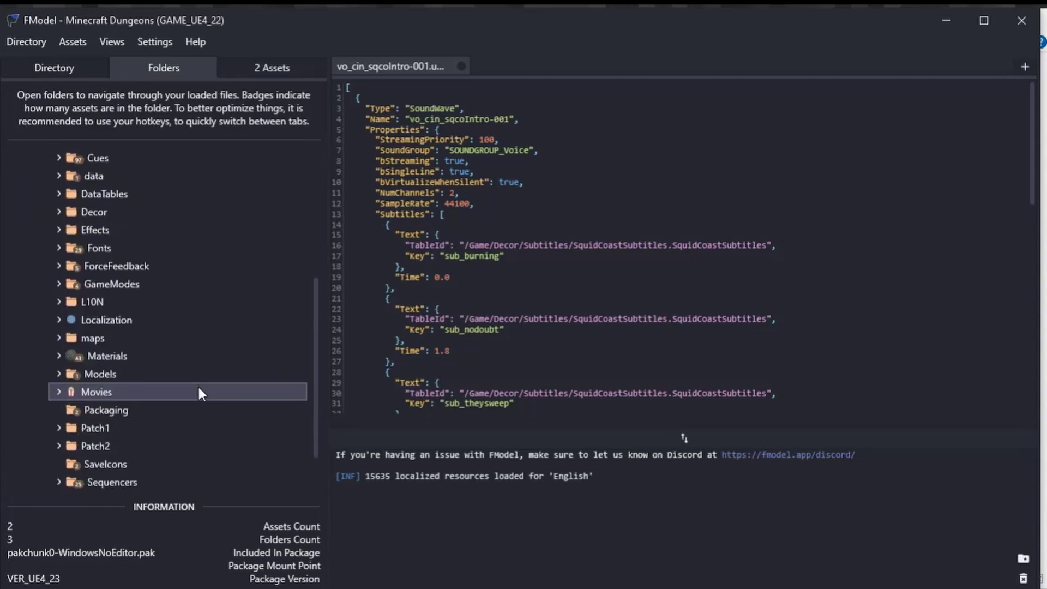
scroll(135, 431, down, 1)
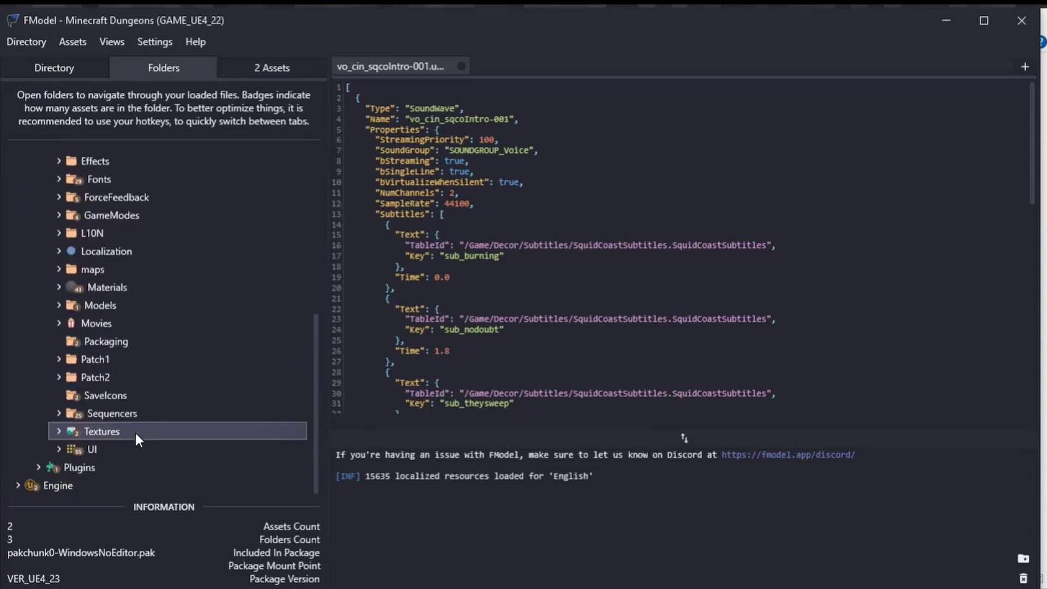
Open the InventoryNew folder under Textures, view master_settings_backdrop.uasset, and select master_inventory_backdrop.uasset.
click(56, 431)
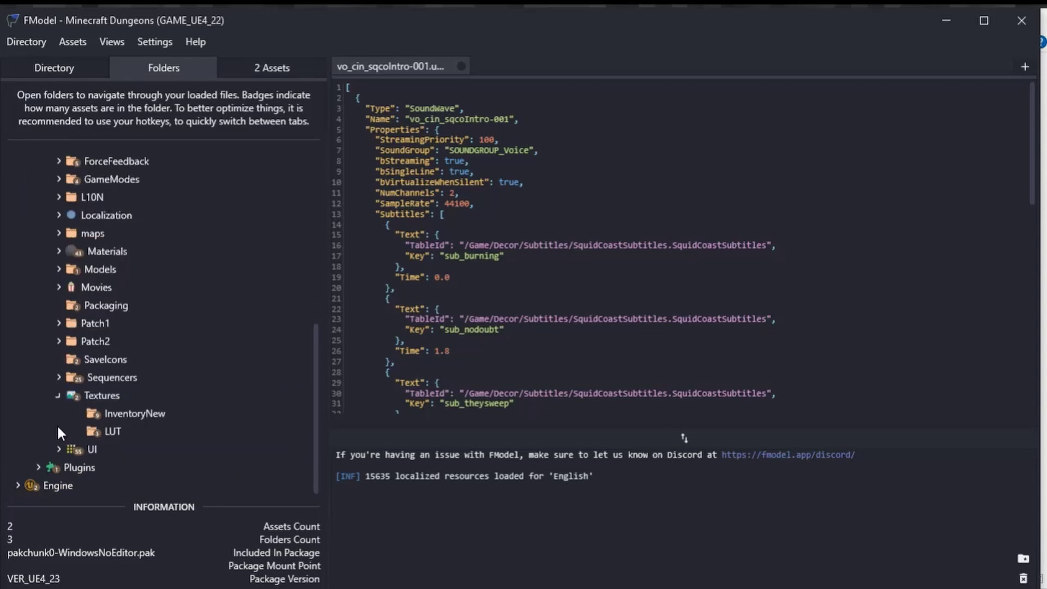
click(104, 410)
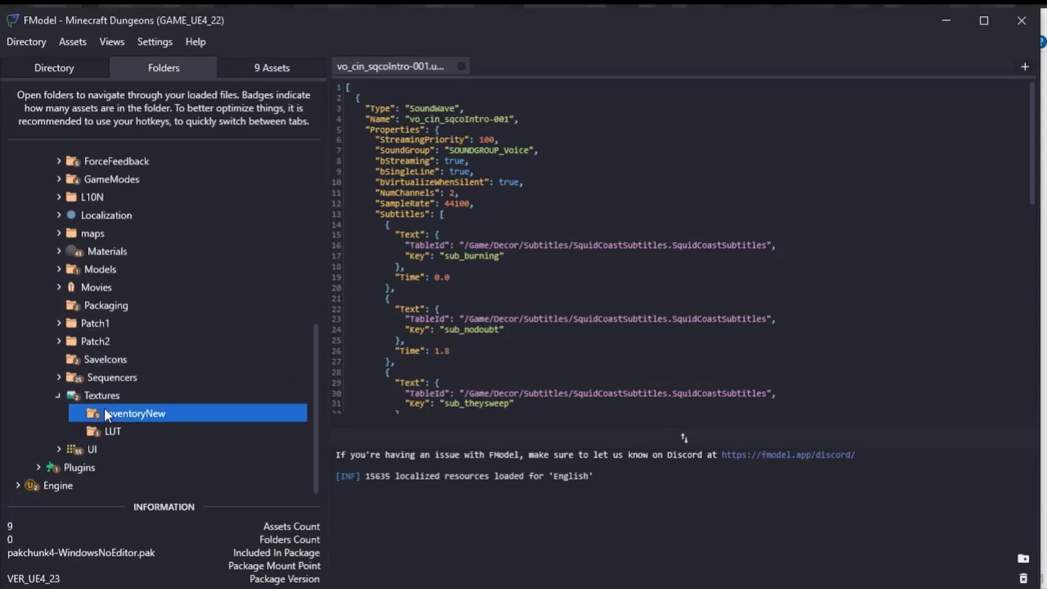
click(283, 64)
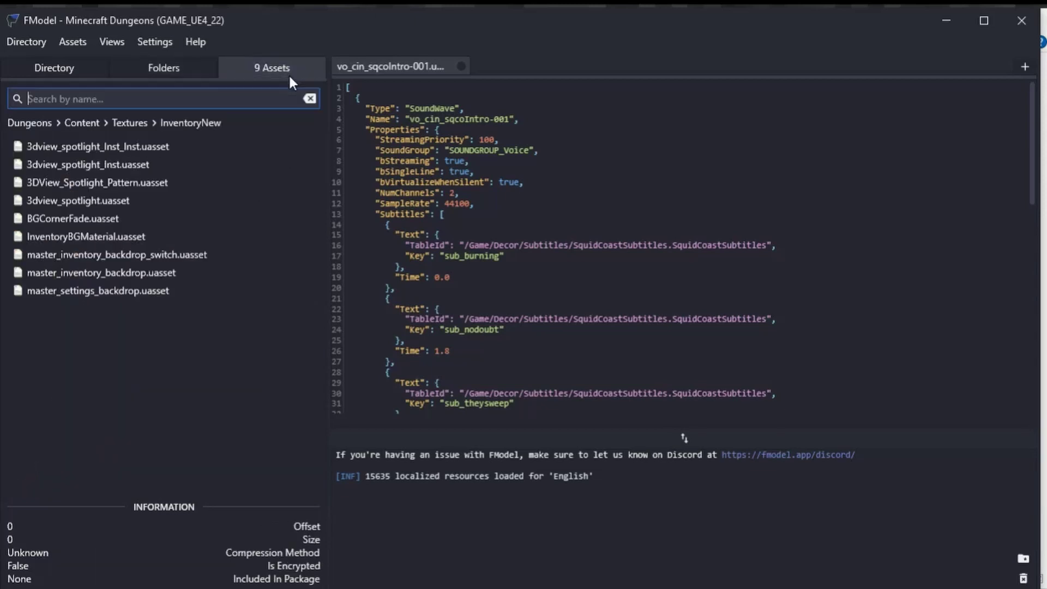
double_click(133, 296)
click(135, 273)
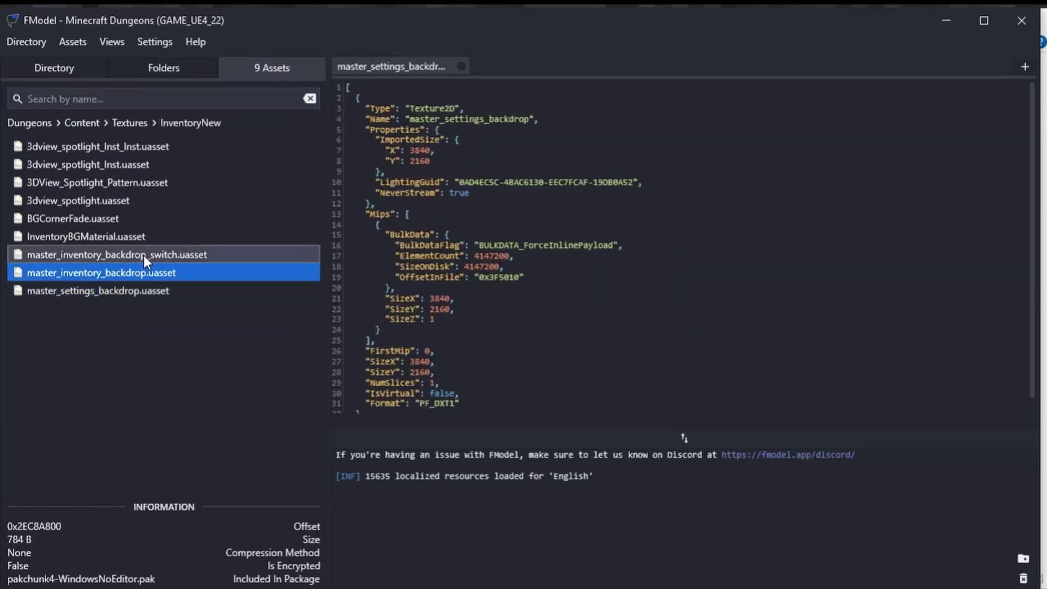
View BGCornerFade.uasset, InventoryBGMaterial.uasset and master_inventory_backdrop_switch.uasset in the InventoryNew folder.
click(143, 255)
click(132, 236)
click(109, 218)
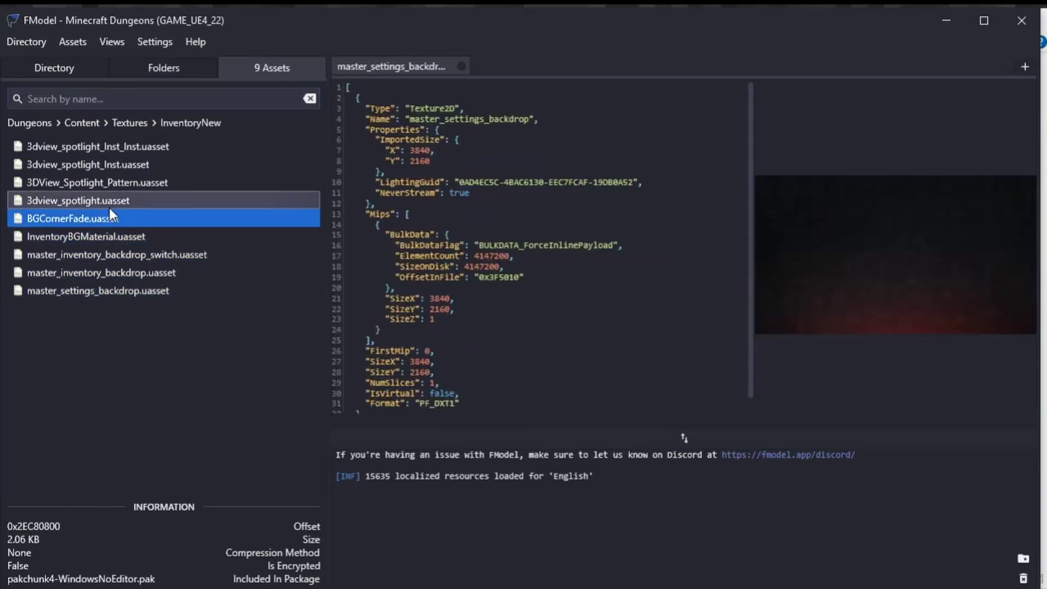
double_click(110, 206)
double_click(113, 216)
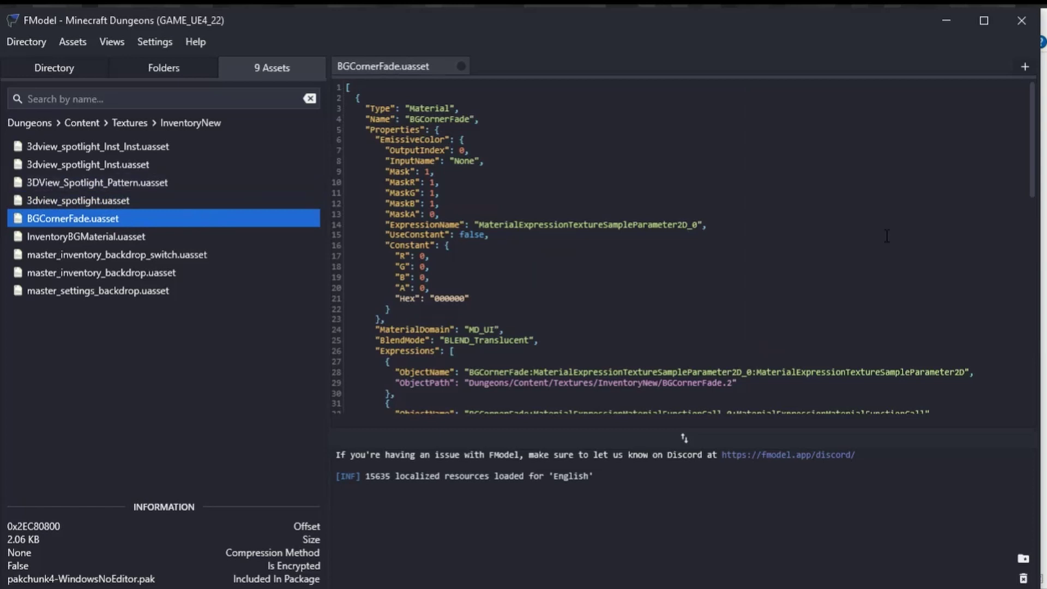
double_click(108, 236)
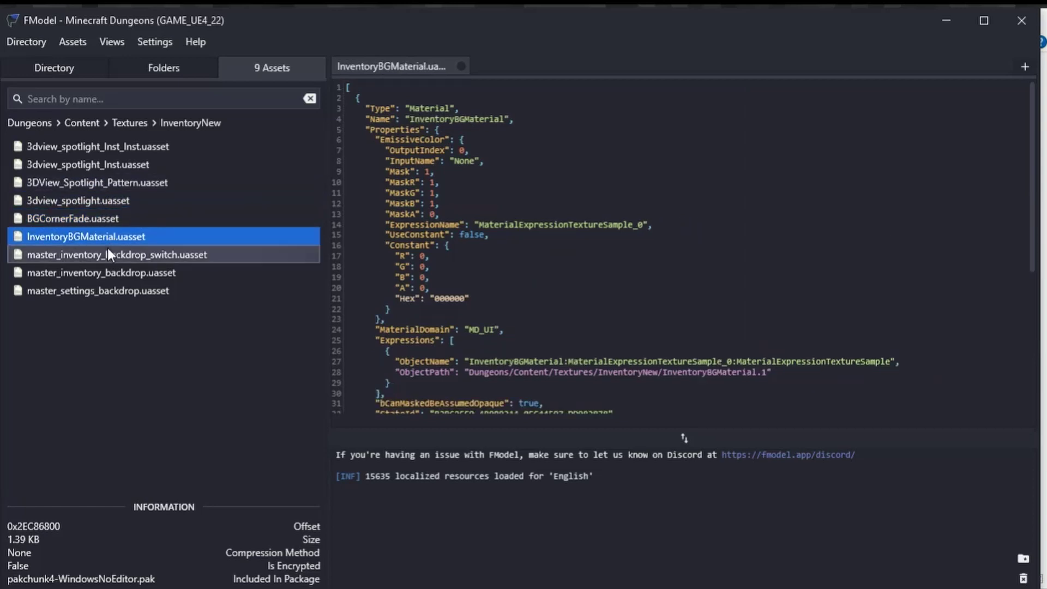
double_click(107, 254)
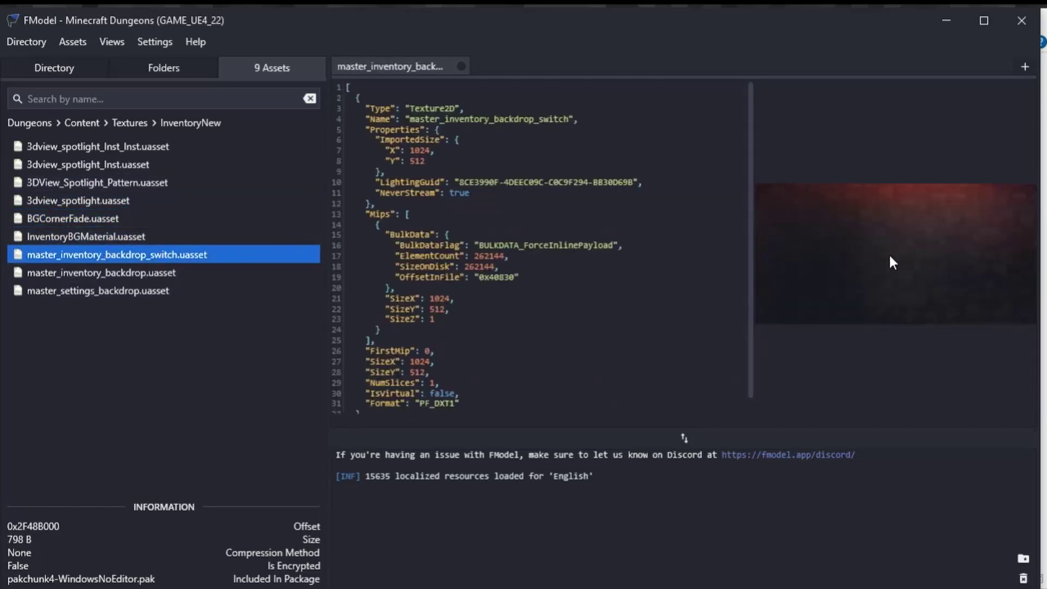
Return to the folder tree, expand the data folder under Content, and list the assets of lovika's levels folder.
click(180, 62)
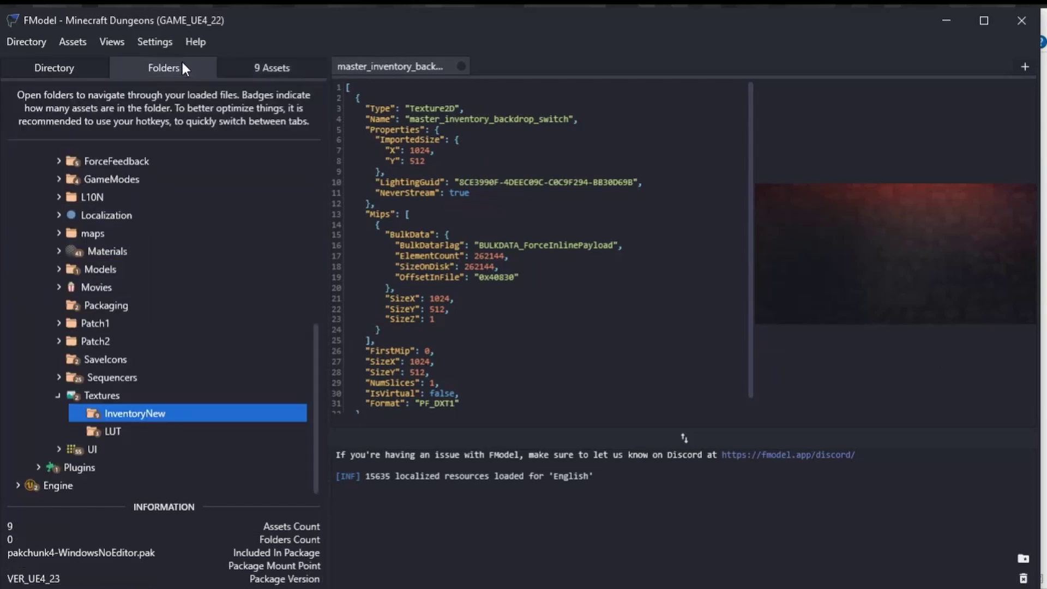
scroll(284, 322, up, 8)
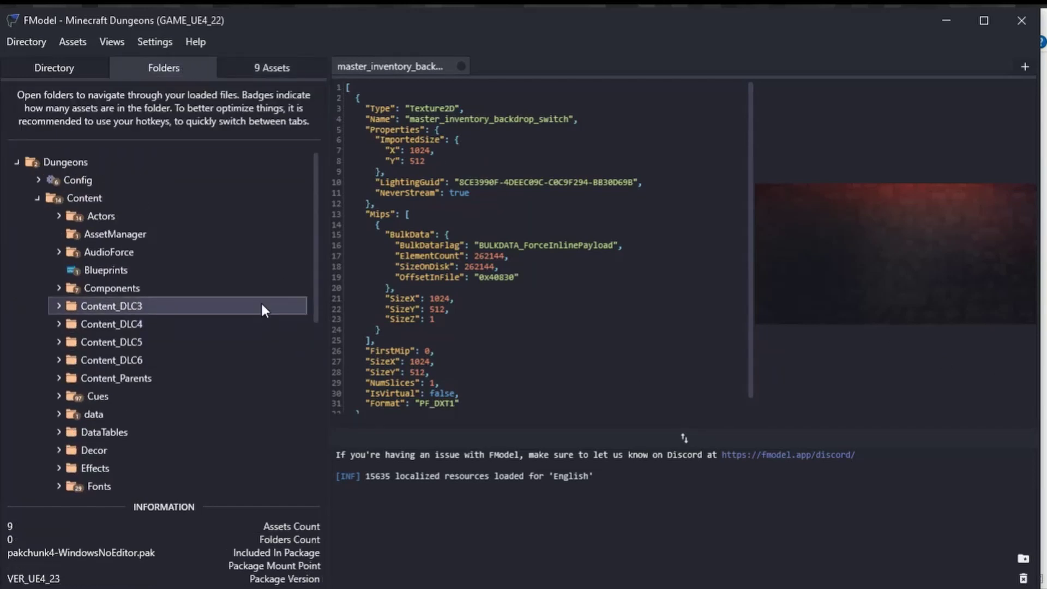
scroll(263, 308, down, 2)
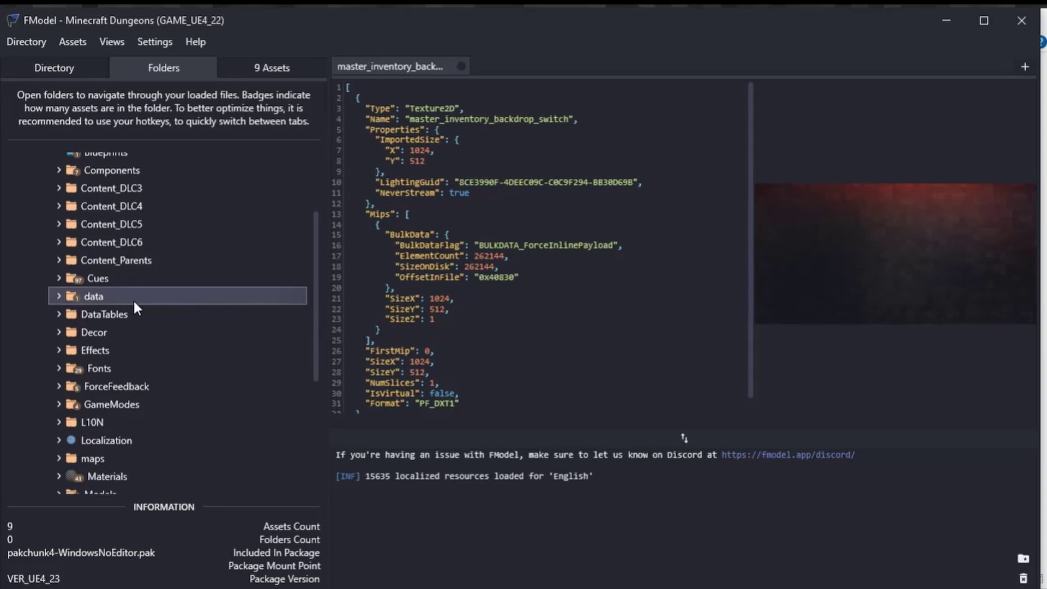
click(58, 296)
scroll(131, 357, down, 1)
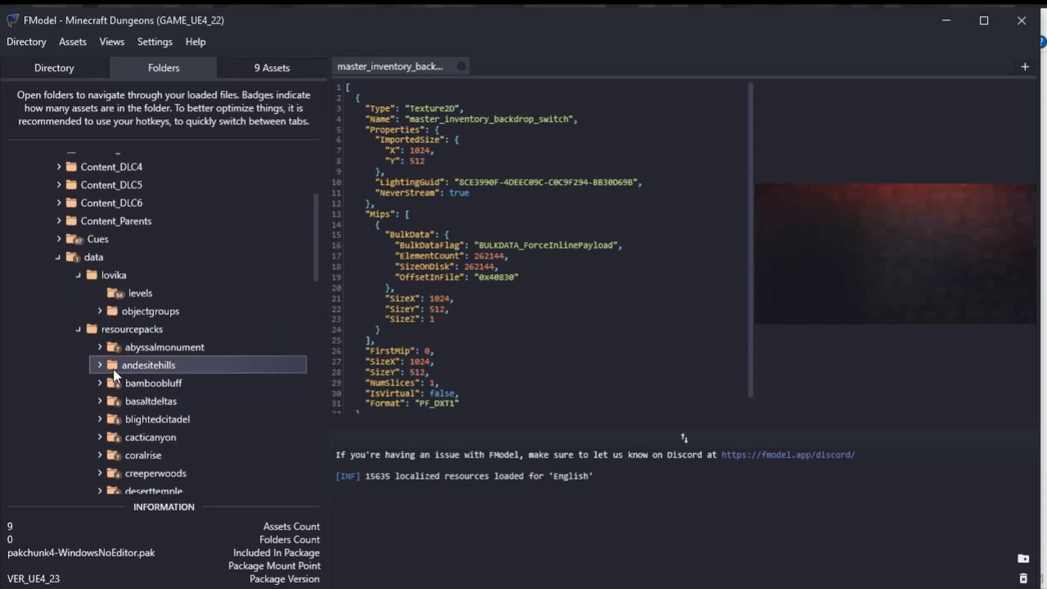
click(134, 293)
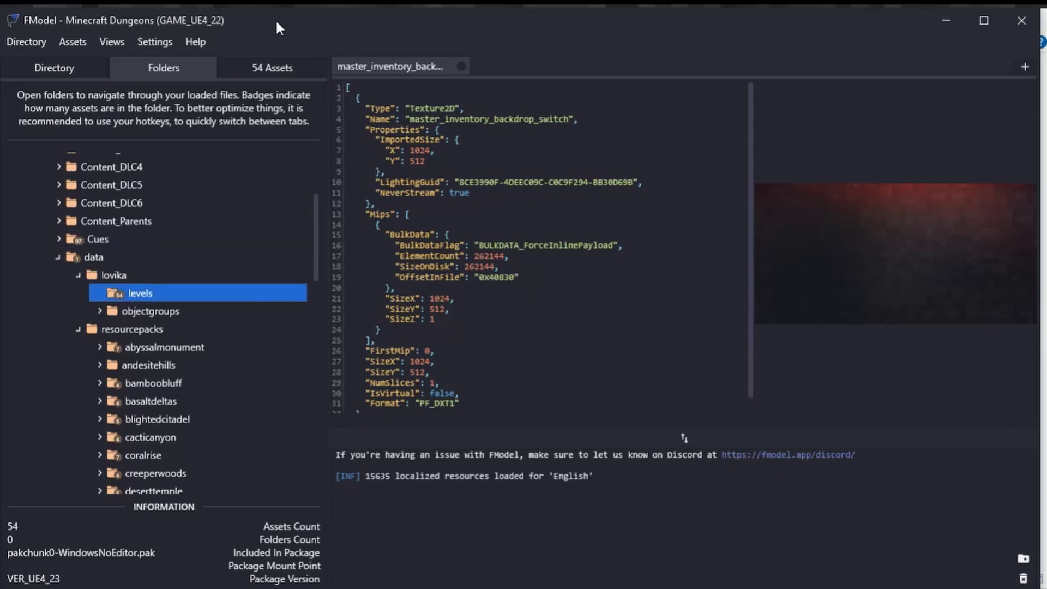
click(273, 67)
Open CactiCanyon.json and look through its stretch definitions down to the mobs entry of desert_stretch.
double_click(135, 261)
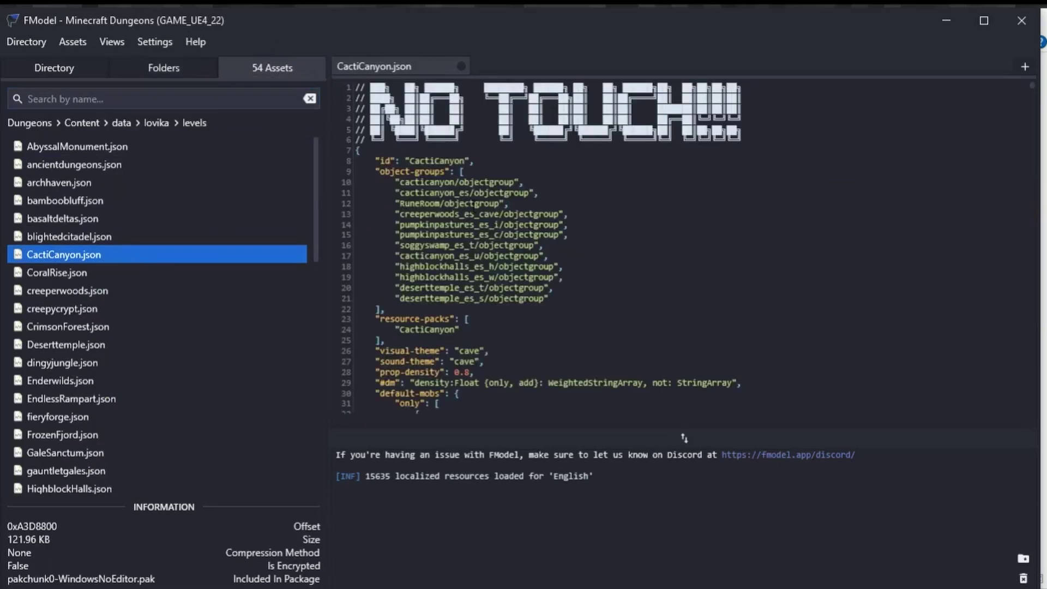
scroll(509, 207, down, 6)
scroll(510, 207, down, 20)
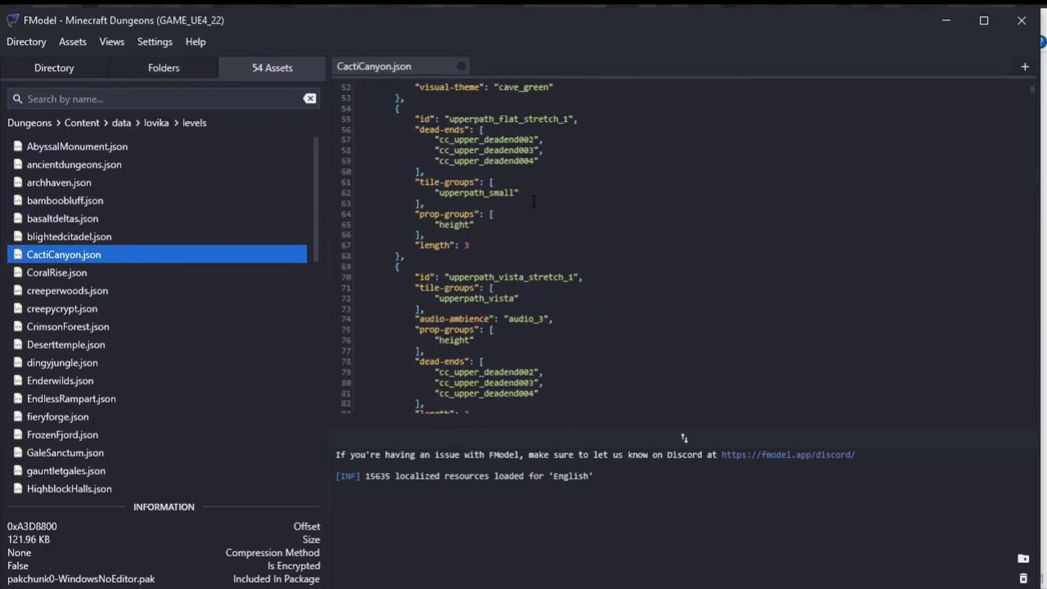
scroll(529, 223, down, 20)
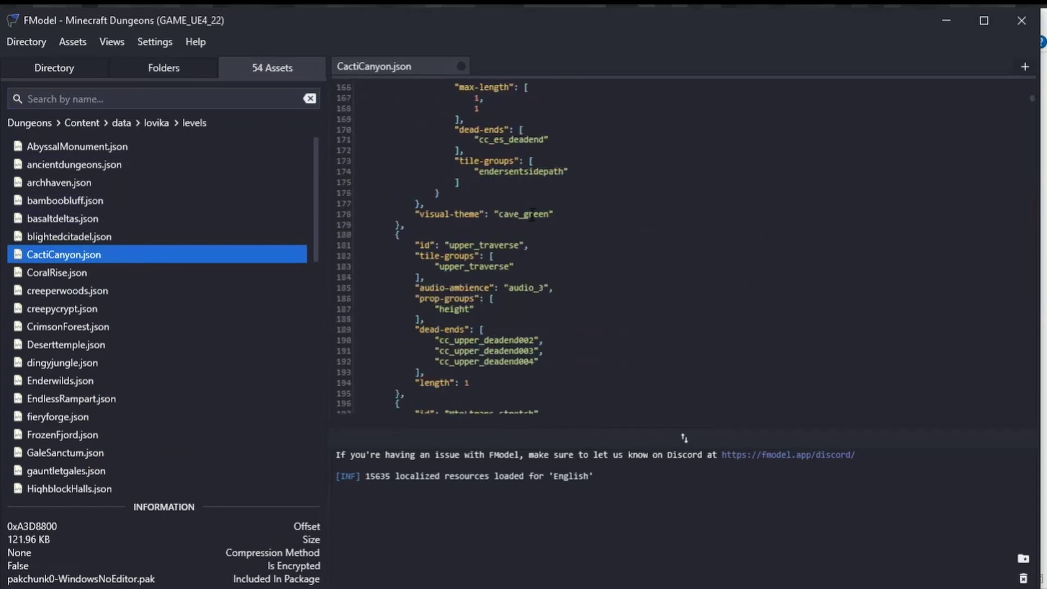
scroll(915, 143, down, 20)
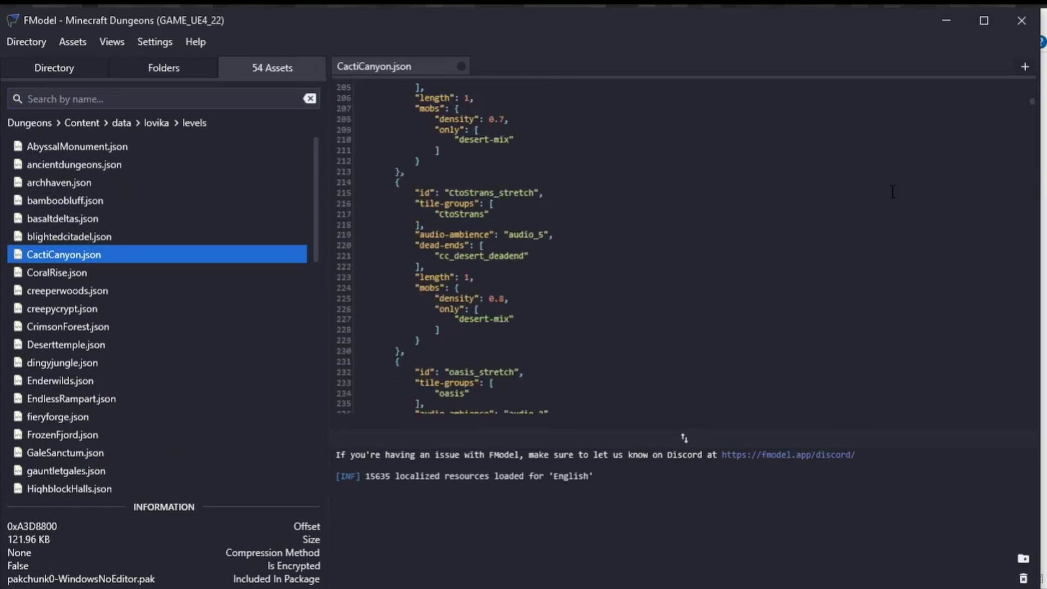
scroll(646, 255, up, 5)
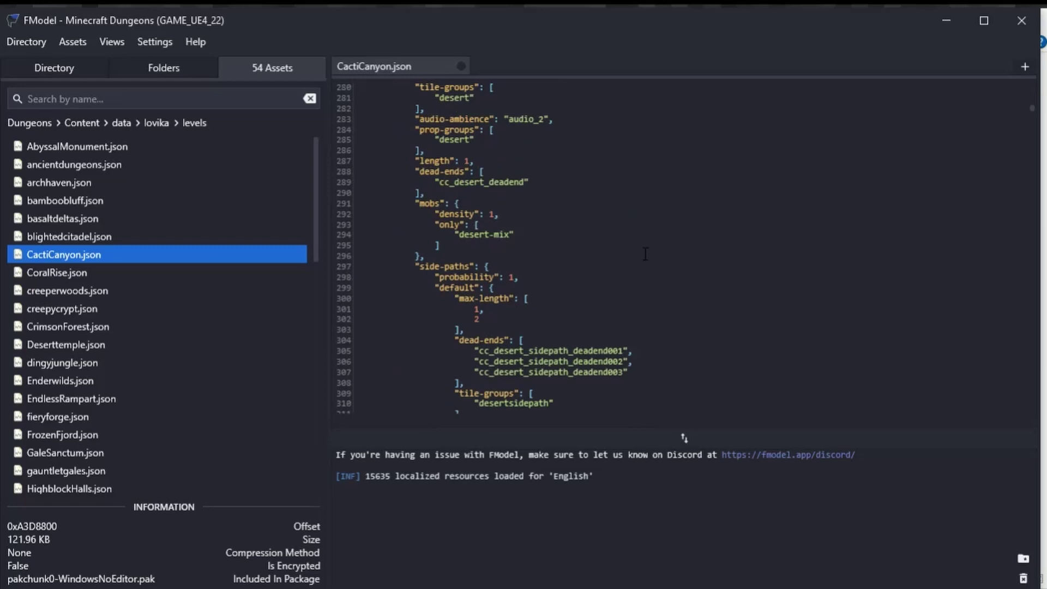
scroll(613, 264, up, 4)
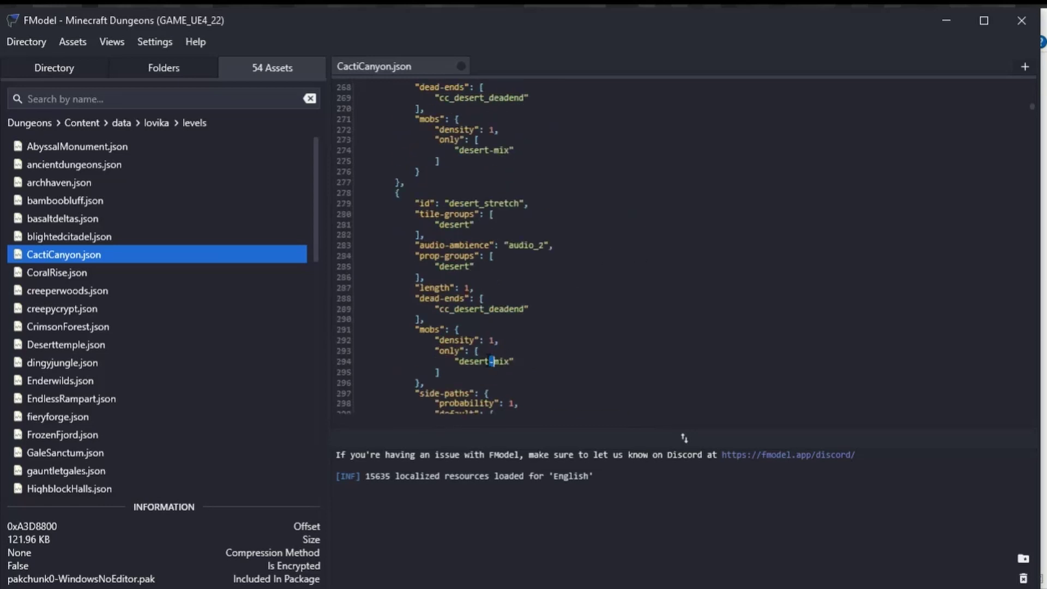
Search CactiCanyon.json for "desert-mix" and step through the matches to the mob group's definition.
drag(504, 354, 510, 361)
key(ctrl+f)
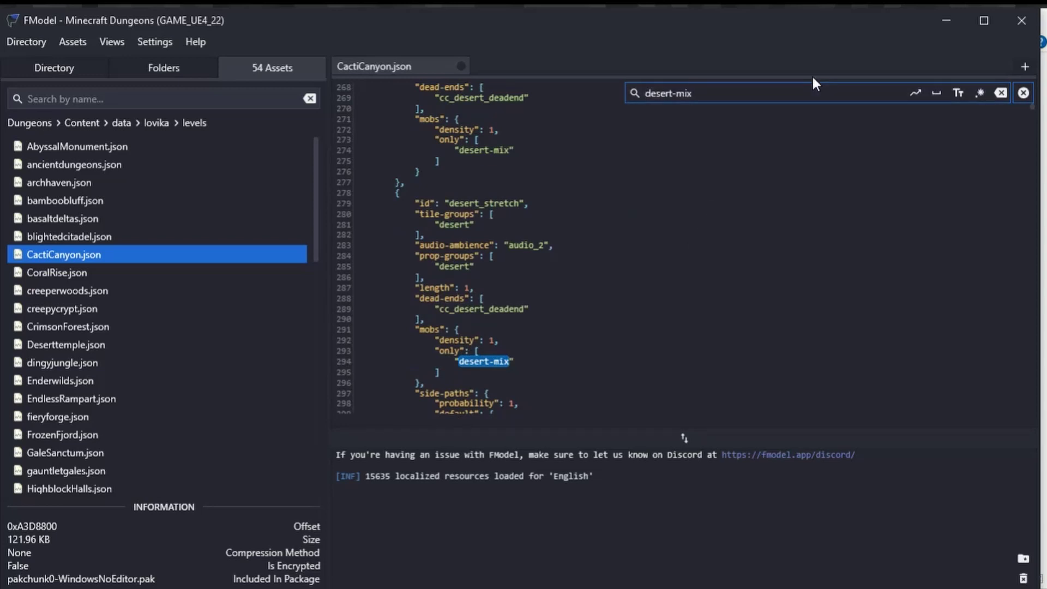
key(Return)
key(Return)
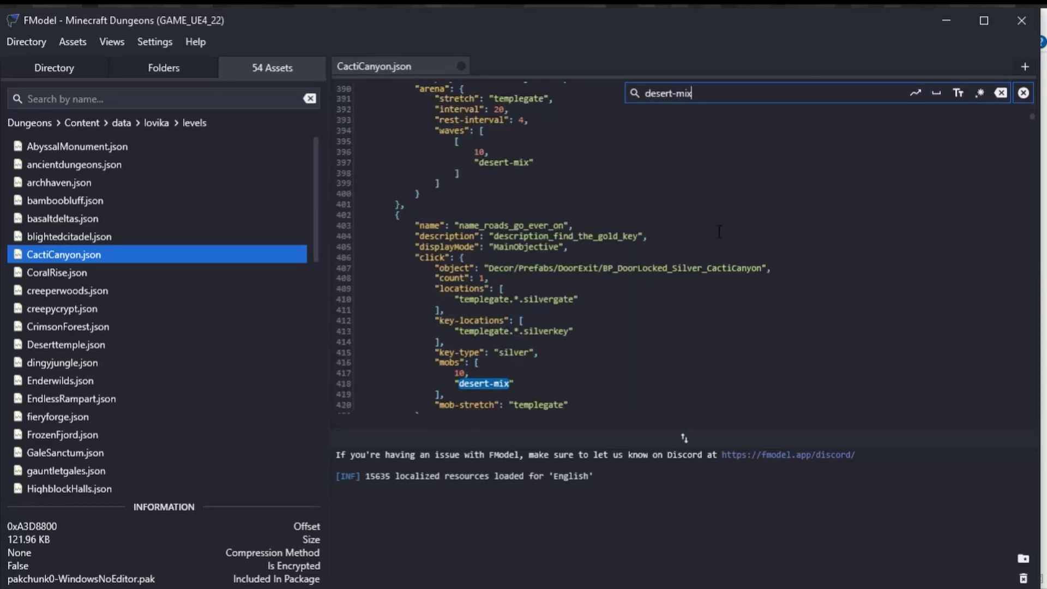
key(Return)
key(Return)
key(Return)
key(Return)
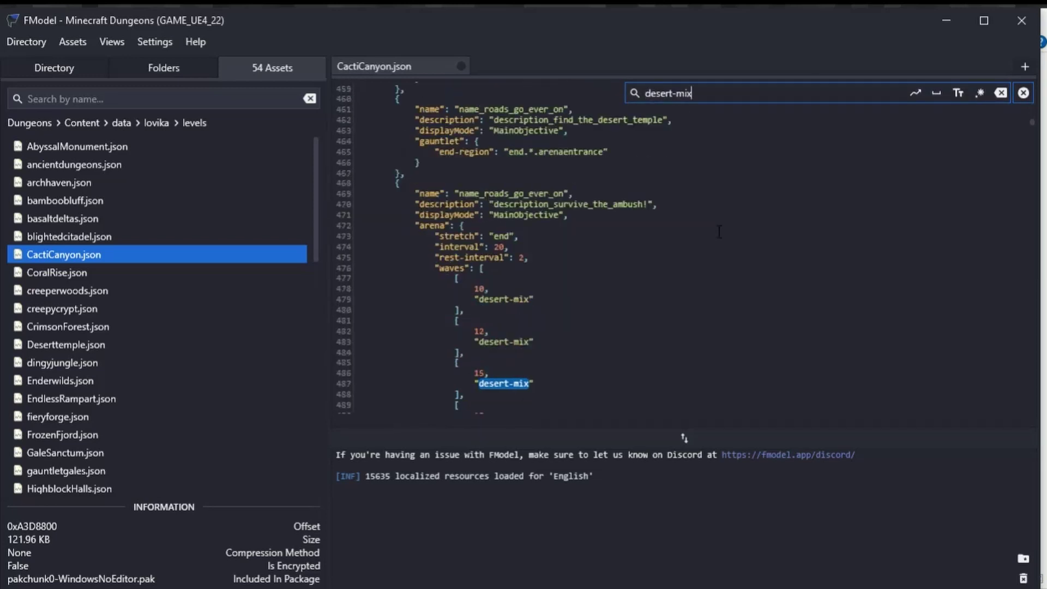
key(Return)
key(Return)
Examine the mob types and weights in the DESERT MIX group and the husk variant group below it.
scroll(630, 359, down, 2)
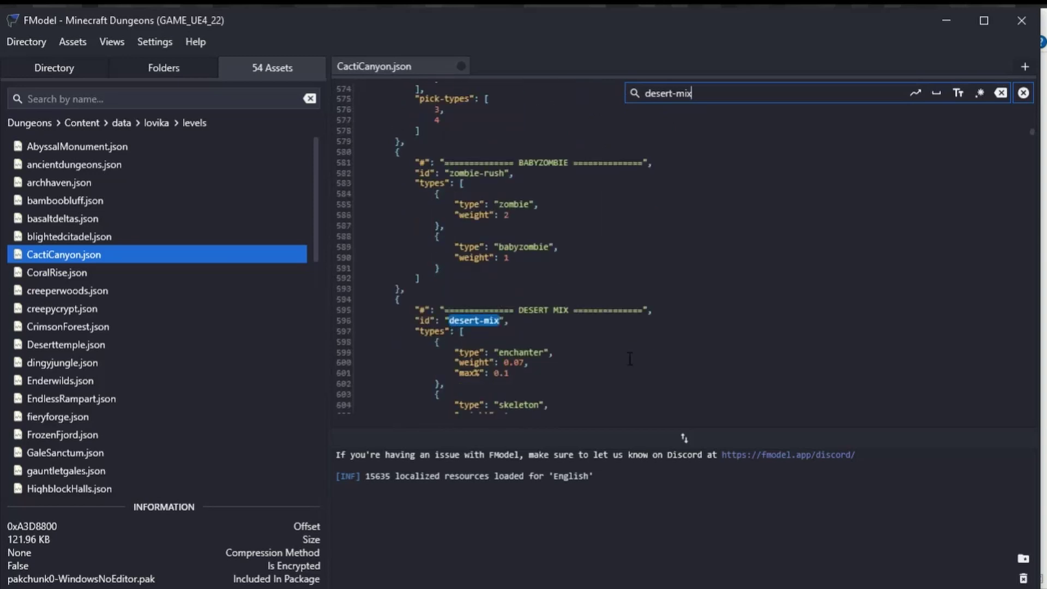
drag(711, 314, 445, 310)
scroll(477, 269, down, 5)
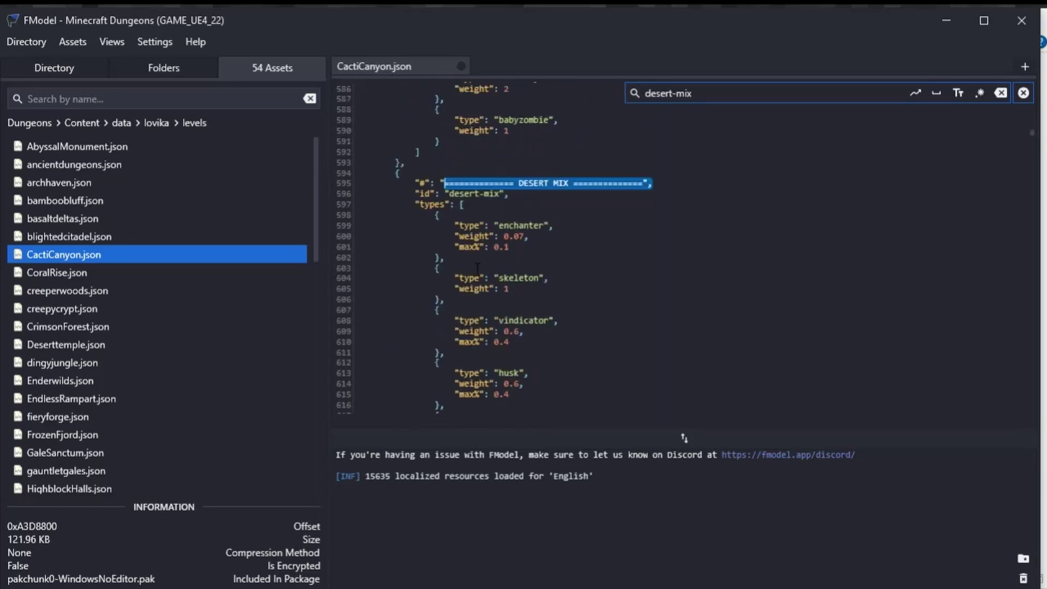
double_click(539, 192)
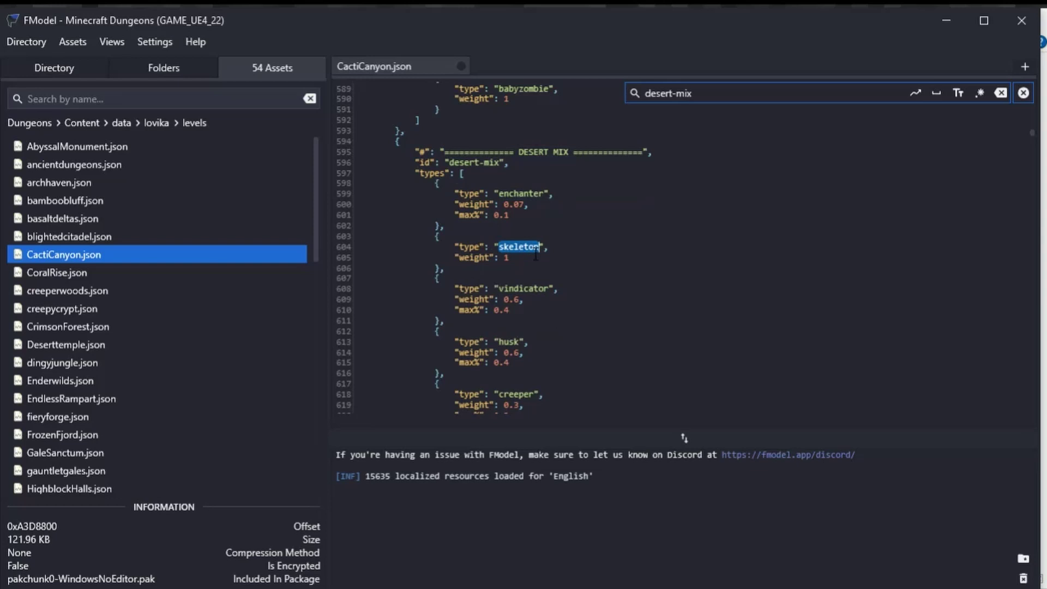
scroll(618, 279, down, 5)
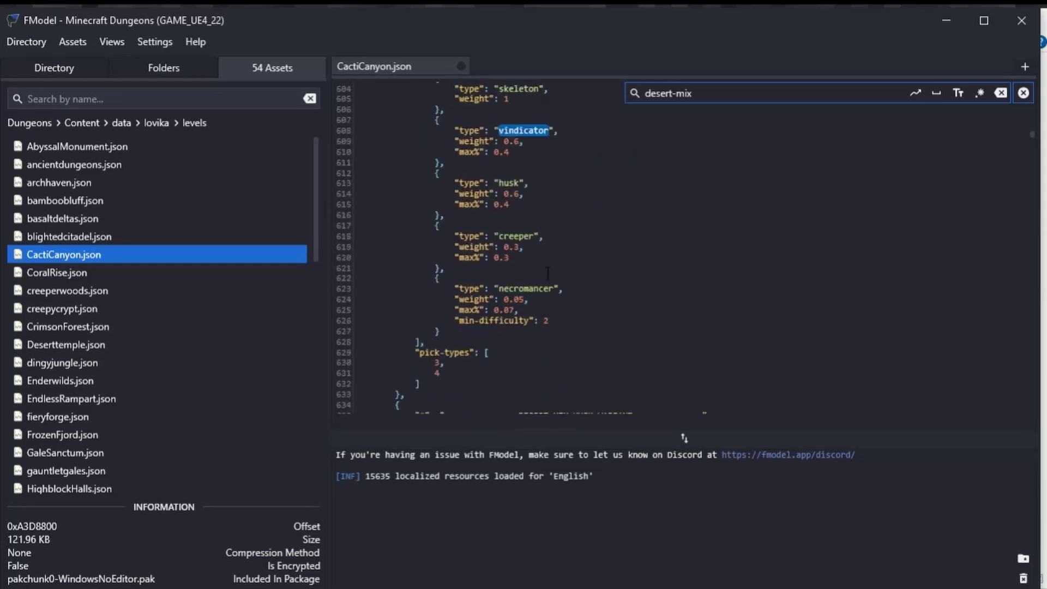
scroll(507, 344, up, 7)
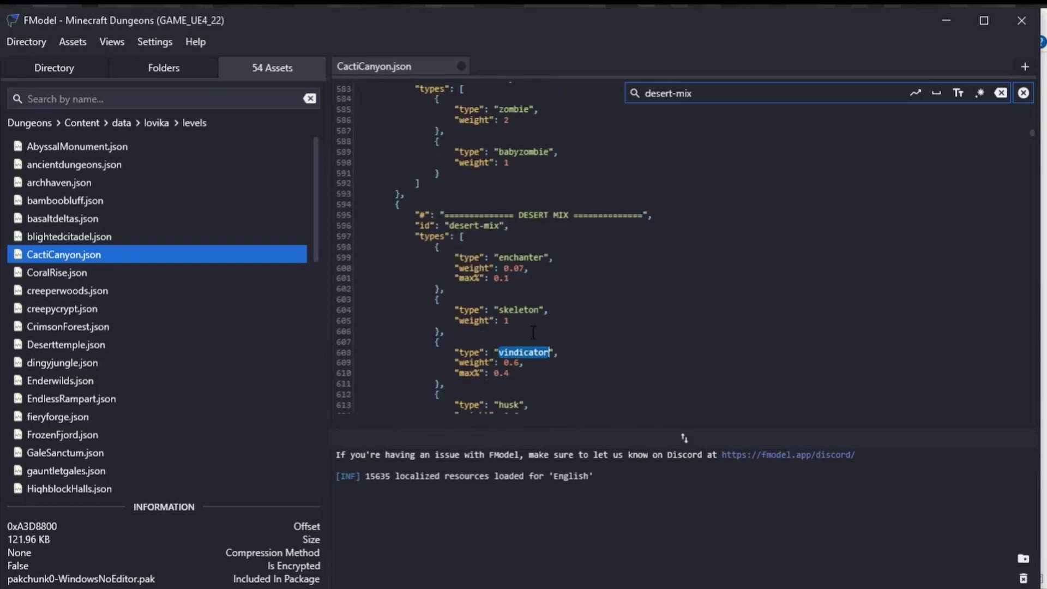
scroll(534, 332, down, 16)
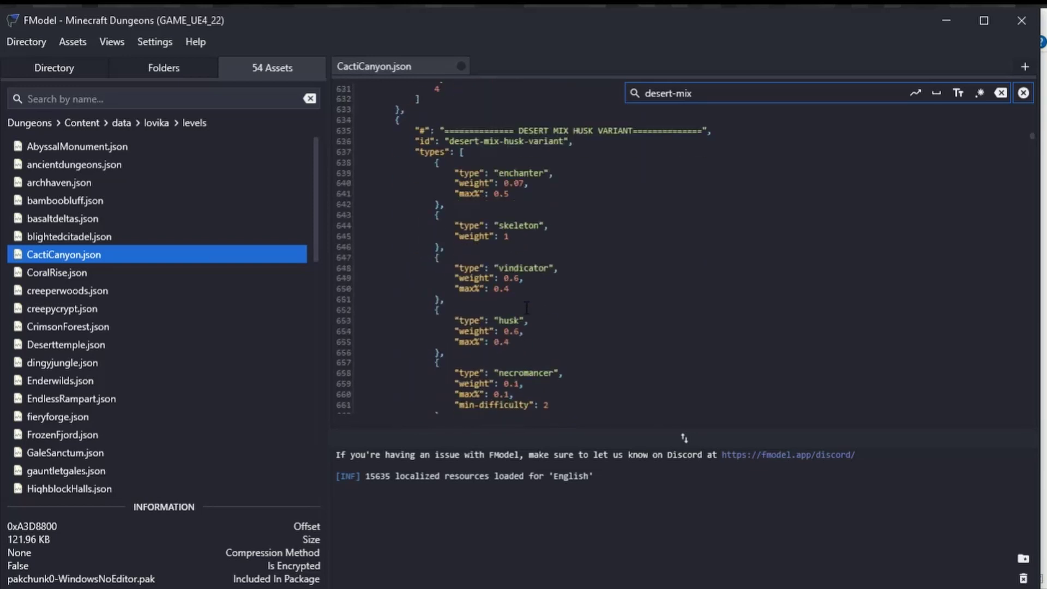
Open SquidCoast.json from the levels folder and go back to the start of the asset list.
scroll(168, 397, down, 11)
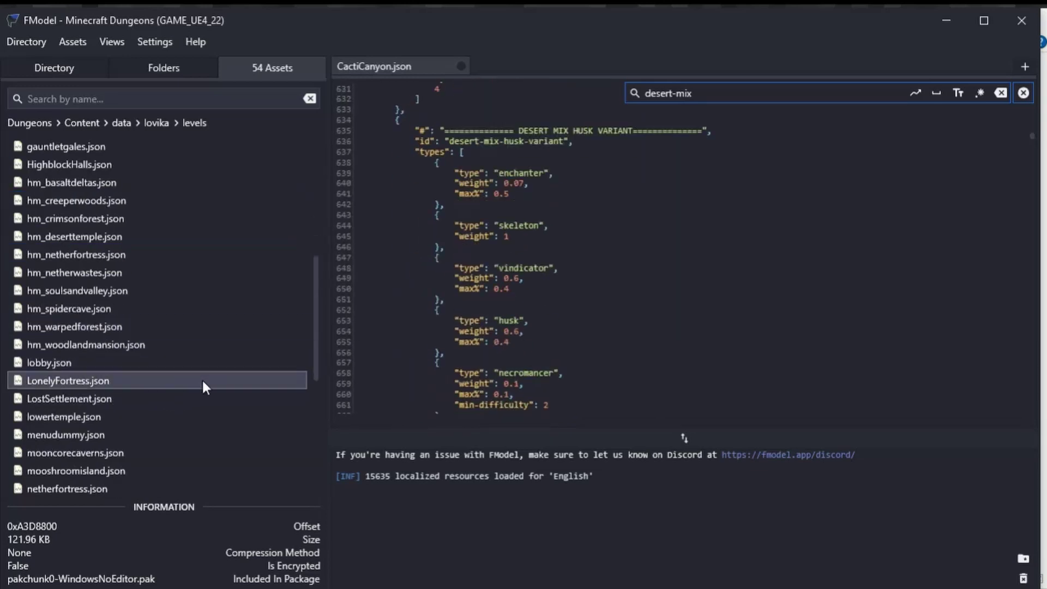
scroll(175, 367, down, 1)
click(156, 380)
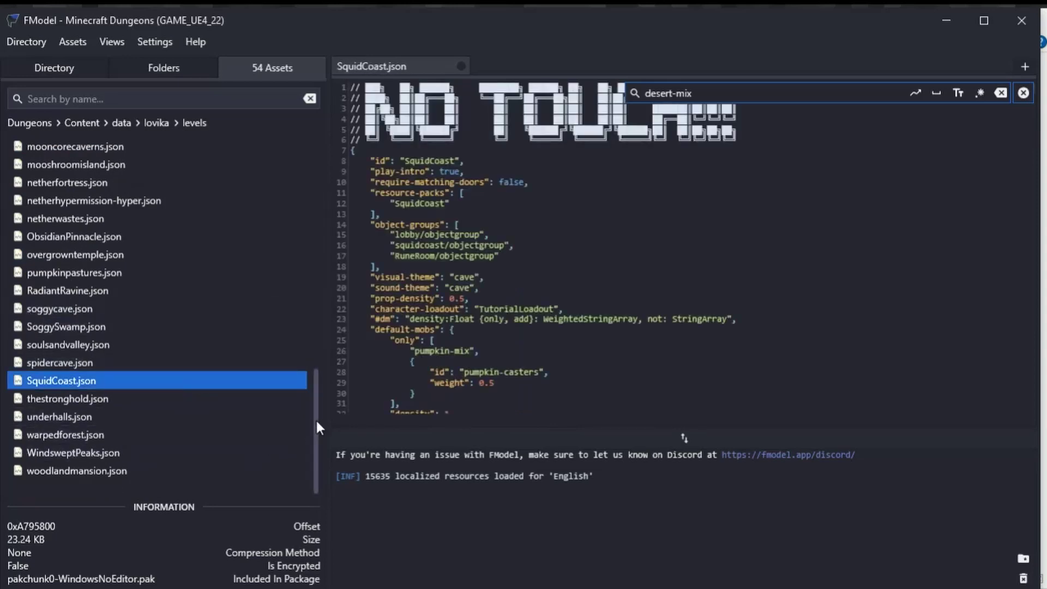
drag(316, 418, 334, 144)
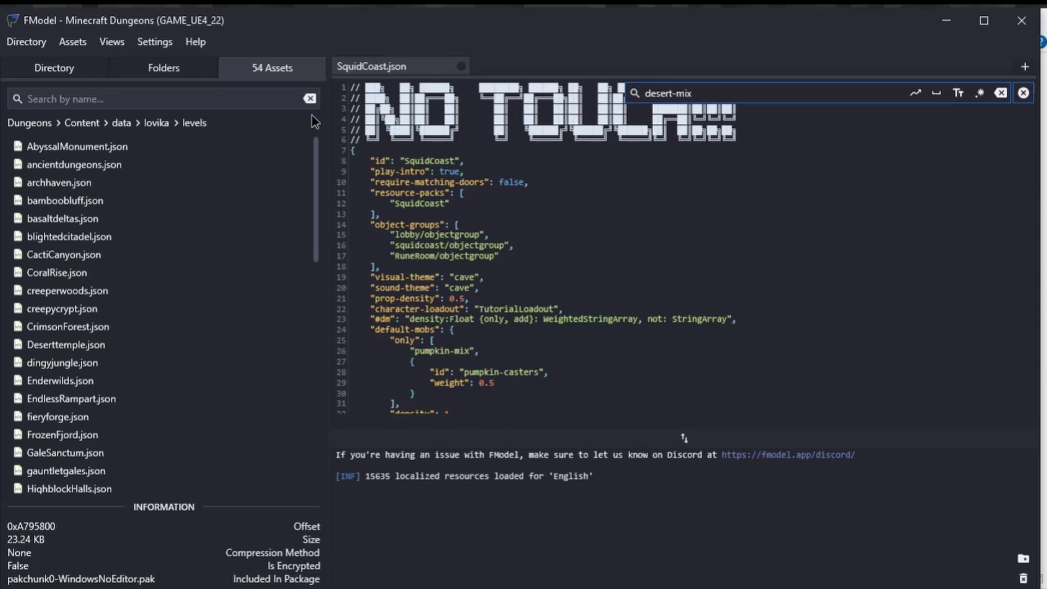
Return to the folder tree and collapse the data and Textures folders under Content.
click(188, 70)
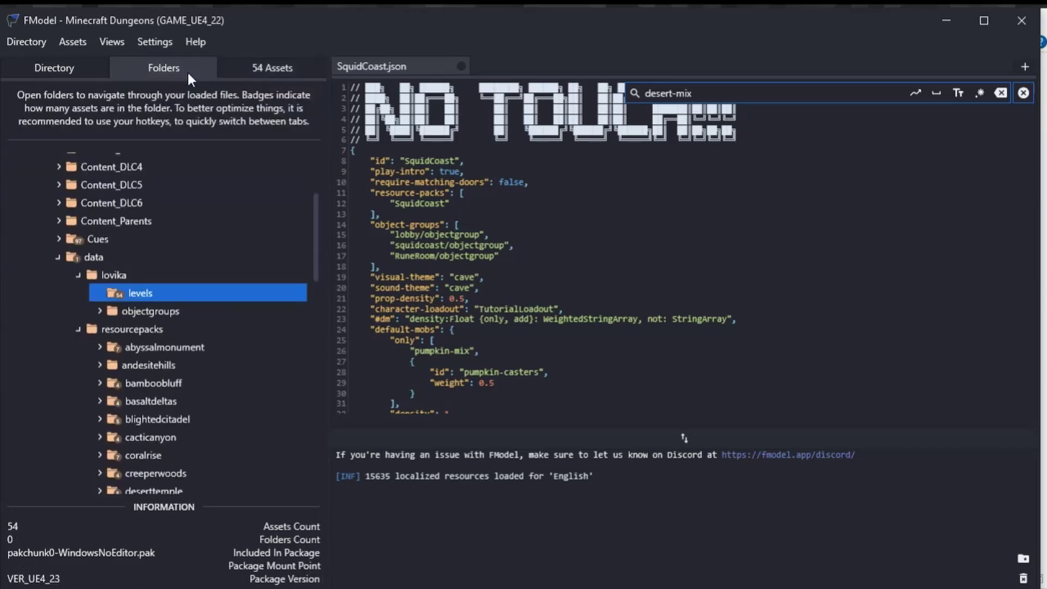
click(63, 257)
click(61, 255)
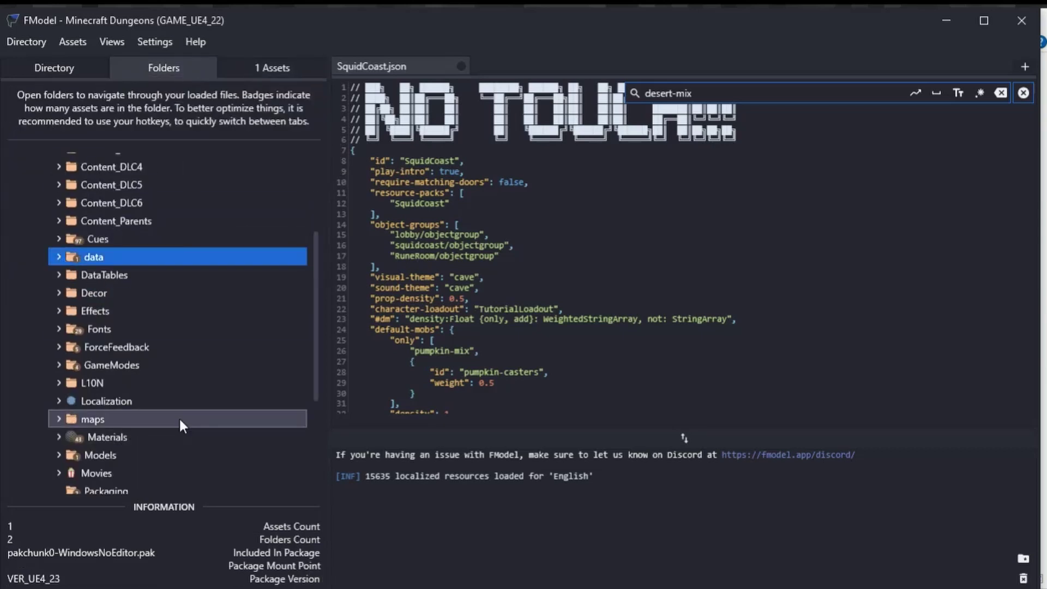
scroll(182, 418, down, 3)
double_click(191, 393)
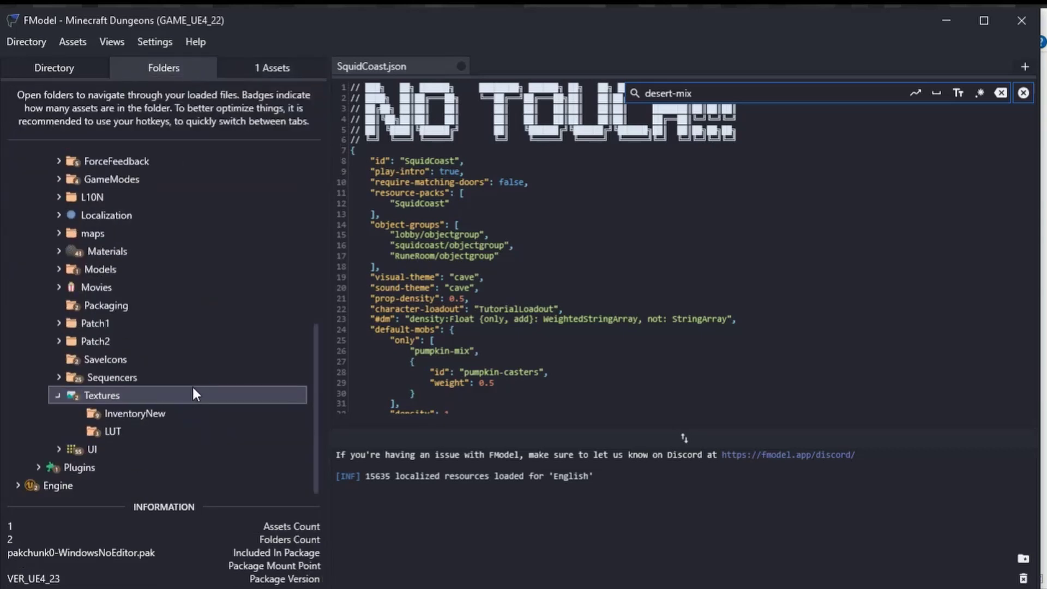
click(55, 382)
click(57, 393)
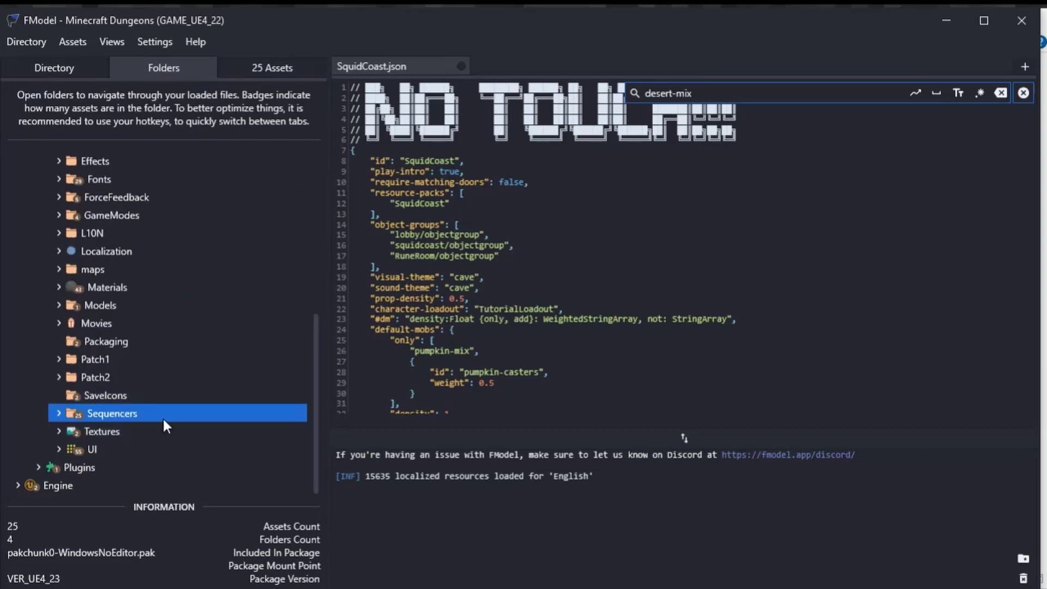
scroll(165, 417, up, 6)
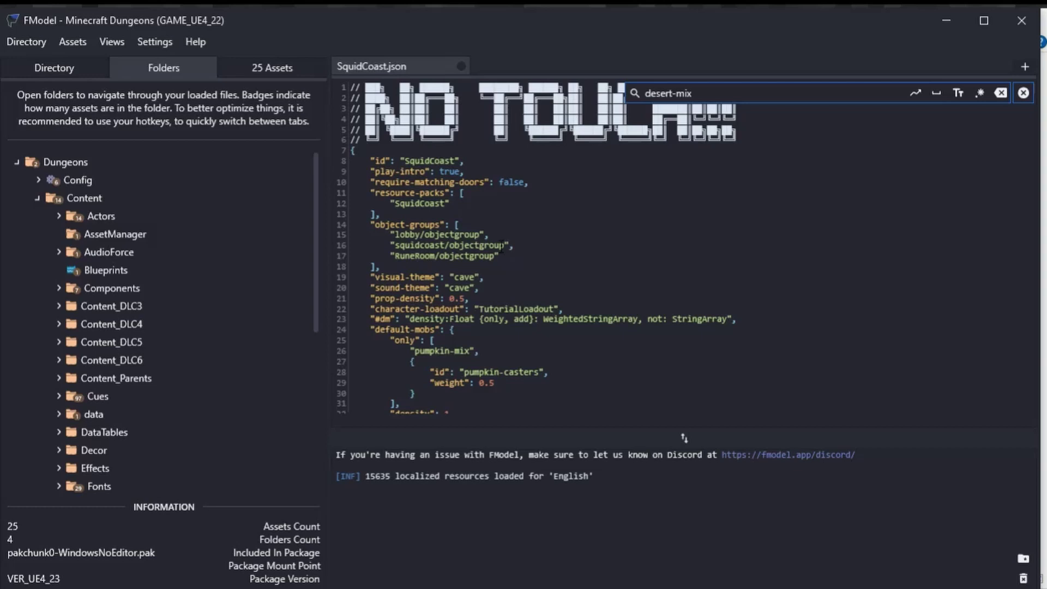
scroll(283, 327, down, 5)
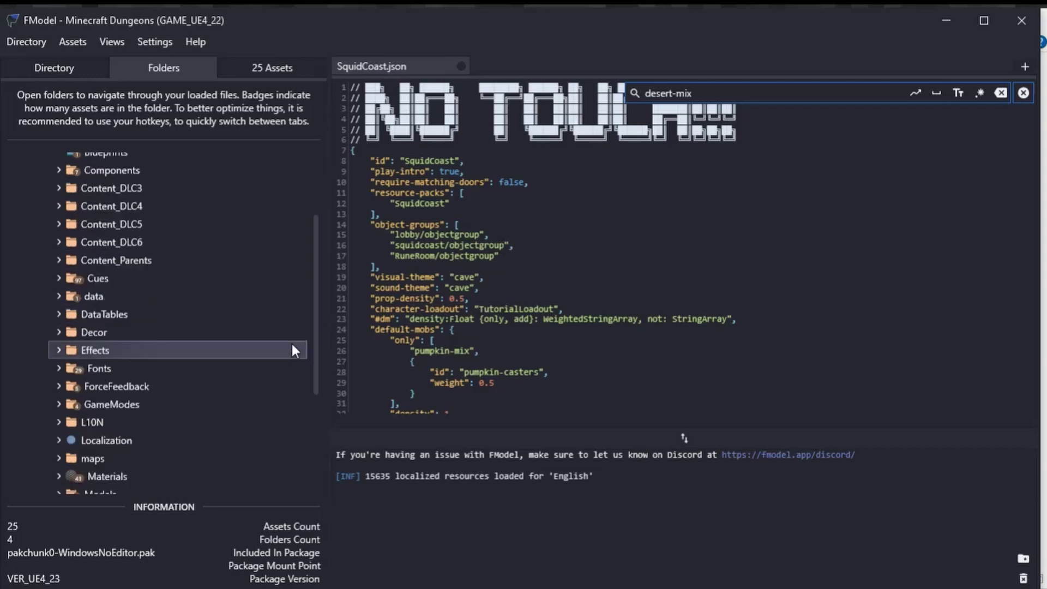
scroll(293, 338, up, 5)
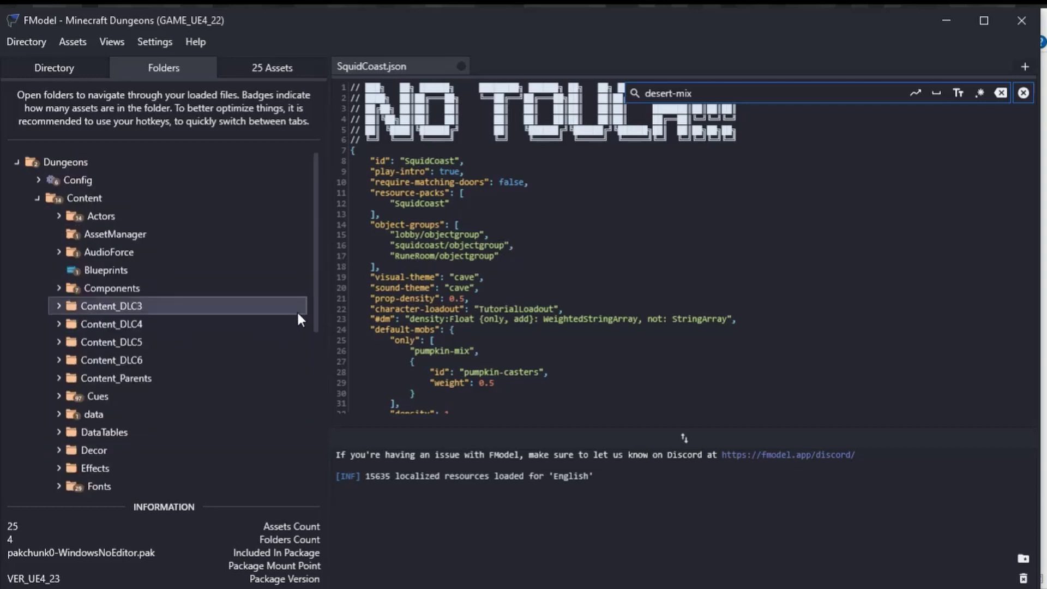